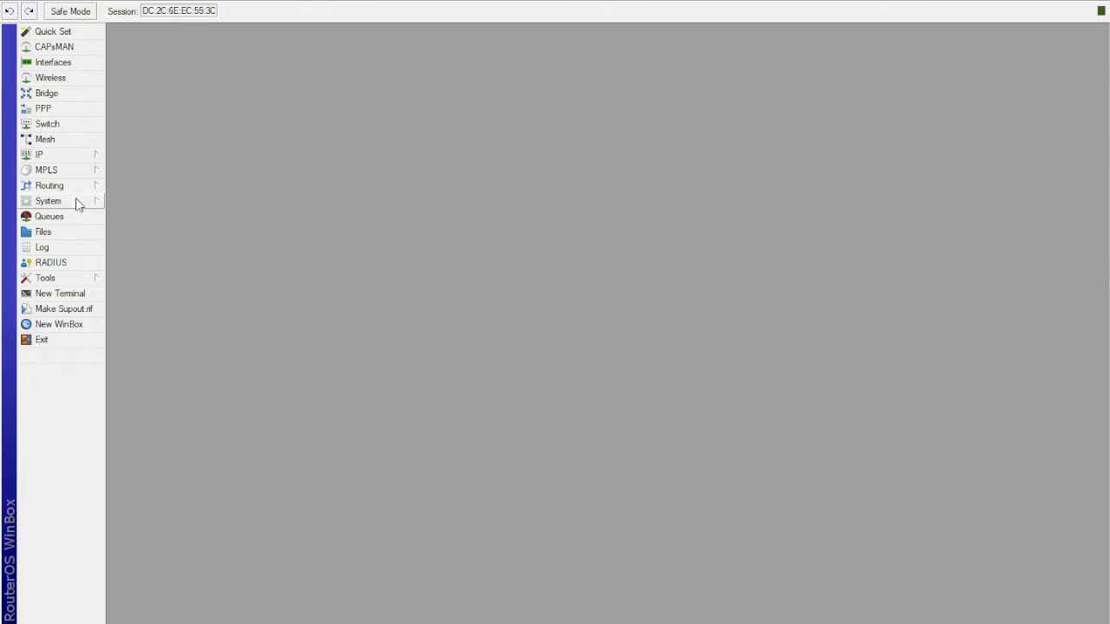
{"action": "left_click", "coordinate": [161, 417]}
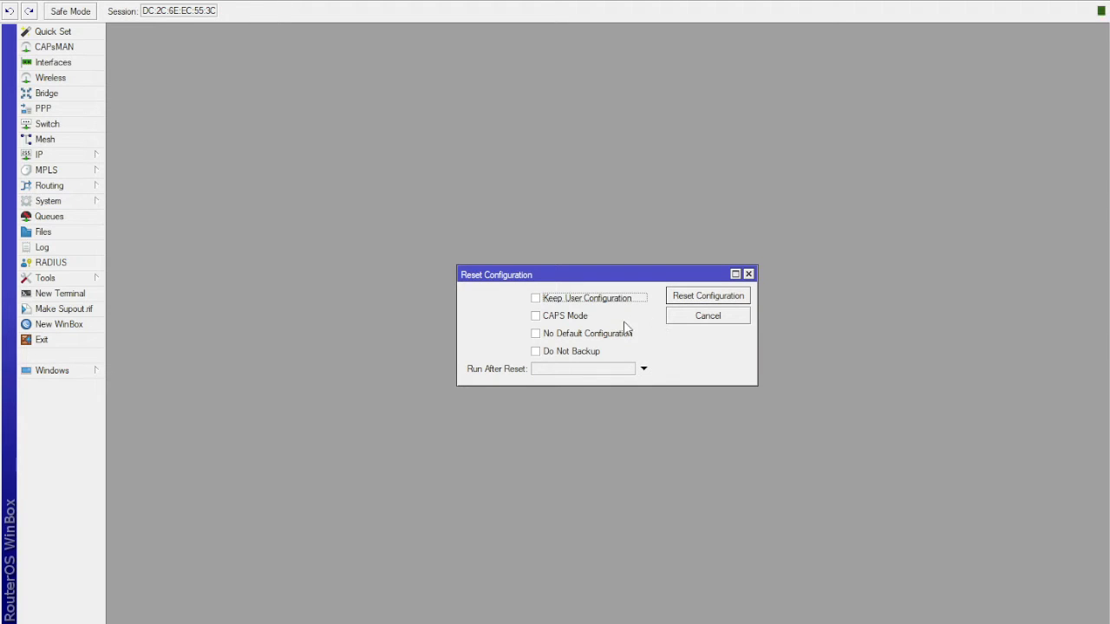
{"action": "left_click", "coordinate": [535, 334]}
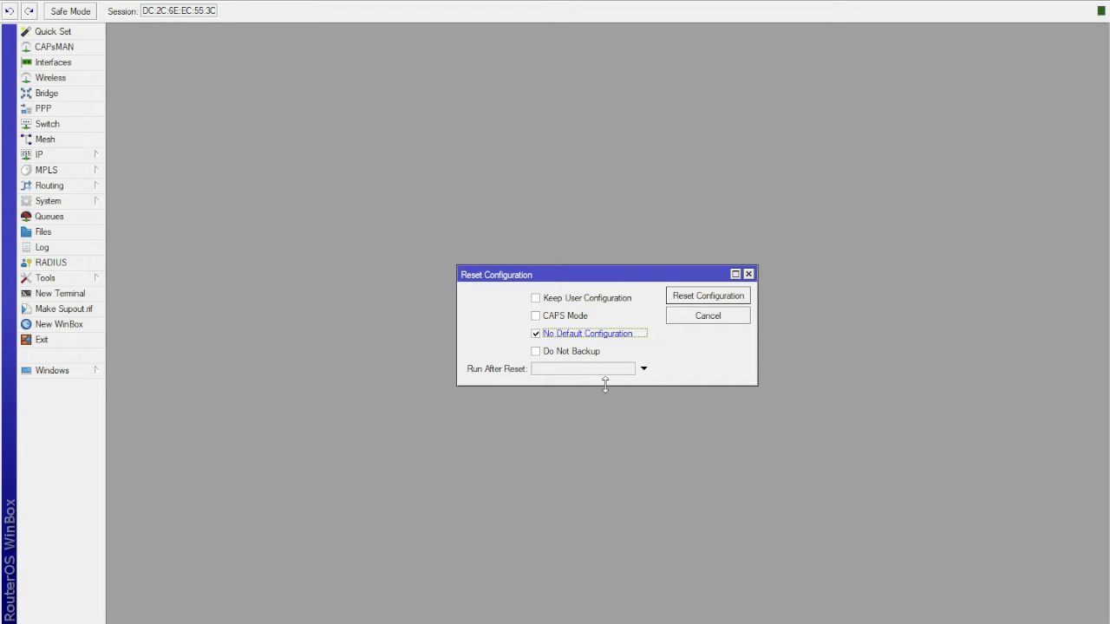
{"action": "left_click", "coordinate": [748, 275]}
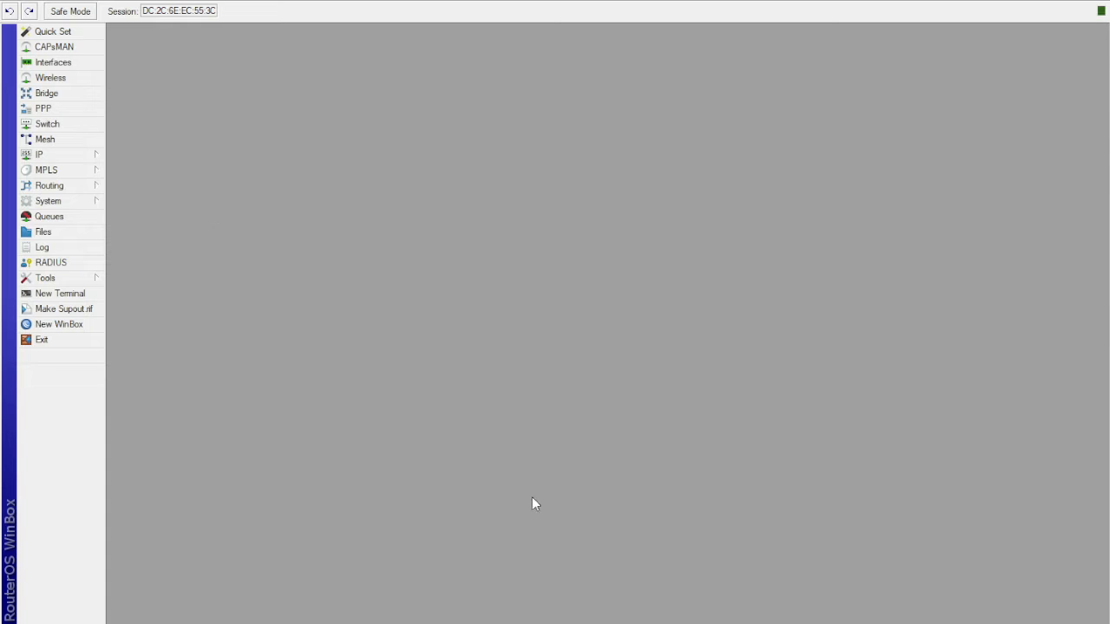
- Rename the ether1 interface as ether1-ISP and apply the change
{"action": "left_click", "coordinate": [68, 68]}
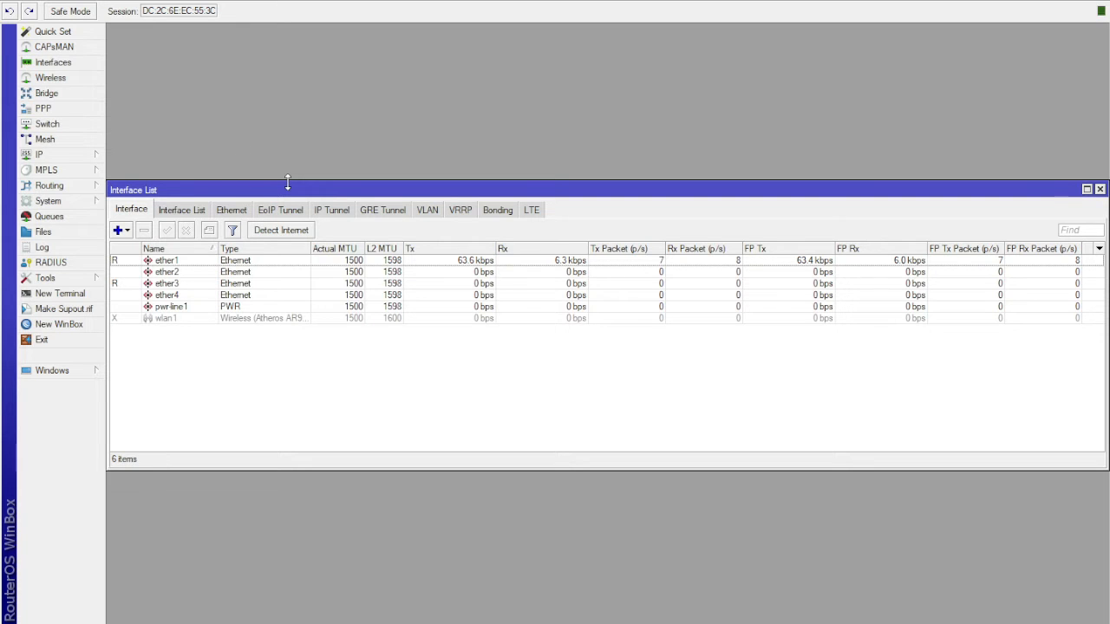
{"action": "left_click_drag", "start_coordinate": [285, 186], "coordinate": [280, 108]}
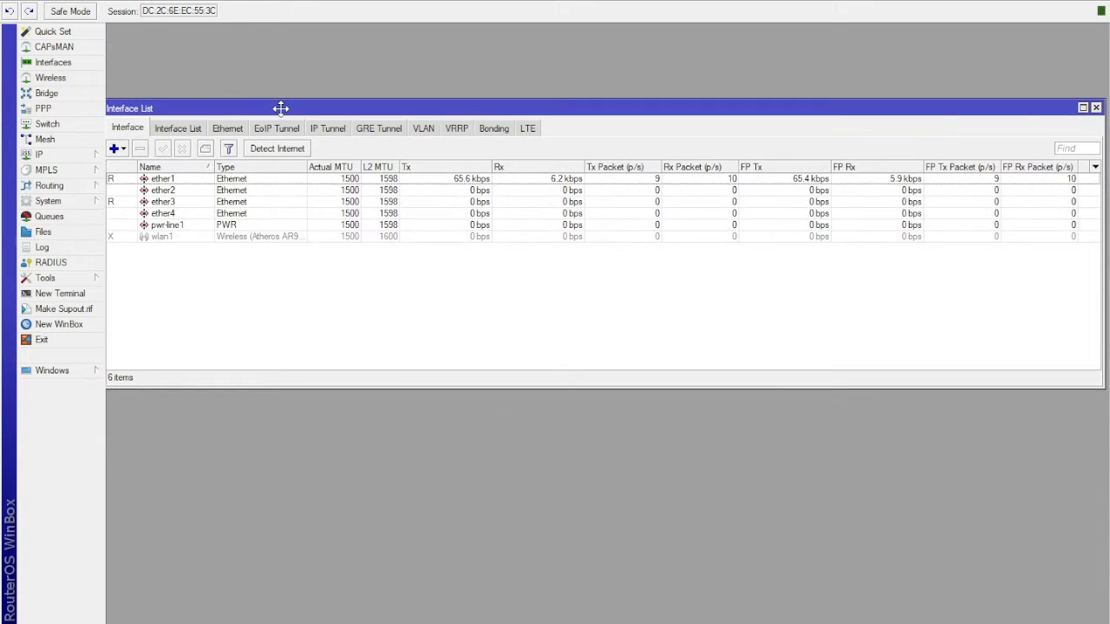
{"action": "double_click", "coordinate": [247, 182]}
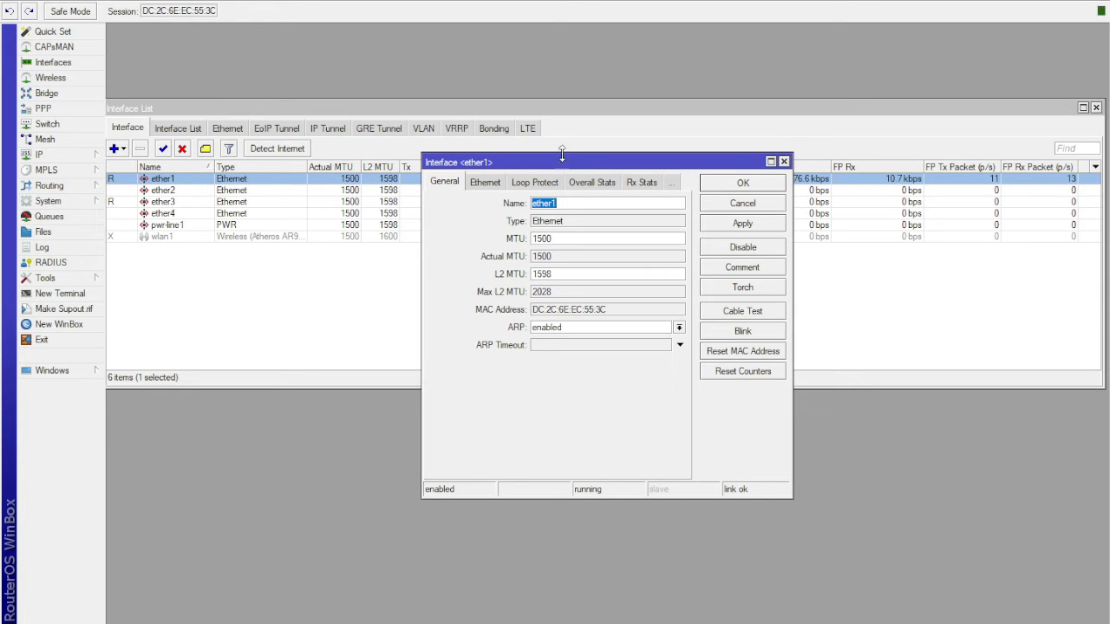
{"action": "left_click_drag", "start_coordinate": [562, 154], "coordinate": [519, 120]}
{"action": "left_click", "coordinate": [527, 169]}
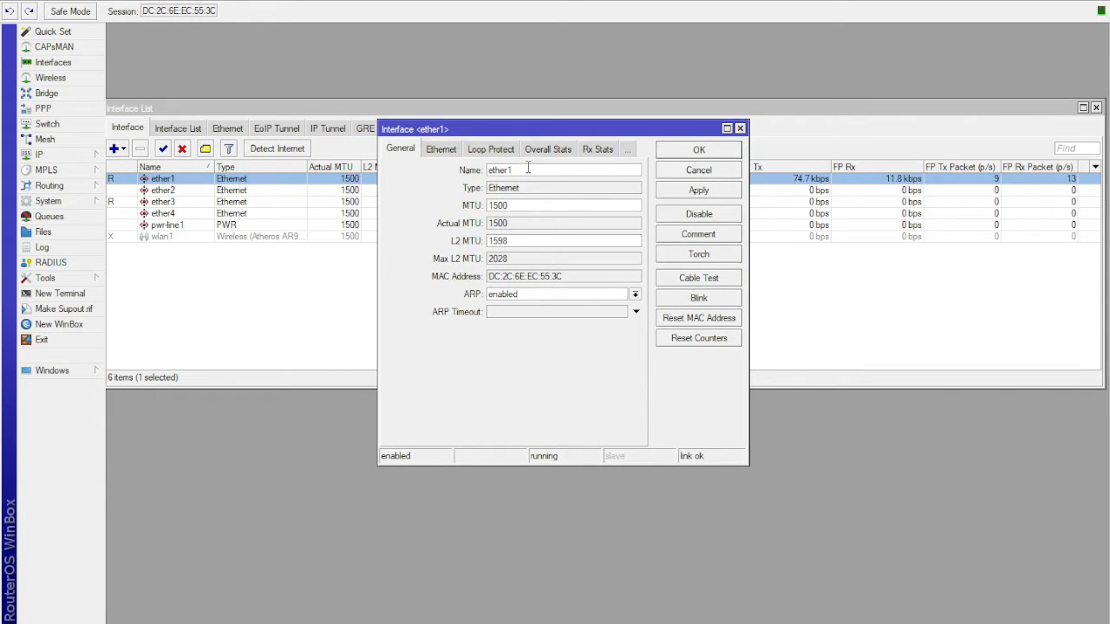
{"action": "type", "text": "-ISP"}
{"action": "left_click", "coordinate": [701, 192]}
{"action": "left_click", "coordinate": [700, 150]}
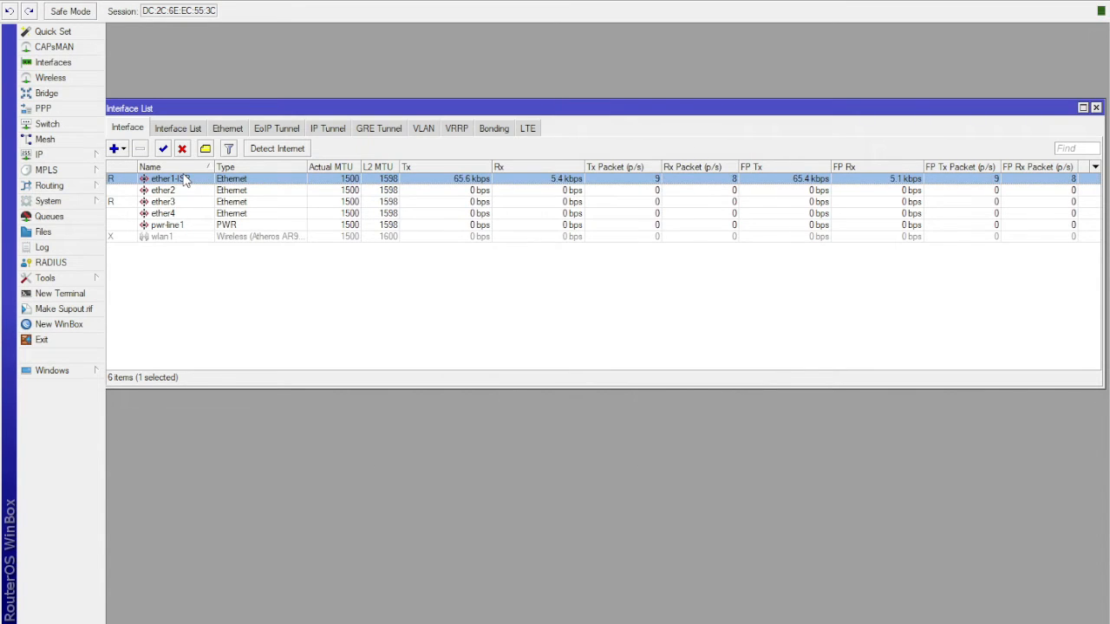
- Rename the ether2 interface as ether2-AP1 and apply the change
{"action": "double_click", "coordinate": [233, 193]}
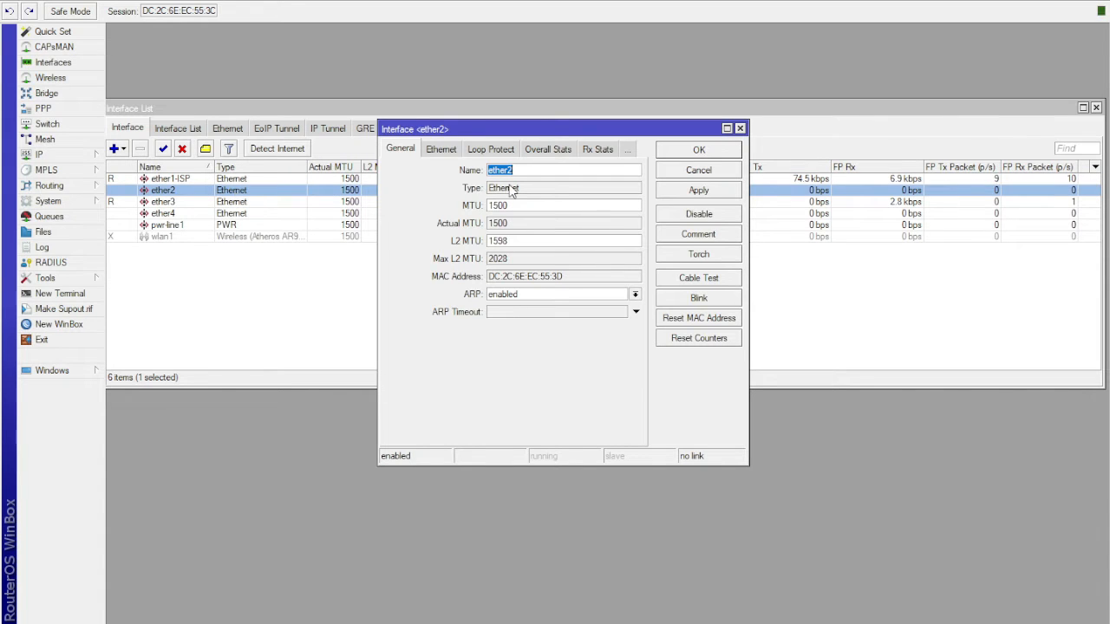
{"action": "left_click", "coordinate": [519, 173]}
{"action": "type", "text": "-"}
{"action": "left_click", "coordinate": [536, 170]}
{"action": "type", "text": "AP1"}
{"action": "left_click", "coordinate": [691, 191]}
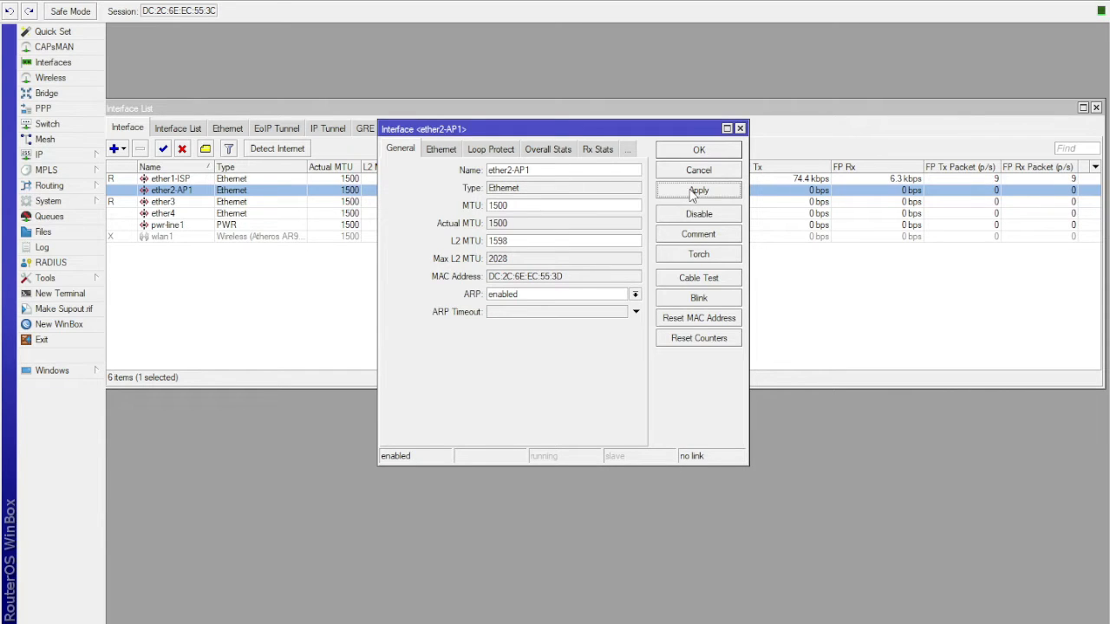
{"action": "left_click", "coordinate": [703, 156]}
- Rename the ether3 interface as ether3-AP2 and apply the change
{"action": "double_click", "coordinate": [229, 205]}
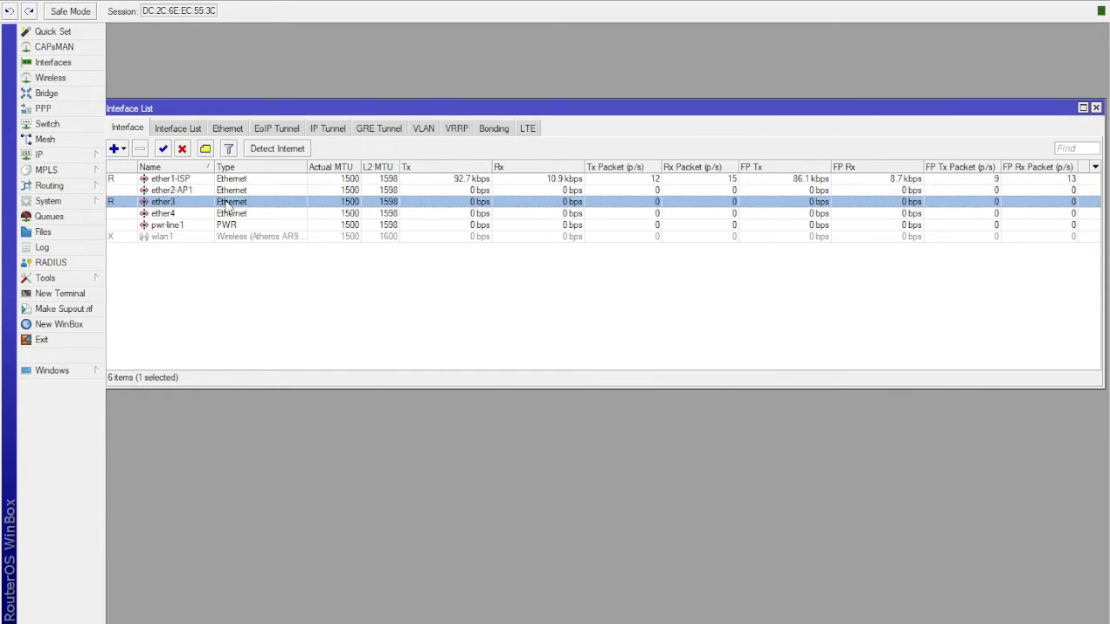
{"action": "left_click", "coordinate": [524, 170]}
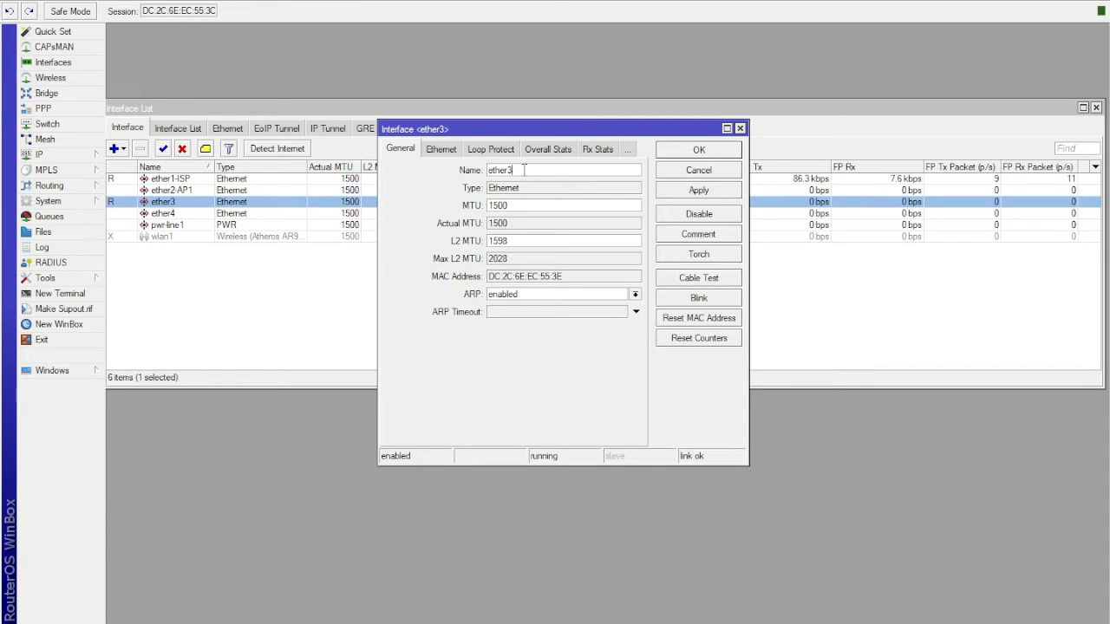
{"action": "type", "text": "-AP3"}
{"action": "key", "text": "BackSpace"}
{"action": "type", "text": "2"}
{"action": "left_click", "coordinate": [701, 190]}
{"action": "left_click", "coordinate": [701, 152]}
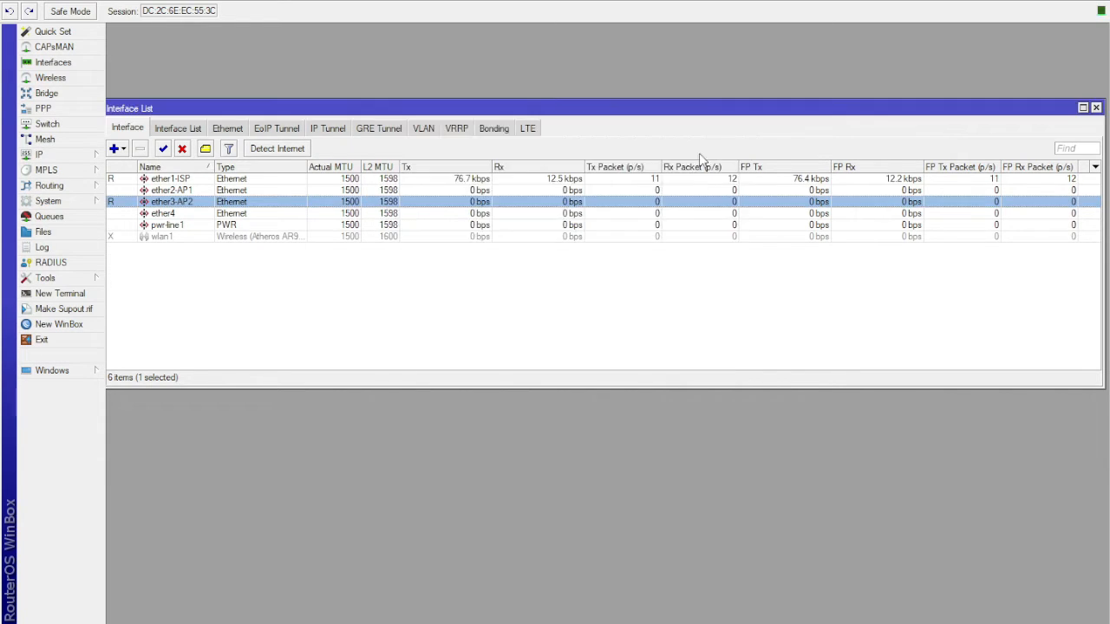
- Rename the ether4 interface as ether4-LAN and apply the change
{"action": "double_click", "coordinate": [245, 216]}
{"action": "left_click", "coordinate": [531, 174]}
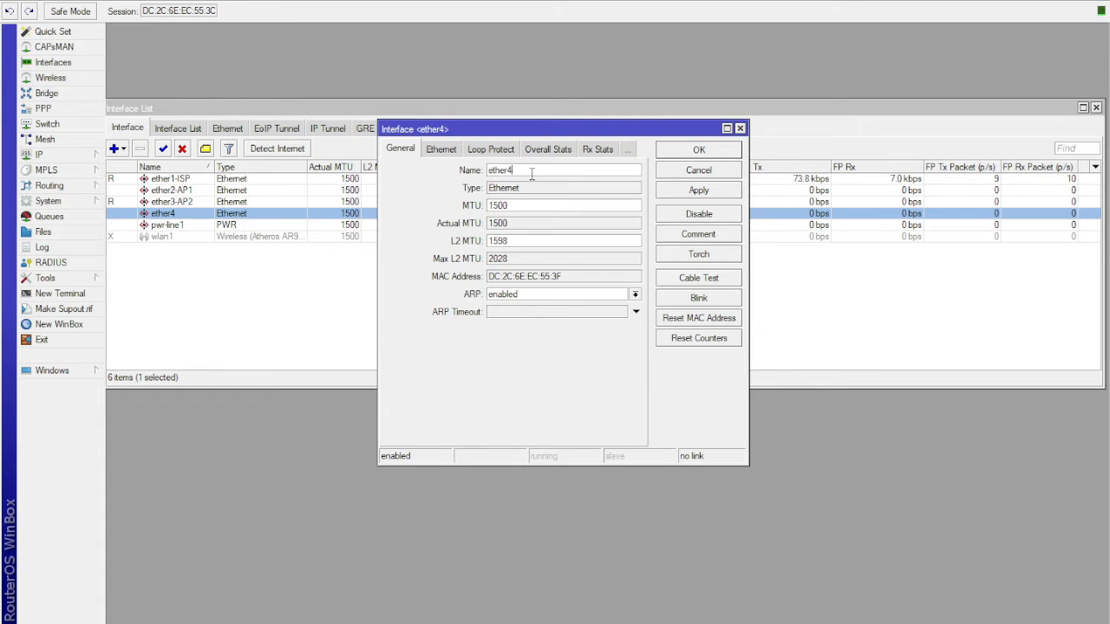
{"action": "type", "text": "-LAN"}
{"action": "left_click", "coordinate": [699, 192]}
{"action": "left_click", "coordinate": [699, 149]}
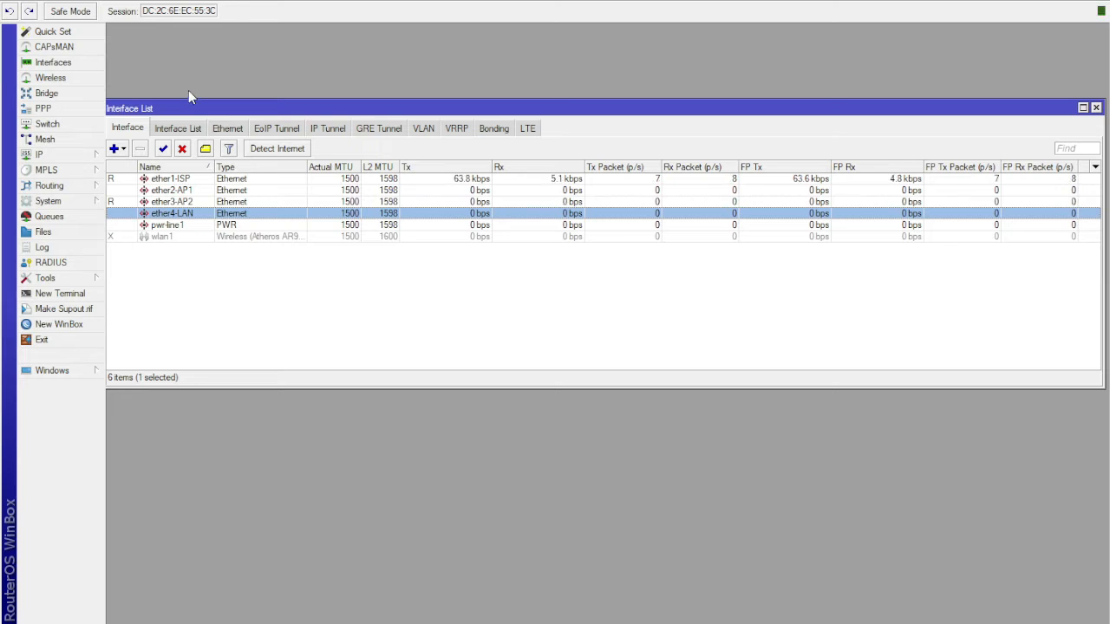
- Open the wireless settings of the wlan1 interface and set its mode to ap bridge
{"action": "left_click", "coordinate": [68, 79]}
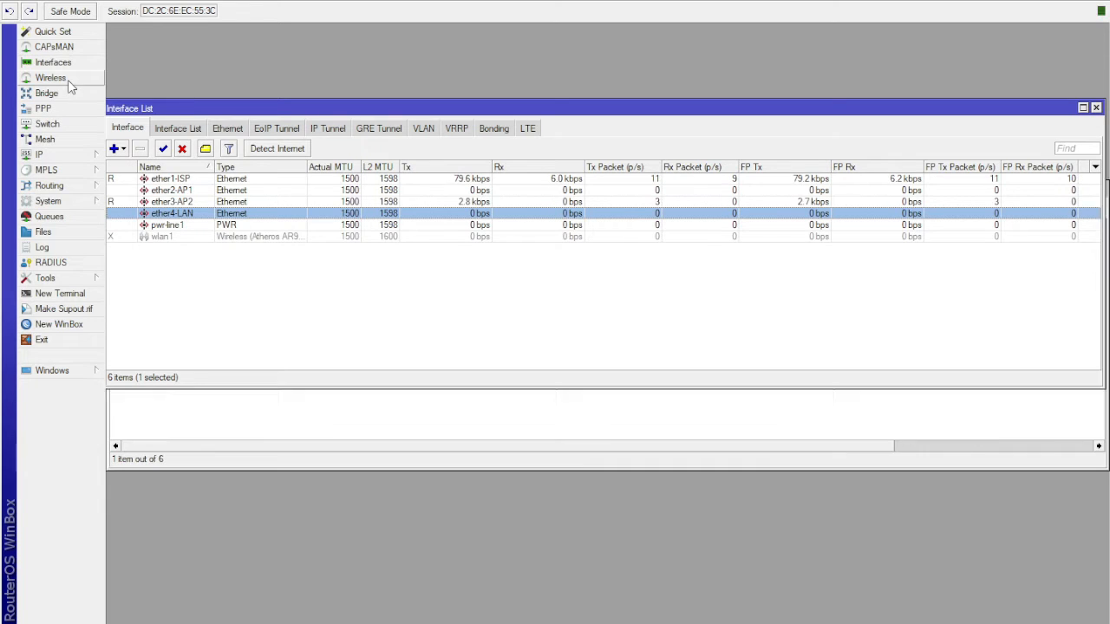
{"action": "left_click_drag", "start_coordinate": [390, 192], "coordinate": [387, 104]}
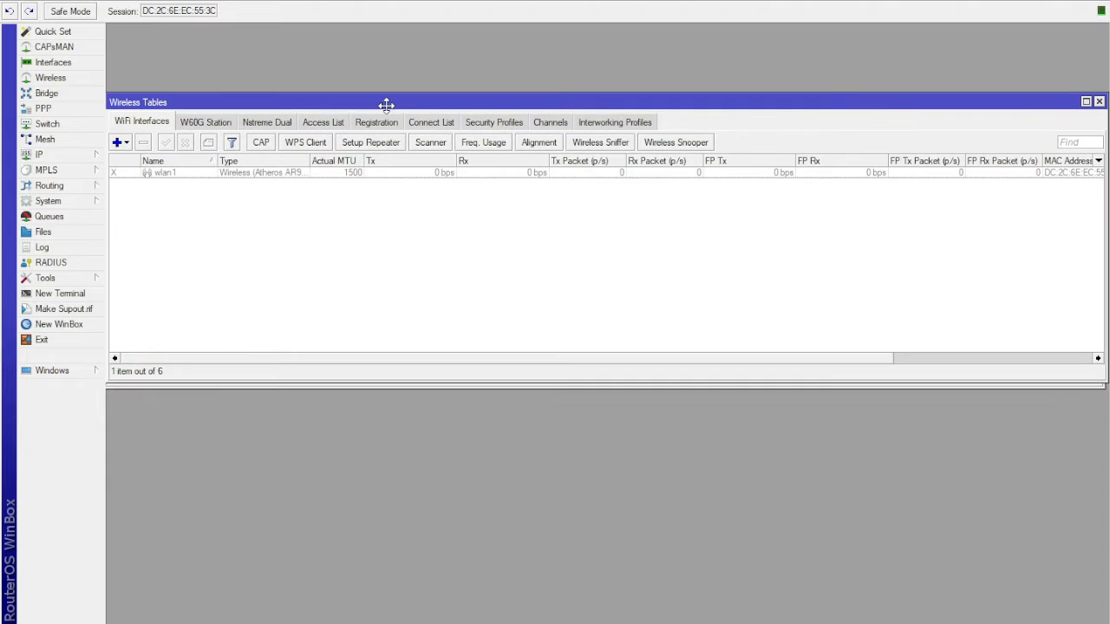
{"action": "left_click", "coordinate": [344, 180]}
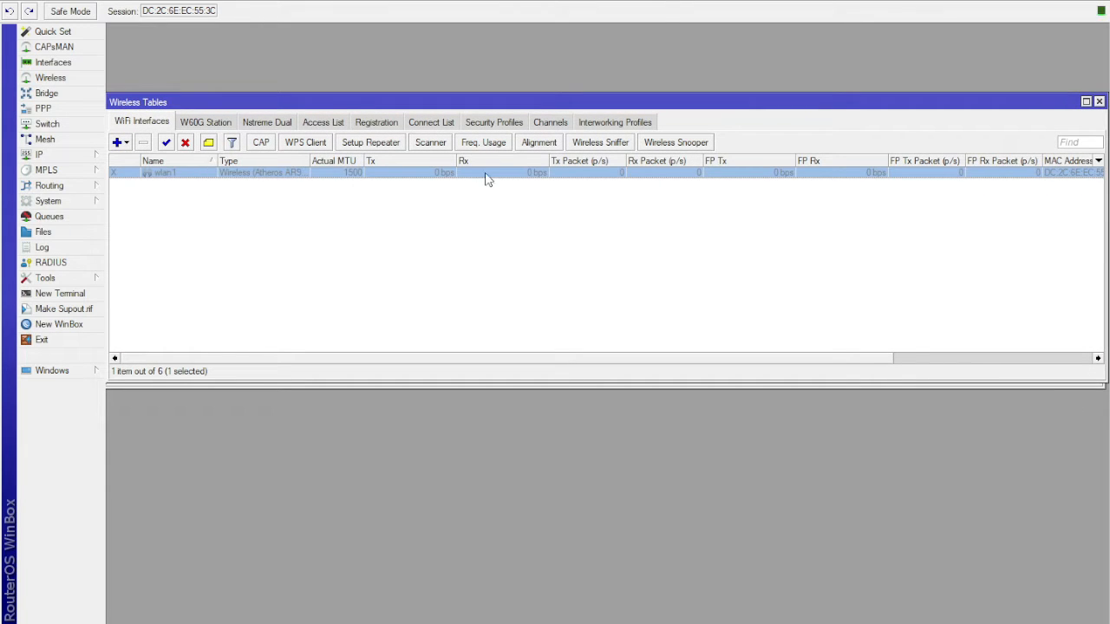
{"action": "double_click", "coordinate": [350, 179]}
{"action": "left_click_drag", "start_coordinate": [496, 146], "coordinate": [381, 128]}
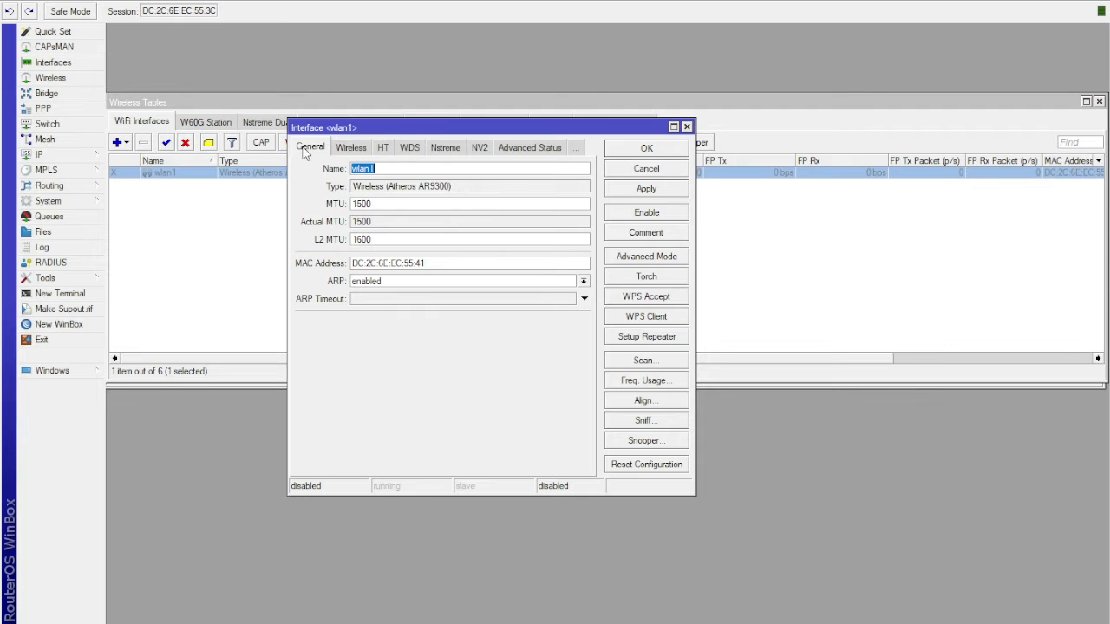
{"action": "left_click", "coordinate": [357, 149]}
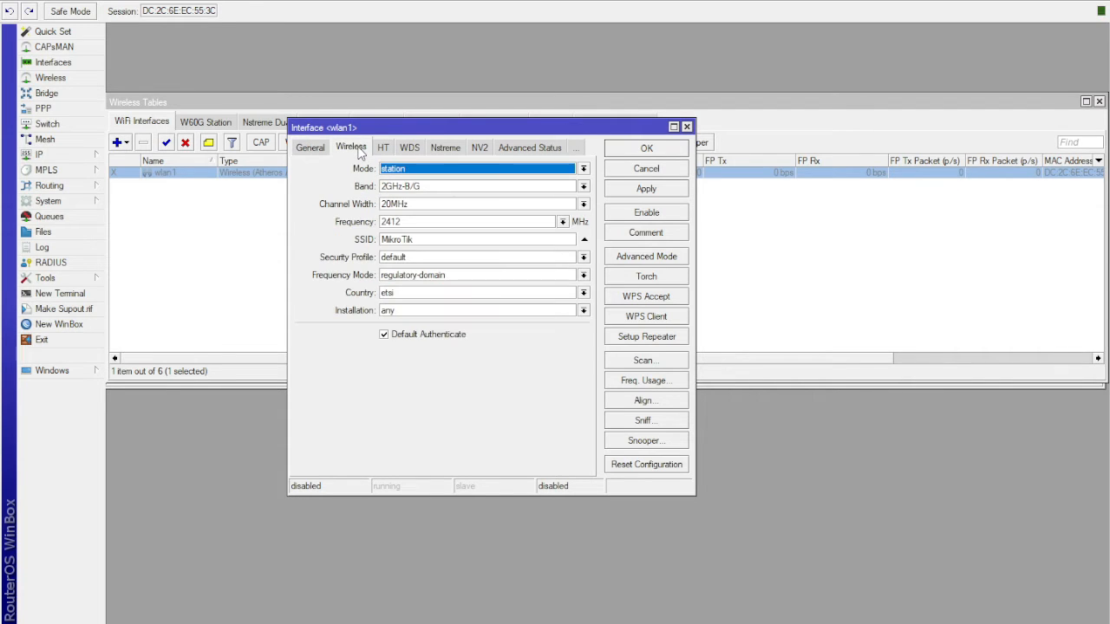
{"action": "left_click", "coordinate": [439, 171]}
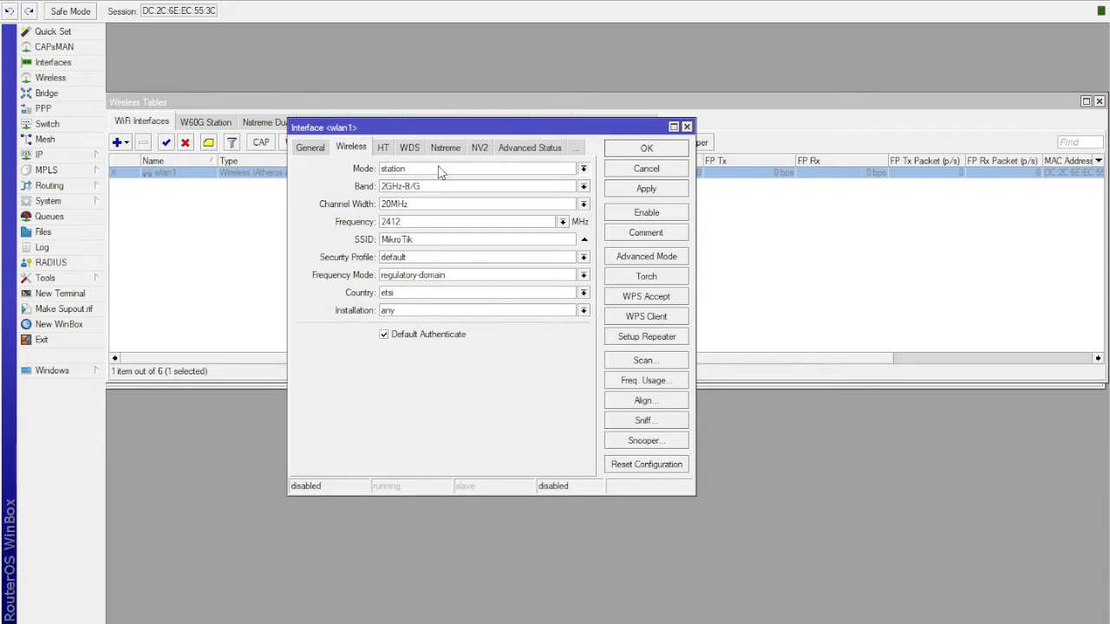
{"action": "left_click", "coordinate": [424, 193]}
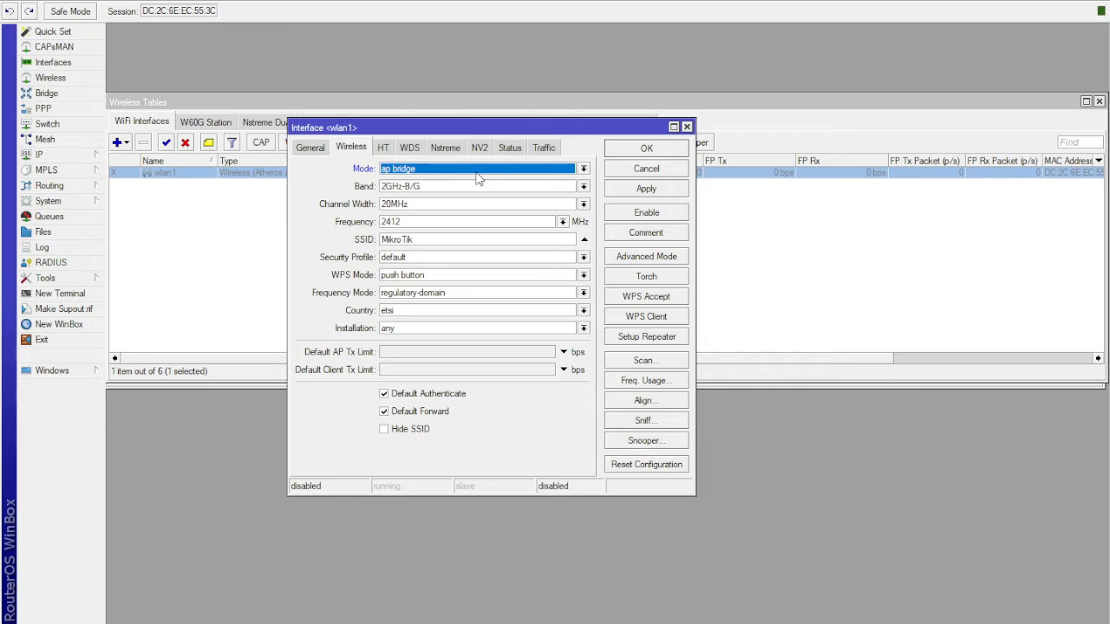
- Set wlan1's band to 2GHz-B/G/N and its frequency to auto
{"action": "left_click", "coordinate": [583, 185]}
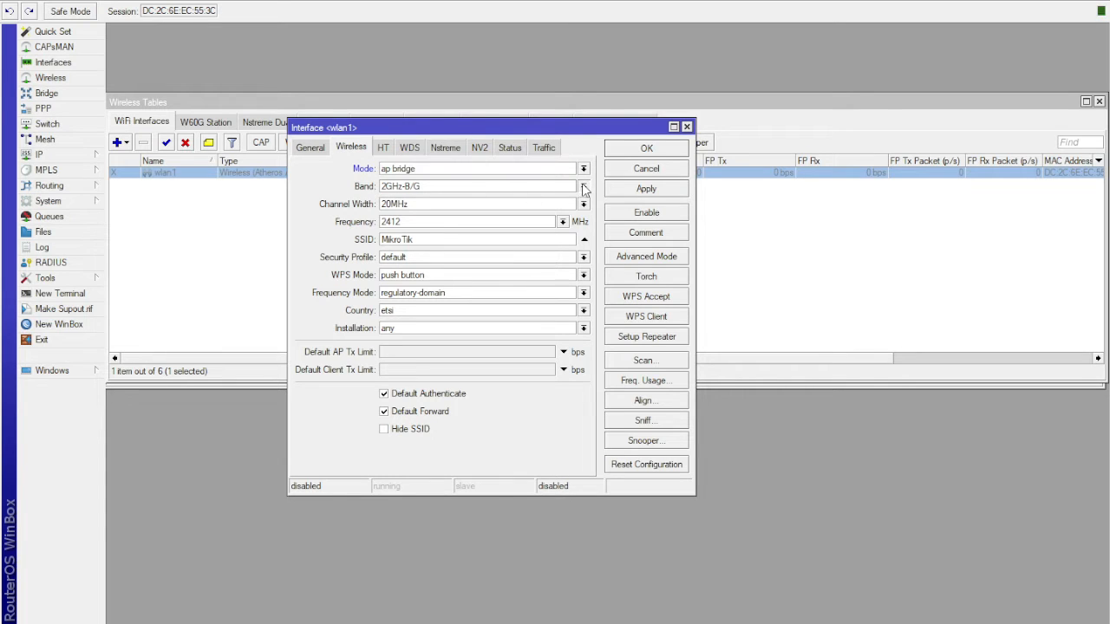
{"action": "left_click", "coordinate": [454, 240]}
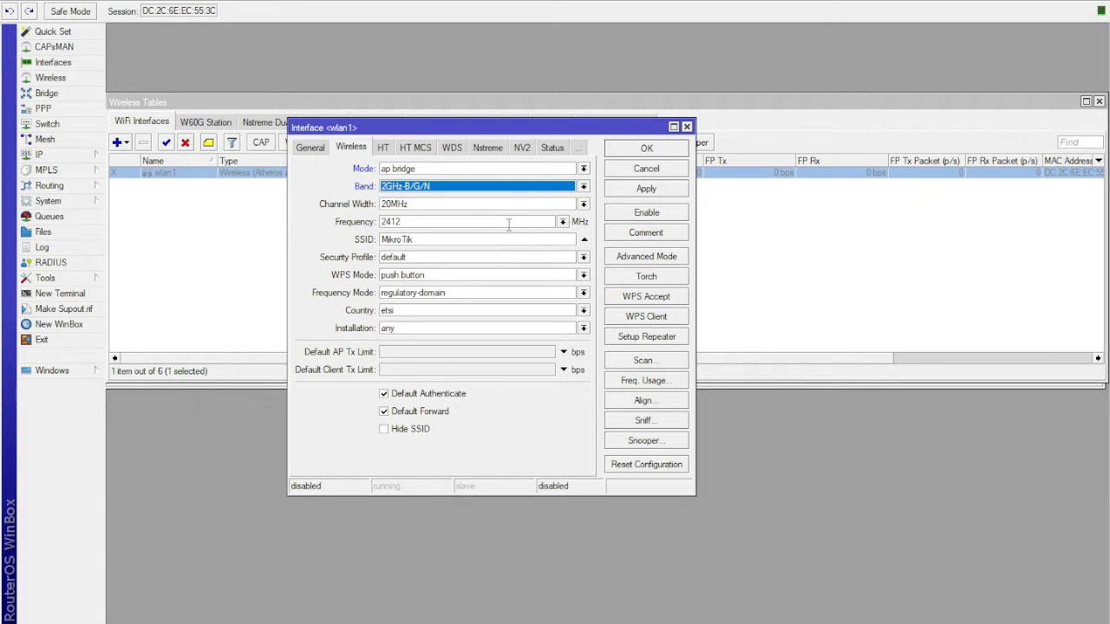
{"action": "left_click", "coordinate": [563, 223]}
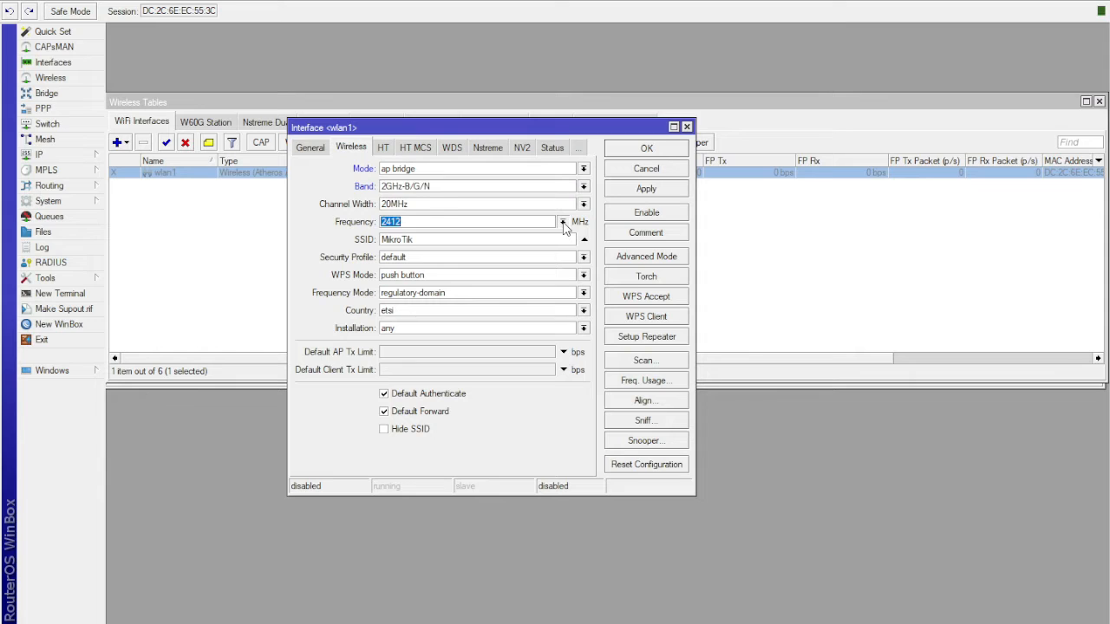
{"action": "left_click", "coordinate": [430, 365]}
{"action": "left_click", "coordinate": [450, 225]}
- Set wlan1's SSID to "Pisowifi Haplite 4.0"
{"action": "double_click", "coordinate": [461, 243]}
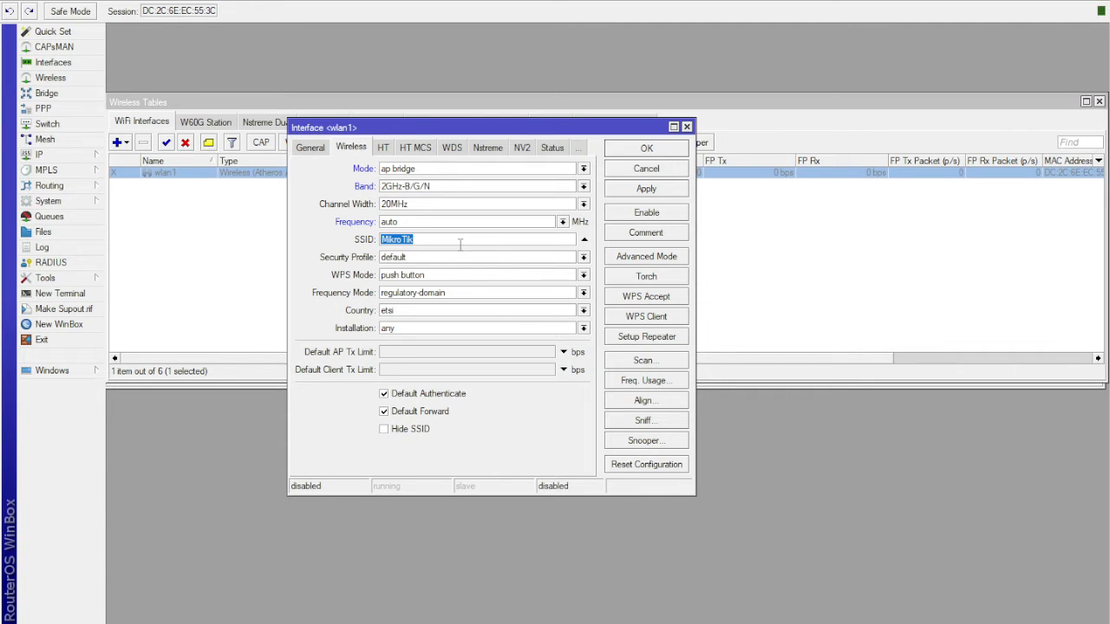
{"action": "type", "text": "Pisowifi Haplite 4.0"}
{"action": "left_click_drag", "start_coordinate": [455, 239], "coordinate": [382, 240]}
{"action": "left_click_drag", "start_coordinate": [457, 241], "coordinate": [381, 239]}
{"action": "left_click_drag", "start_coordinate": [472, 242], "coordinate": [387, 238]}
- Set wlan1's country to philippines, apply the wireless settings and enable the interface
{"action": "left_click", "coordinate": [461, 240]}
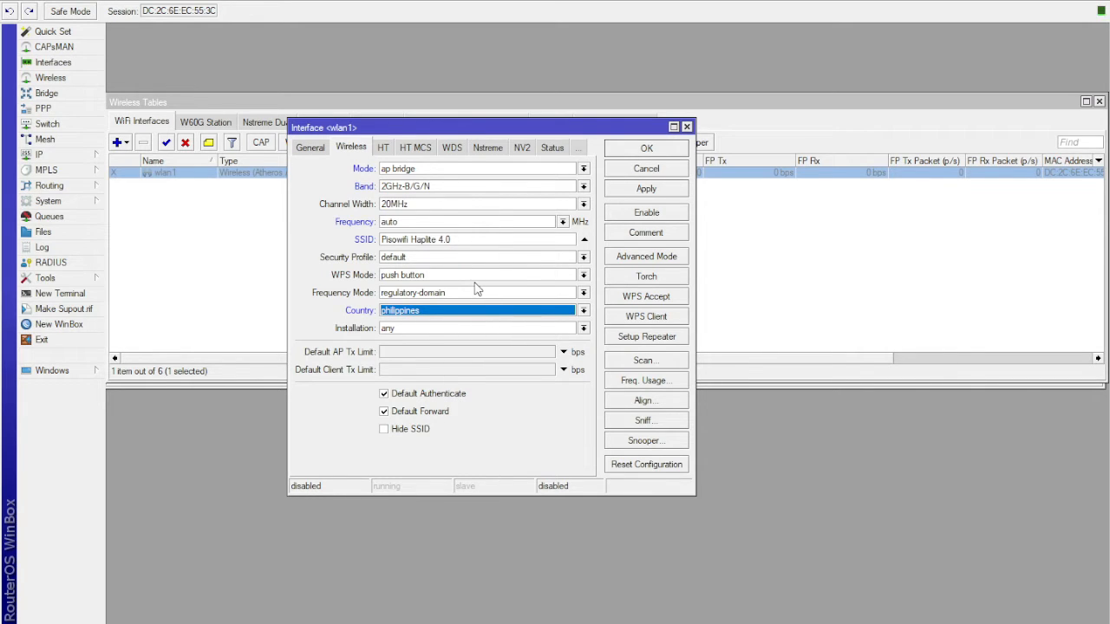
{"action": "left_click", "coordinate": [645, 189]}
{"action": "left_click", "coordinate": [646, 219]}
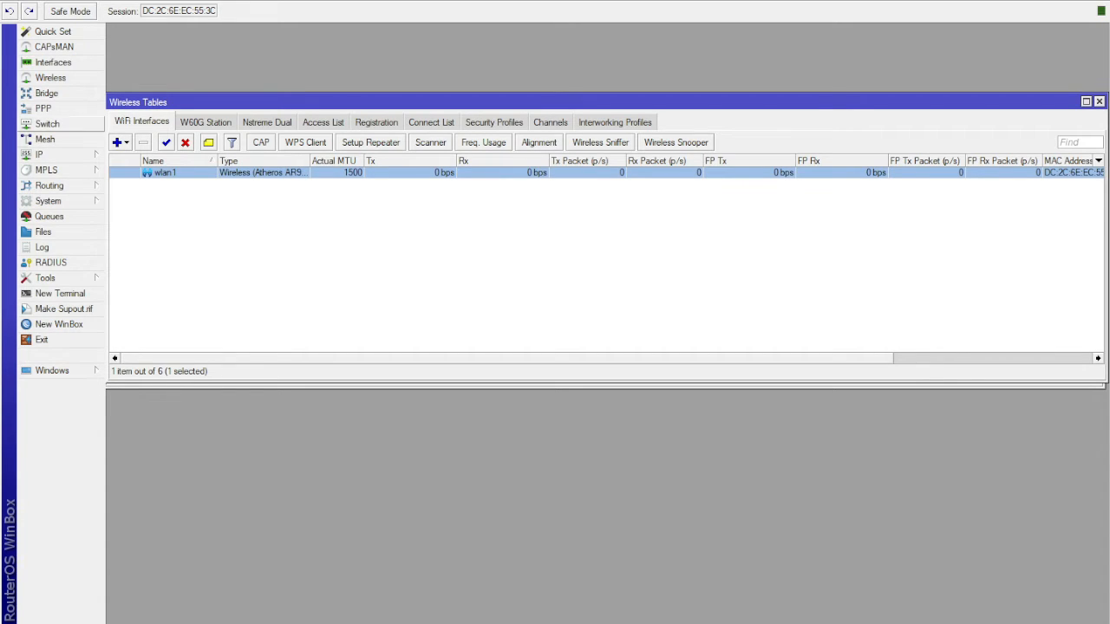
- Create a new bridge interface named bridge1-HS, leaving its other settings at their defaults
{"action": "left_click", "coordinate": [63, 95]}
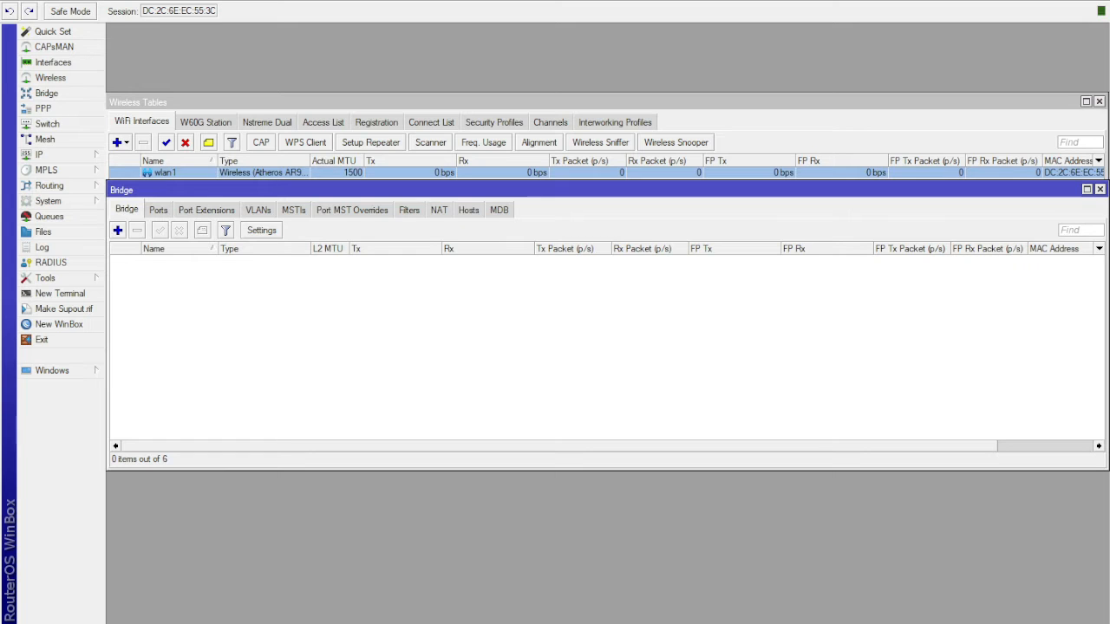
{"action": "left_click", "coordinate": [117, 231]}
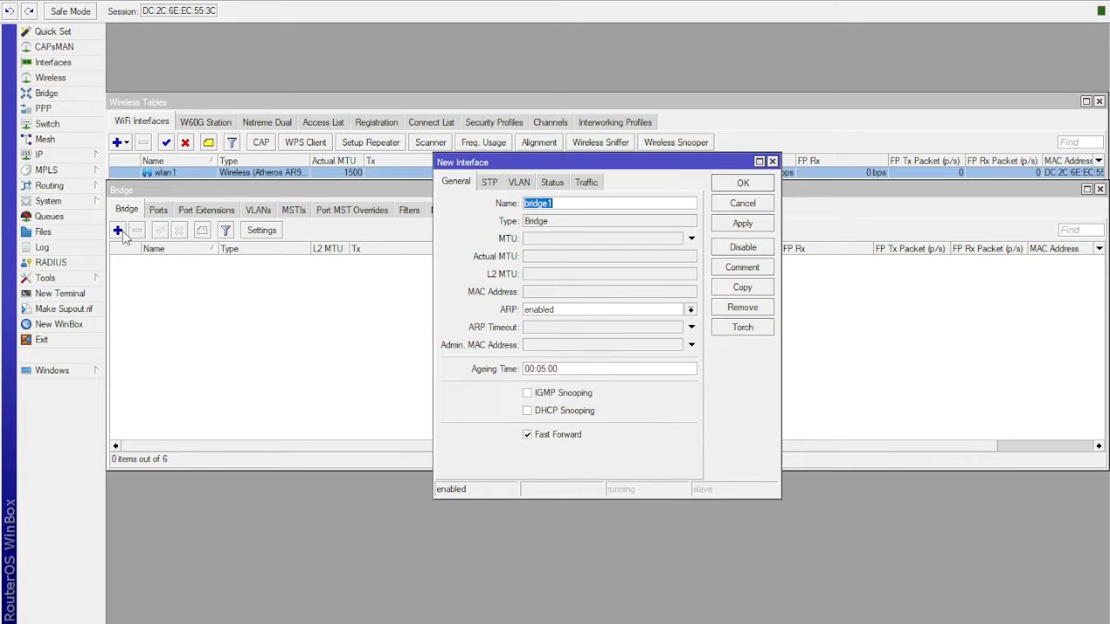
{"action": "left_click_drag", "start_coordinate": [553, 169], "coordinate": [388, 173]}
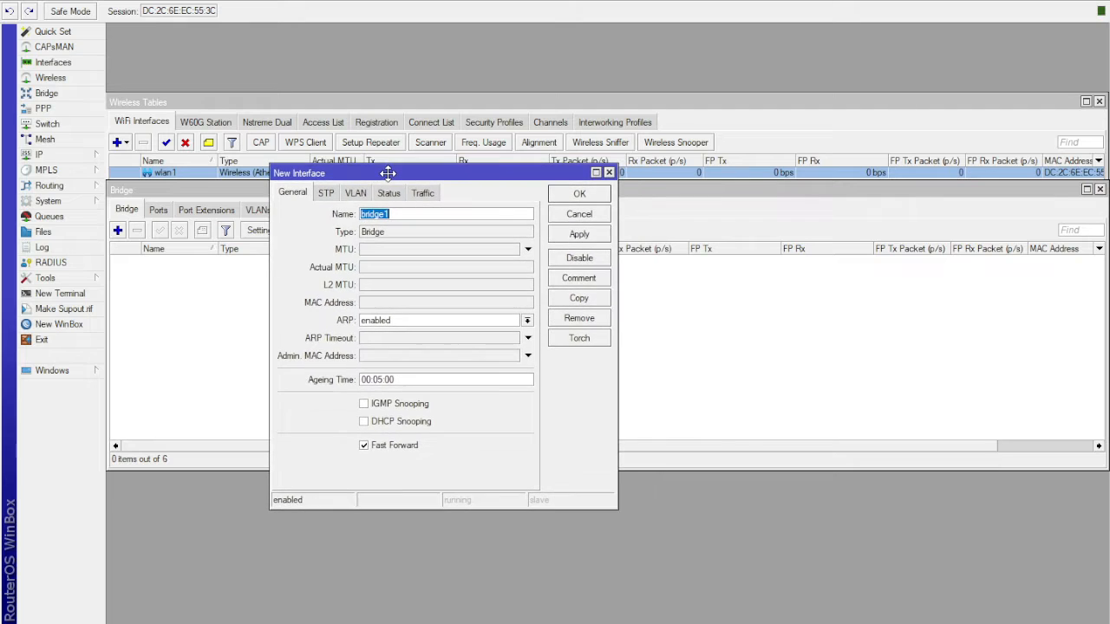
{"action": "left_click", "coordinate": [408, 213]}
{"action": "type", "text": "-"}
{"action": "type", "text": "HS"}
{"action": "left_click", "coordinate": [579, 238]}
{"action": "left_click", "coordinate": [589, 196]}
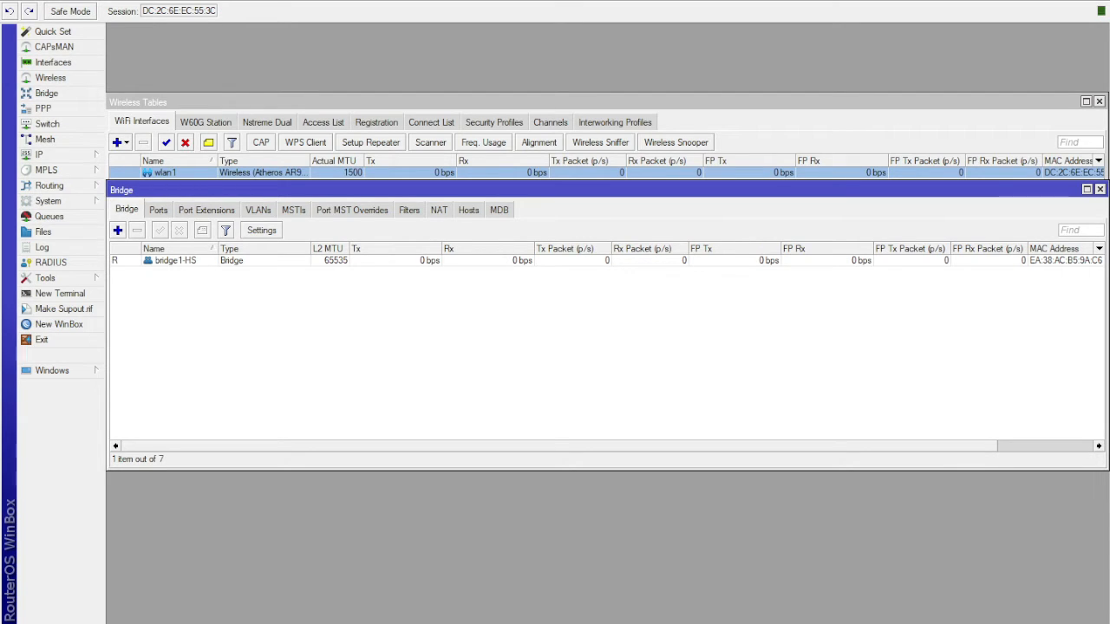
- Add wlan1 as a port of bridge1-HS, leaving the other port settings at their defaults
{"action": "left_click", "coordinate": [158, 211]}
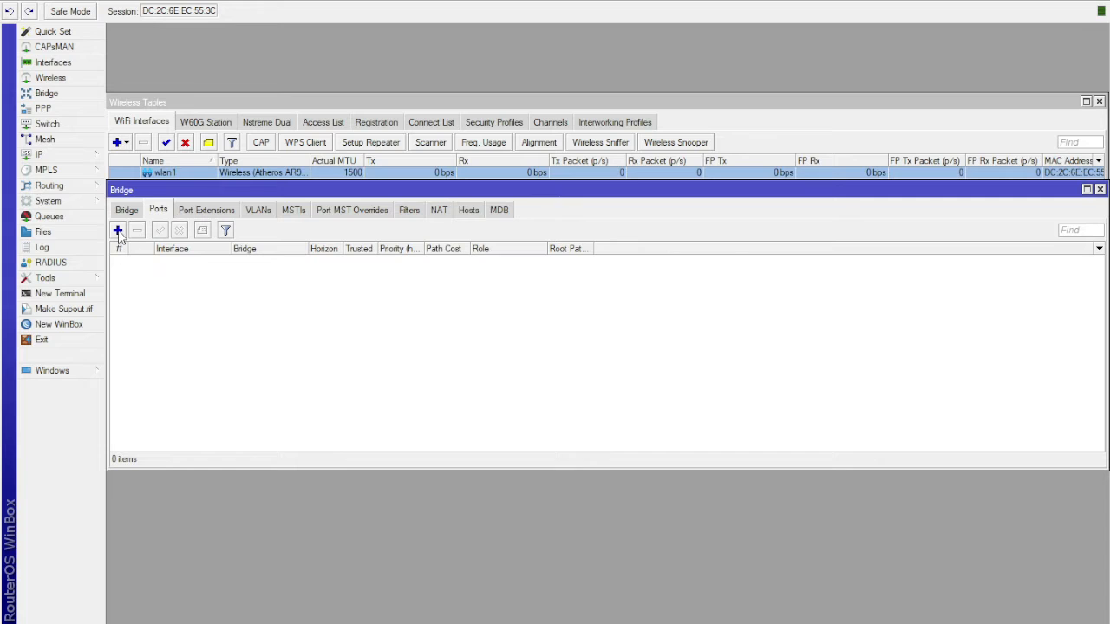
{"action": "left_click", "coordinate": [117, 231]}
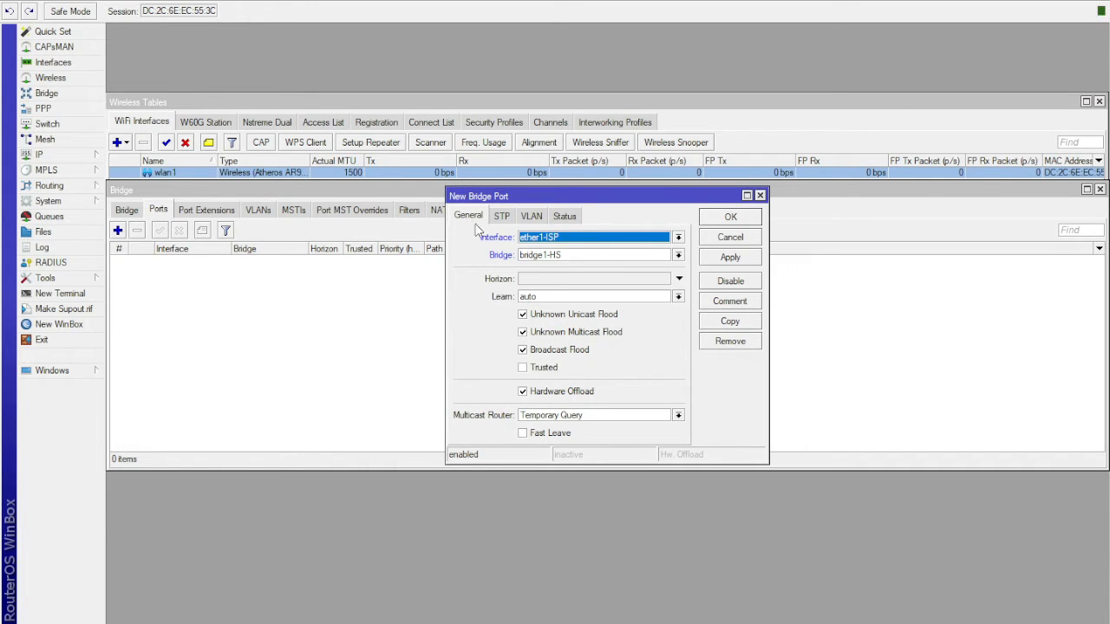
{"action": "left_click", "coordinate": [588, 240]}
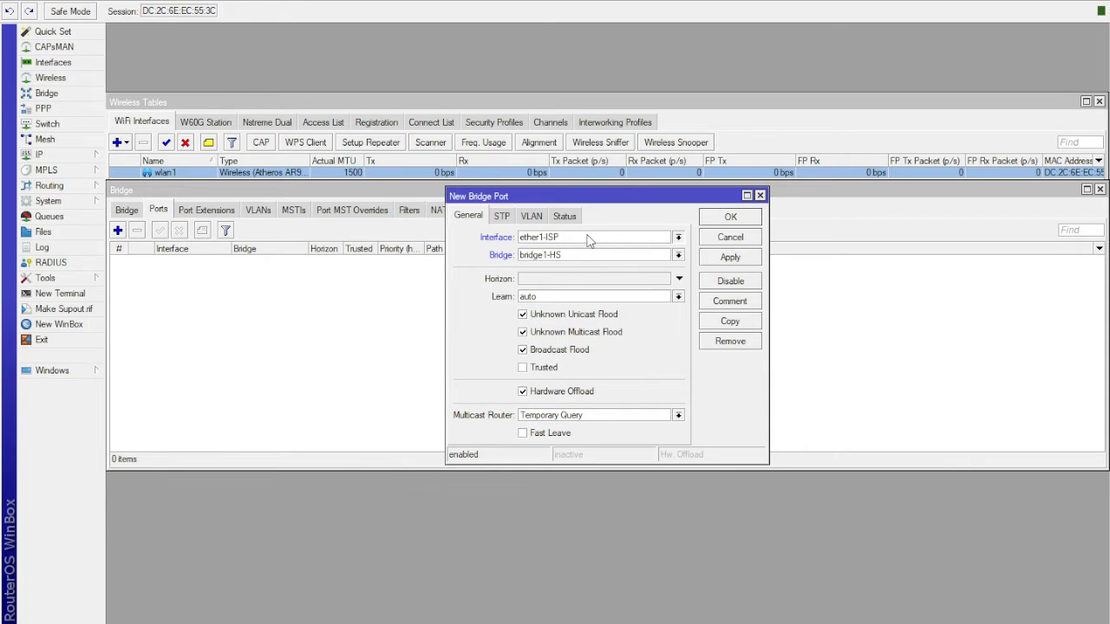
{"action": "left_click", "coordinate": [554, 340]}
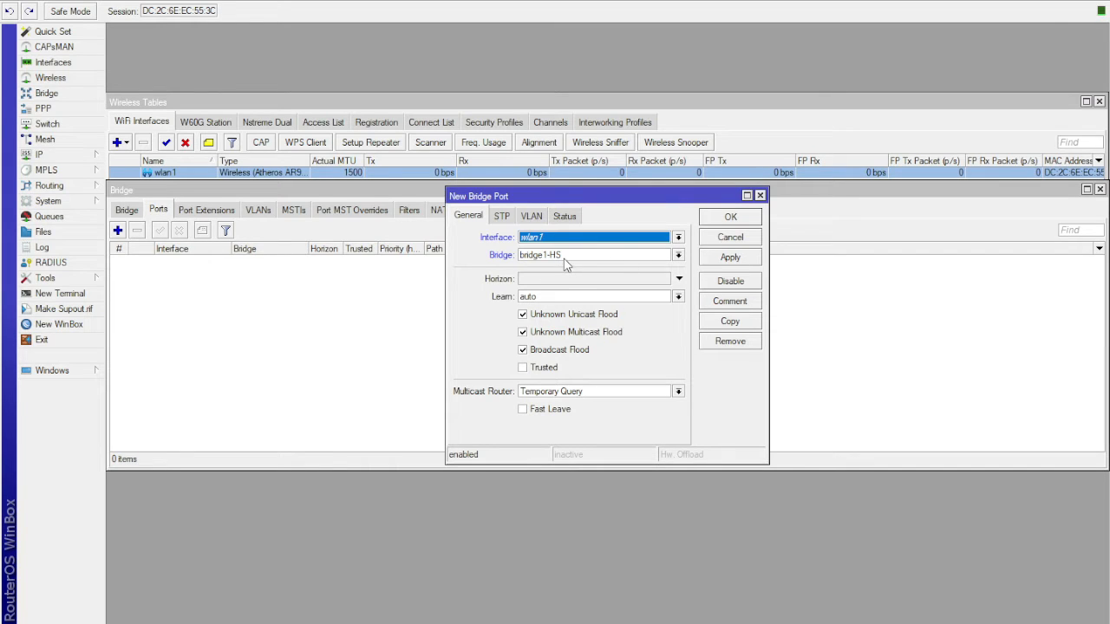
{"action": "left_click", "coordinate": [731, 259]}
{"action": "left_click", "coordinate": [734, 218]}
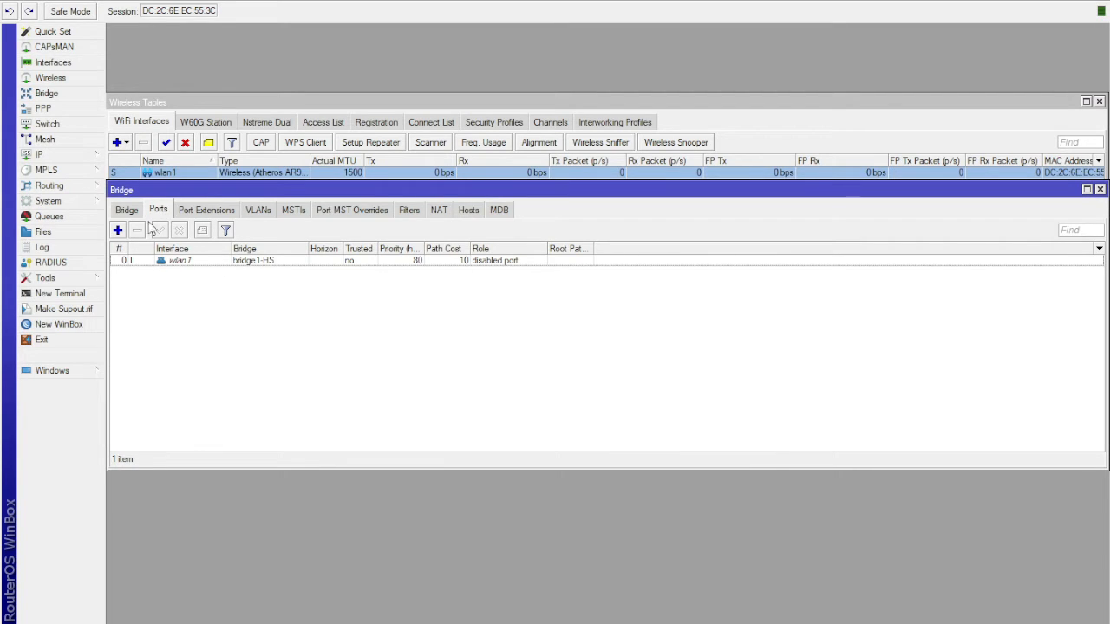
- Add ether2-AP1 as a port of bridge1-HS with default port settings
{"action": "left_click", "coordinate": [117, 230]}
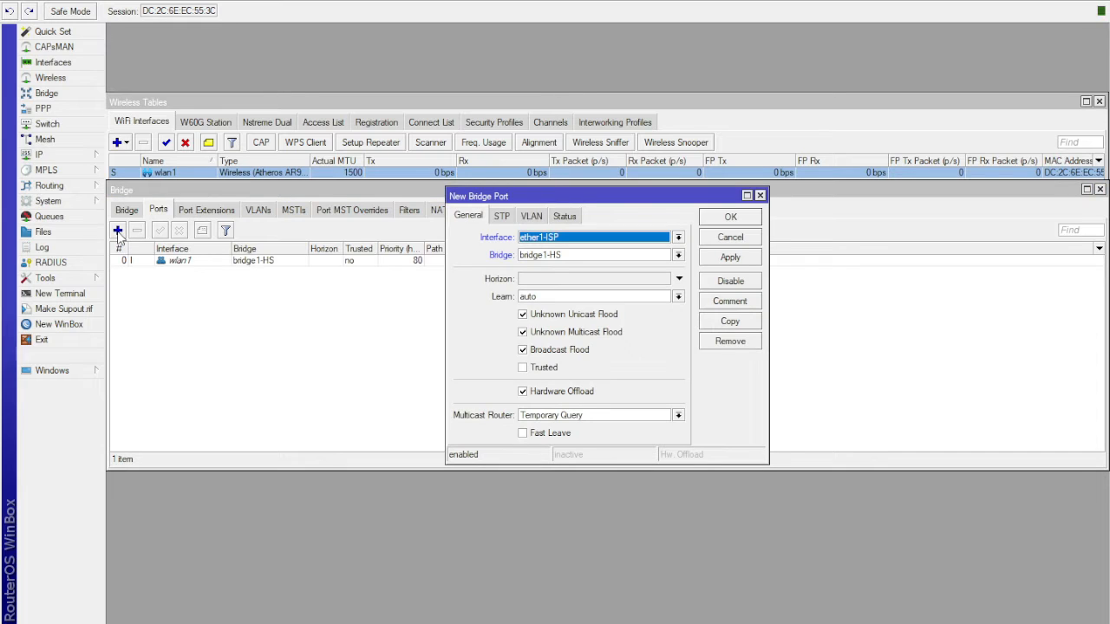
{"action": "left_click", "coordinate": [577, 241]}
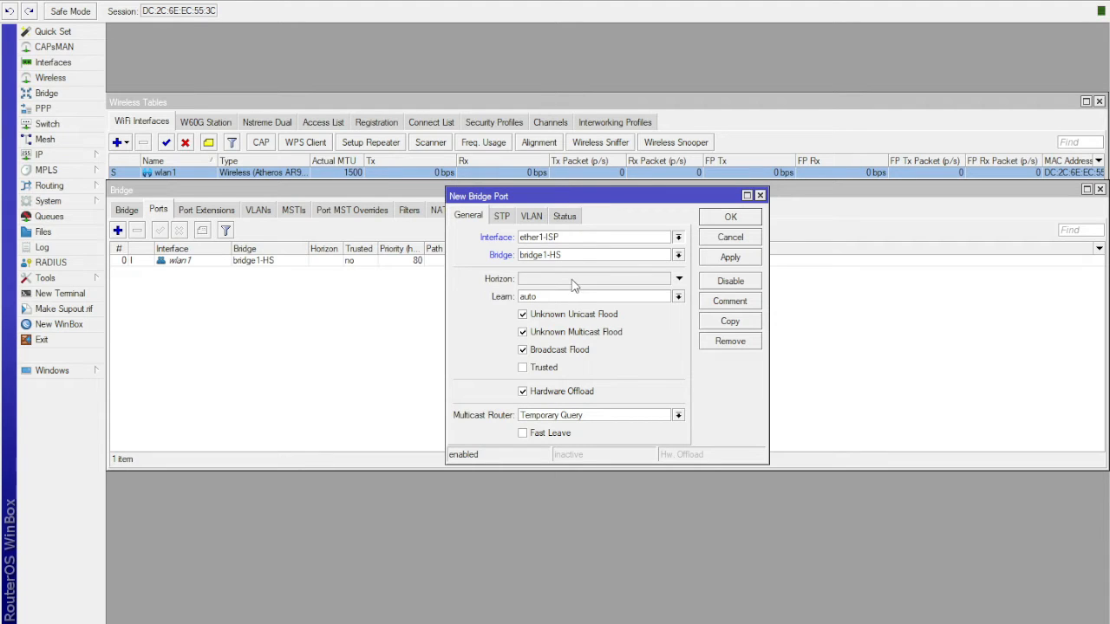
{"action": "key", "text": "Down"}
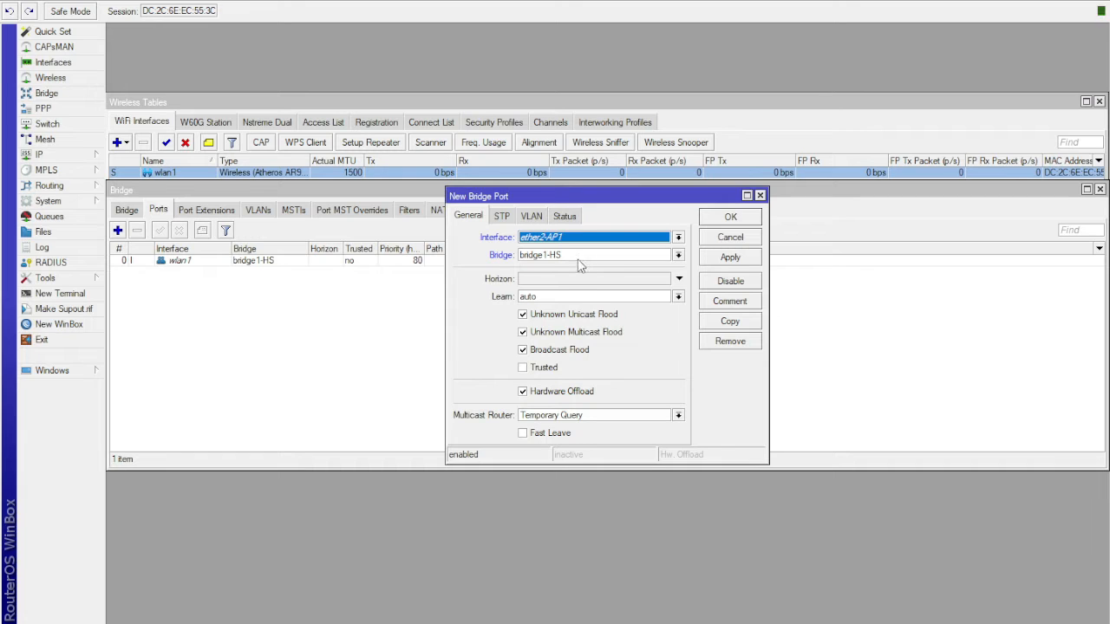
{"action": "left_click", "coordinate": [736, 260]}
{"action": "left_click", "coordinate": [730, 218]}
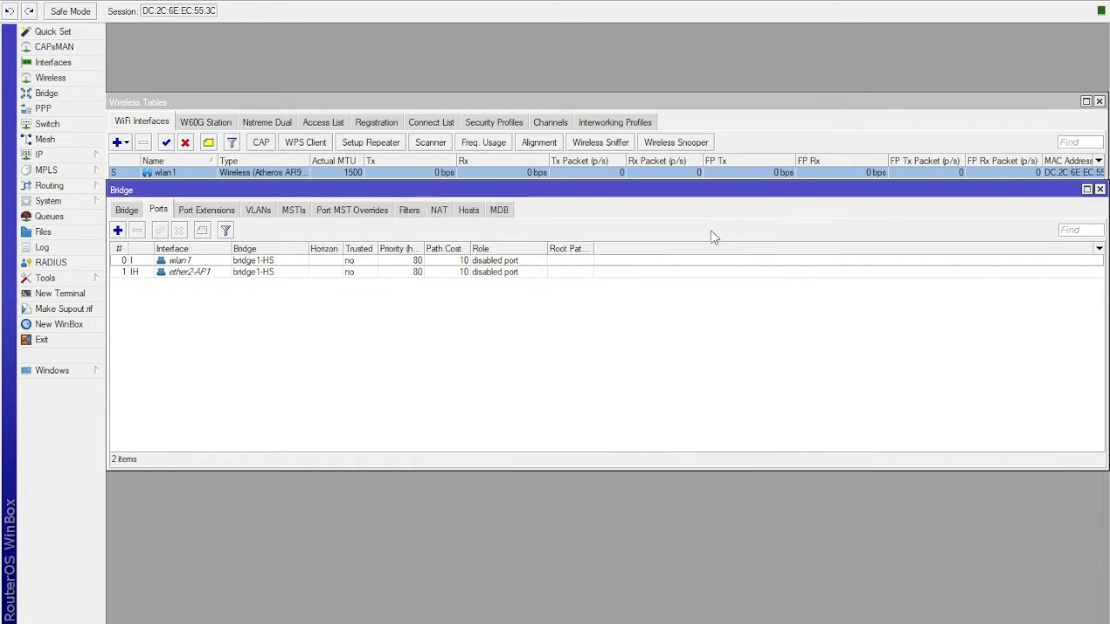
- Add ether3-AP2 as a port of bridge1-HS with default port settings
{"action": "left_click", "coordinate": [117, 230]}
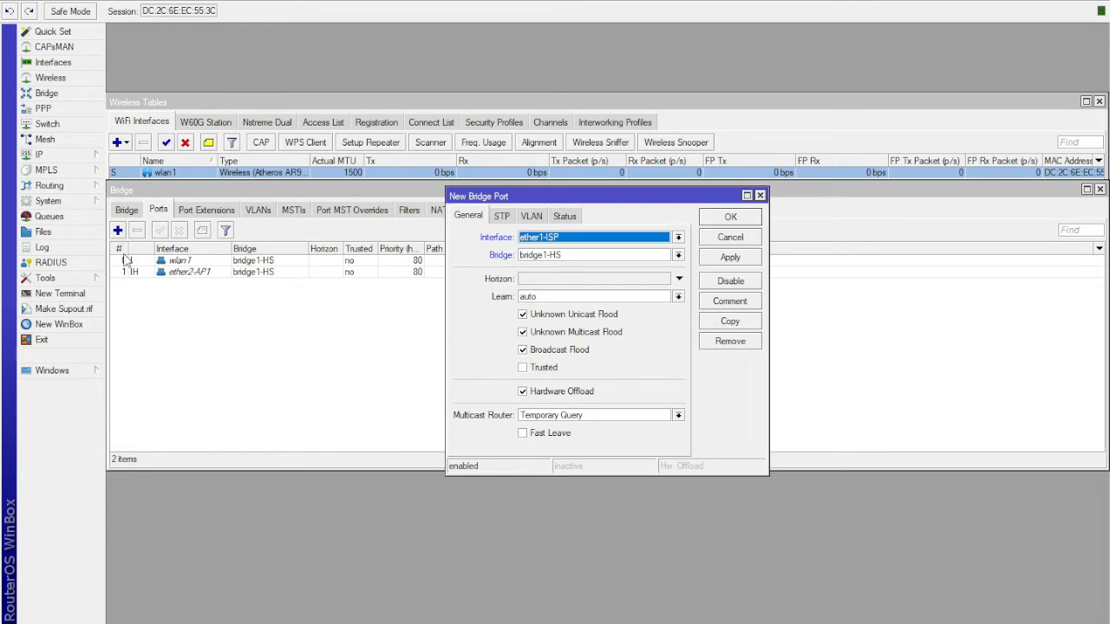
{"action": "left_click", "coordinate": [575, 239]}
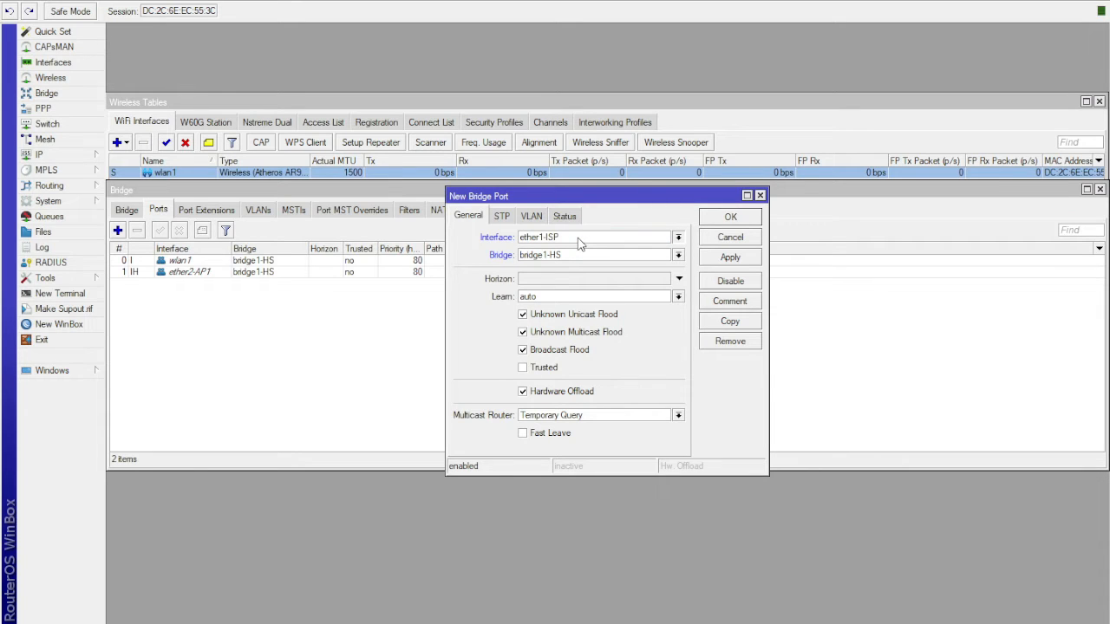
{"action": "left_click", "coordinate": [565, 288]}
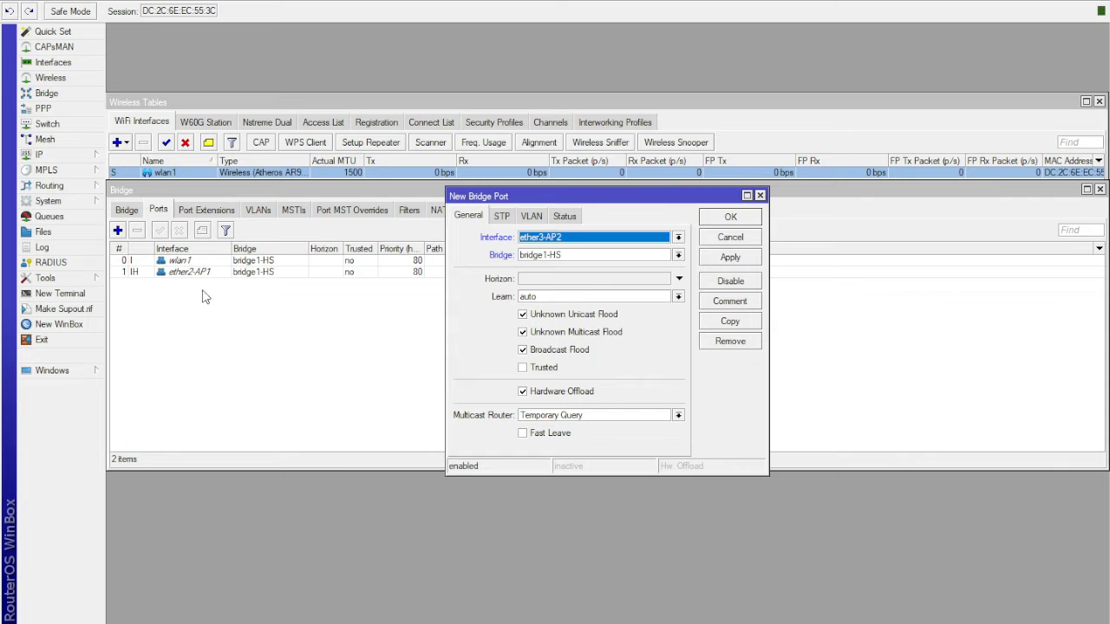
{"action": "left_click", "coordinate": [731, 257]}
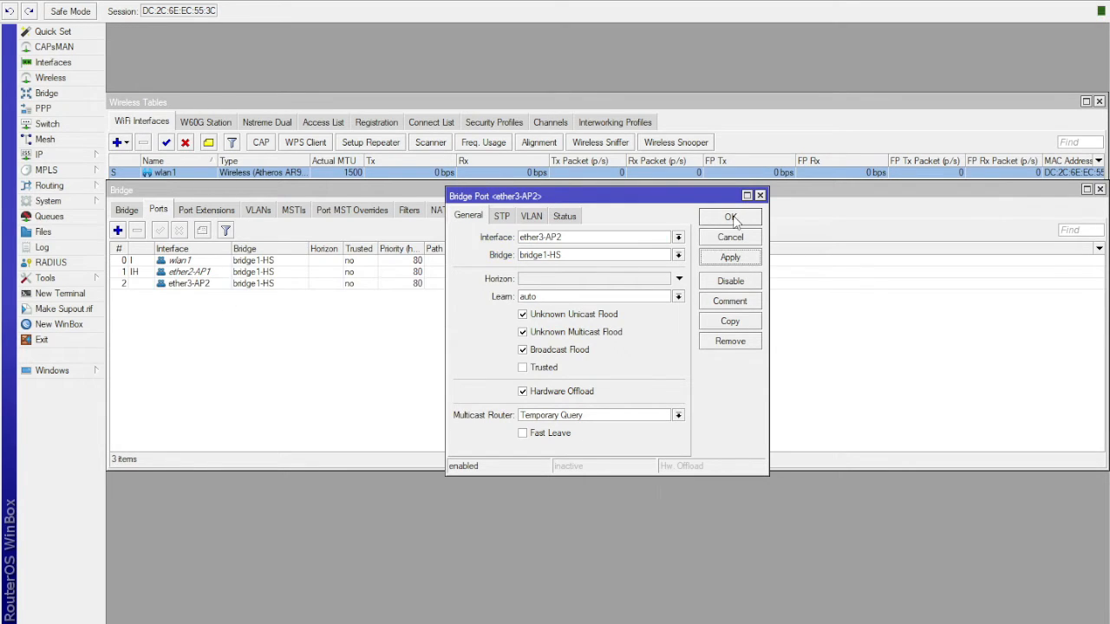
{"action": "left_click", "coordinate": [737, 219]}
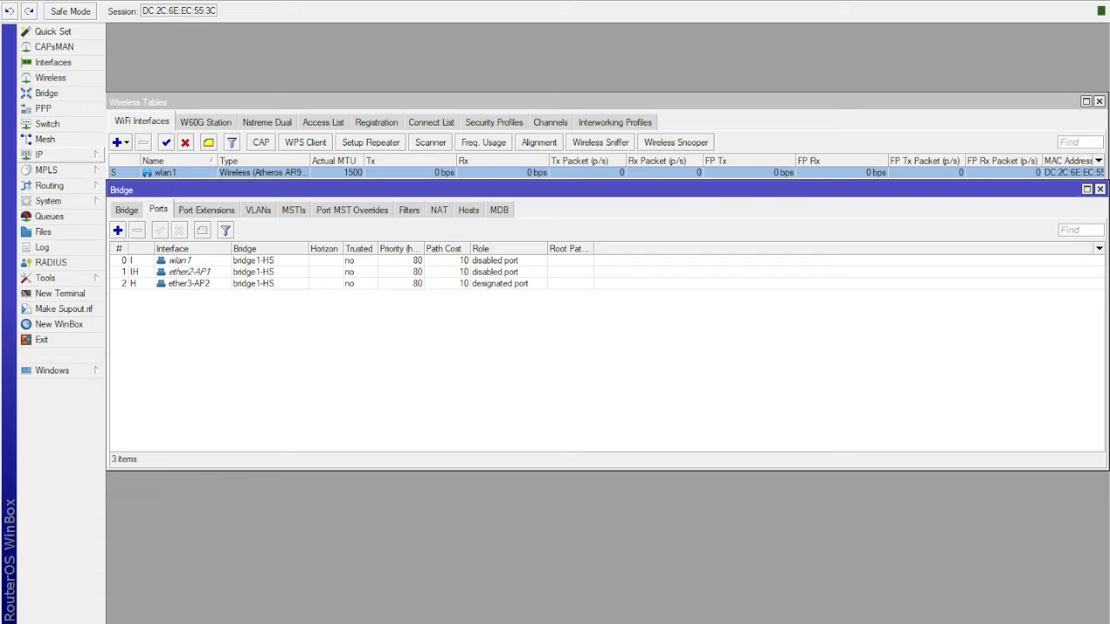
- Assign the IP address 10.0.0.1/24 to the bridge1-HS interface
{"action": "left_click", "coordinate": [146, 186]}
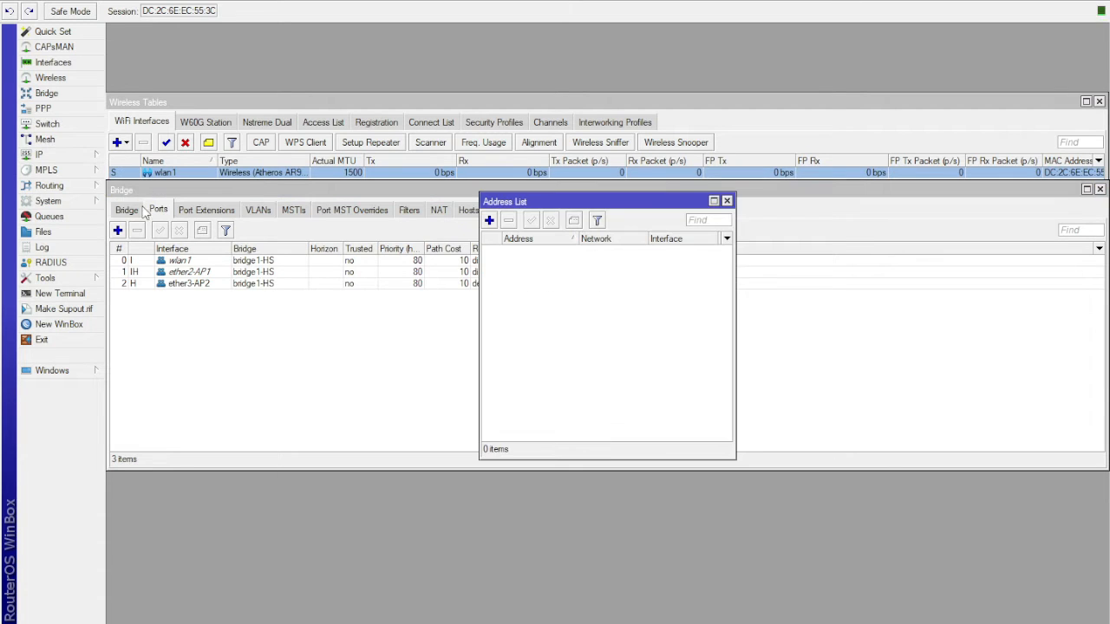
{"action": "left_click", "coordinate": [489, 220]}
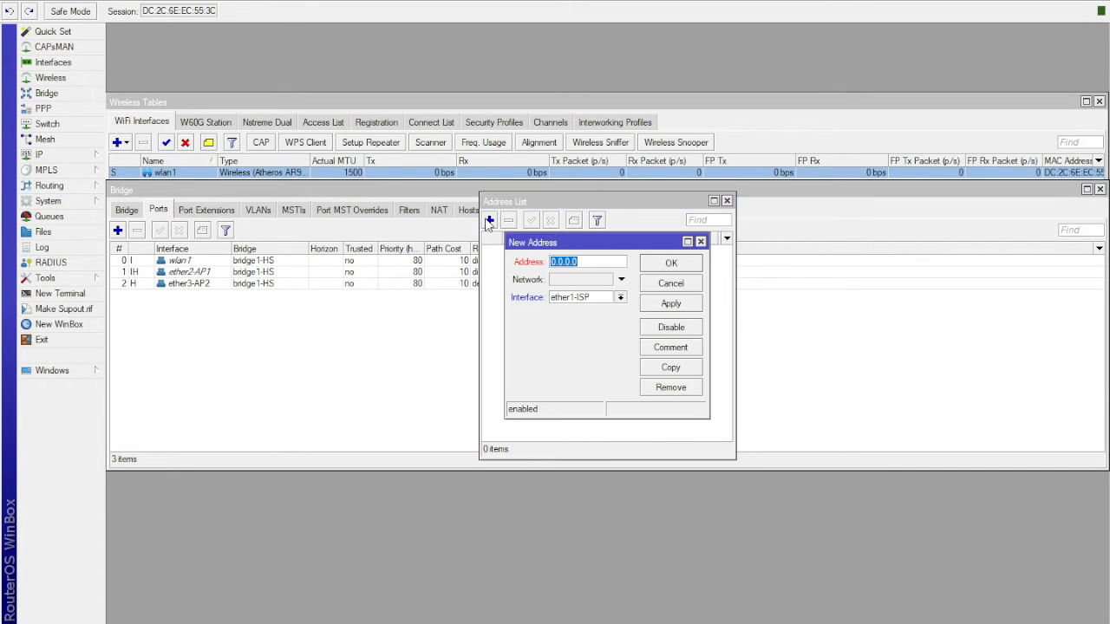
{"action": "left_click", "coordinate": [579, 261]}
{"action": "left_click_drag", "start_coordinate": [583, 261], "coordinate": [514, 262]}
{"action": "type", "text": "10.0.0.1/24"}
{"action": "left_click", "coordinate": [620, 297]}
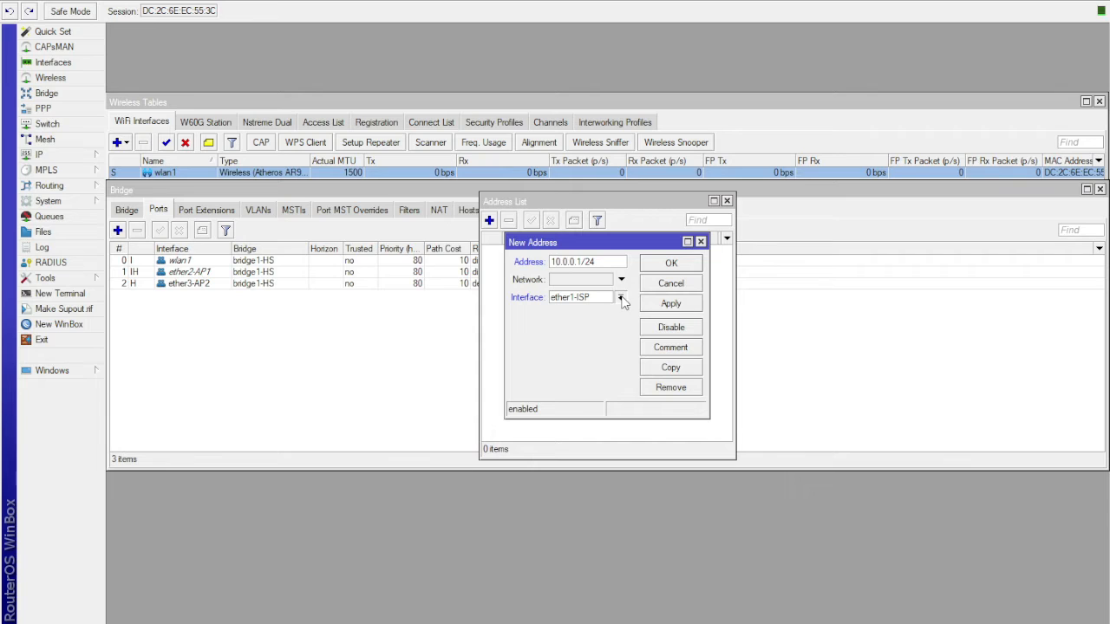
{"action": "left_click", "coordinate": [603, 319]}
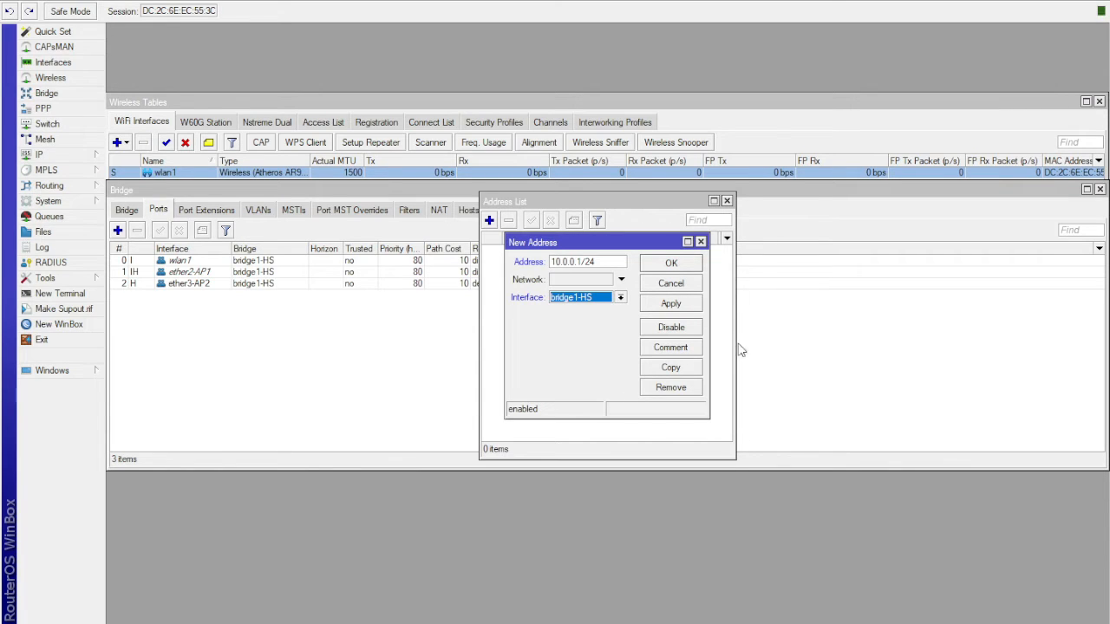
{"action": "left_click", "coordinate": [674, 309]}
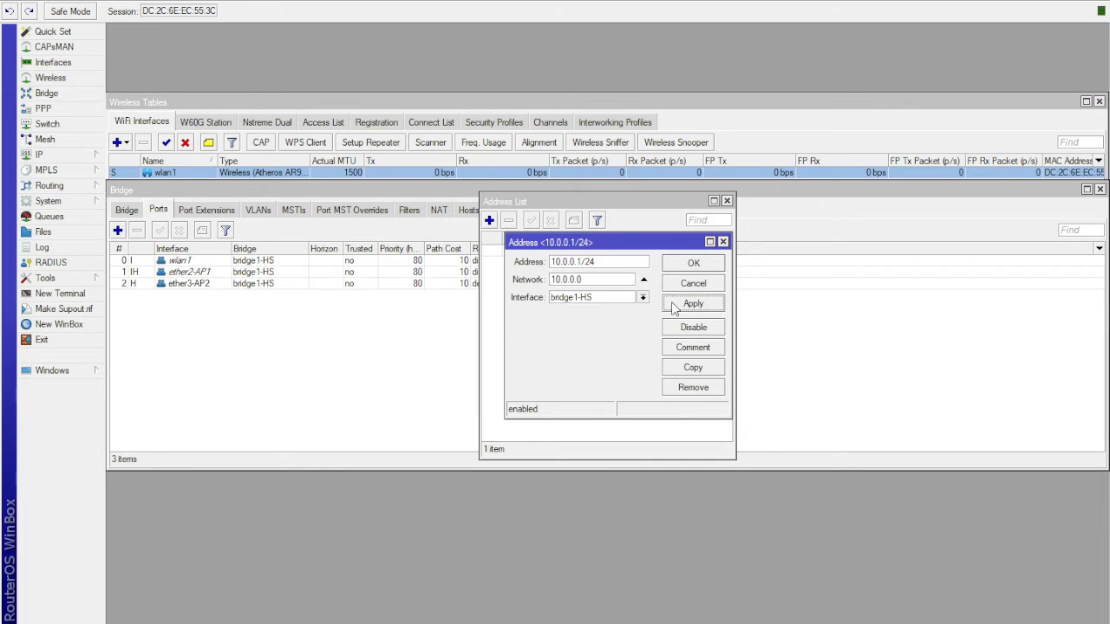
{"action": "left_click", "coordinate": [687, 265]}
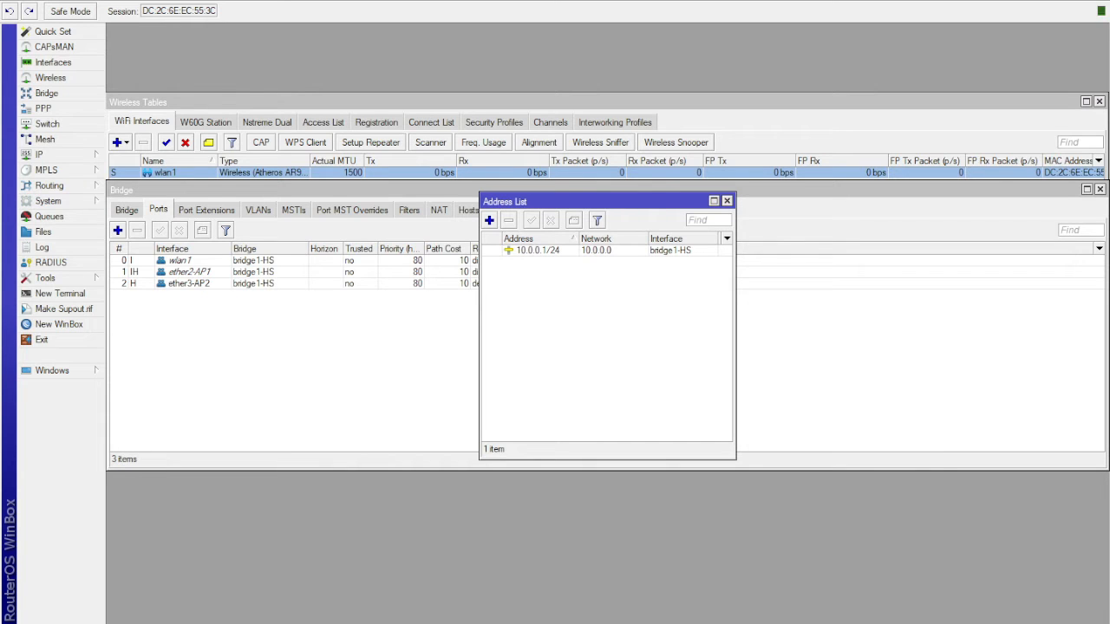
- Assign the IP address 192.168.7.1/24 to the ether4-LAN interface
{"action": "left_click", "coordinate": [489, 221]}
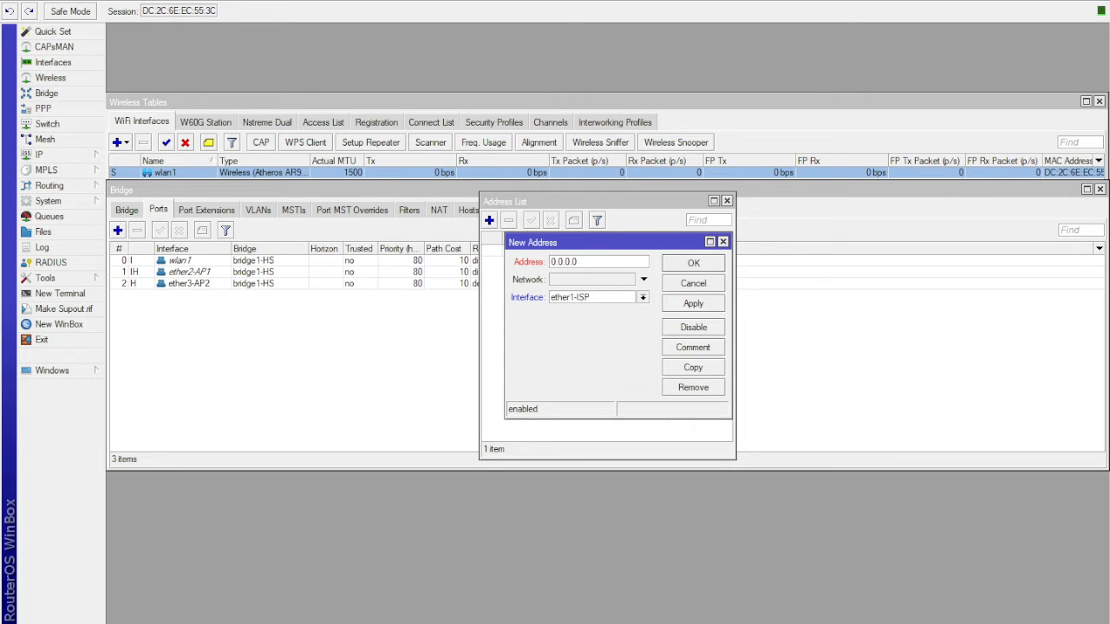
{"action": "key", "text": "ctrl+a"}
{"action": "key", "text": "BackSpace"}
{"action": "type", "text": "192.168"}
{"action": "type", "text": "7/24"}
{"action": "type", "text": ".1"}
{"action": "left_click", "coordinate": [642, 297]}
{"action": "left_click", "coordinate": [595, 349]}
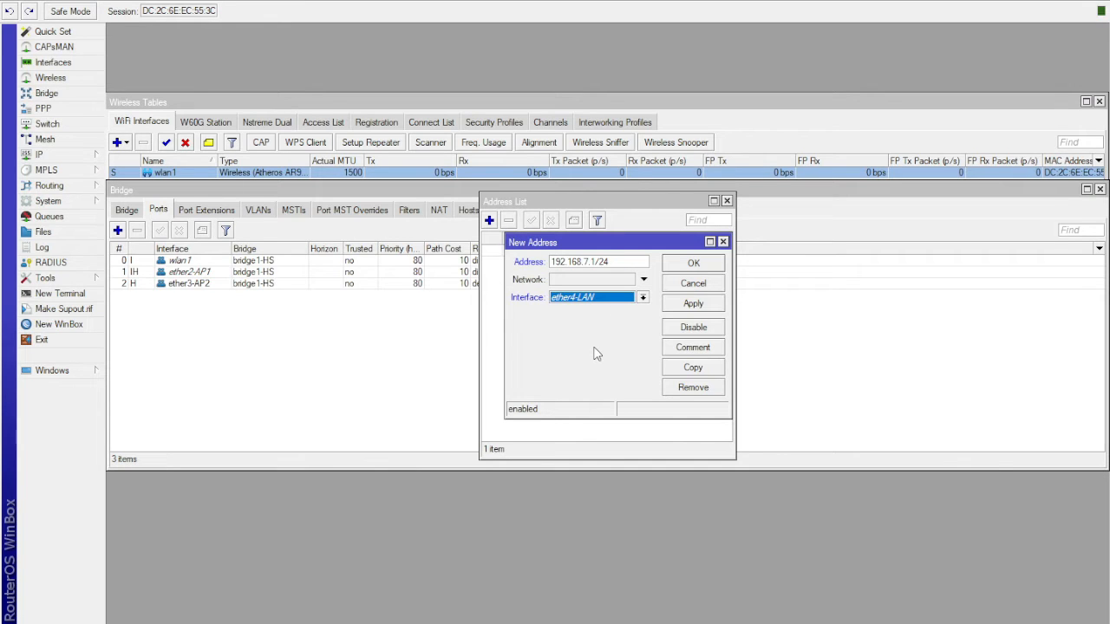
{"action": "left_click", "coordinate": [694, 304]}
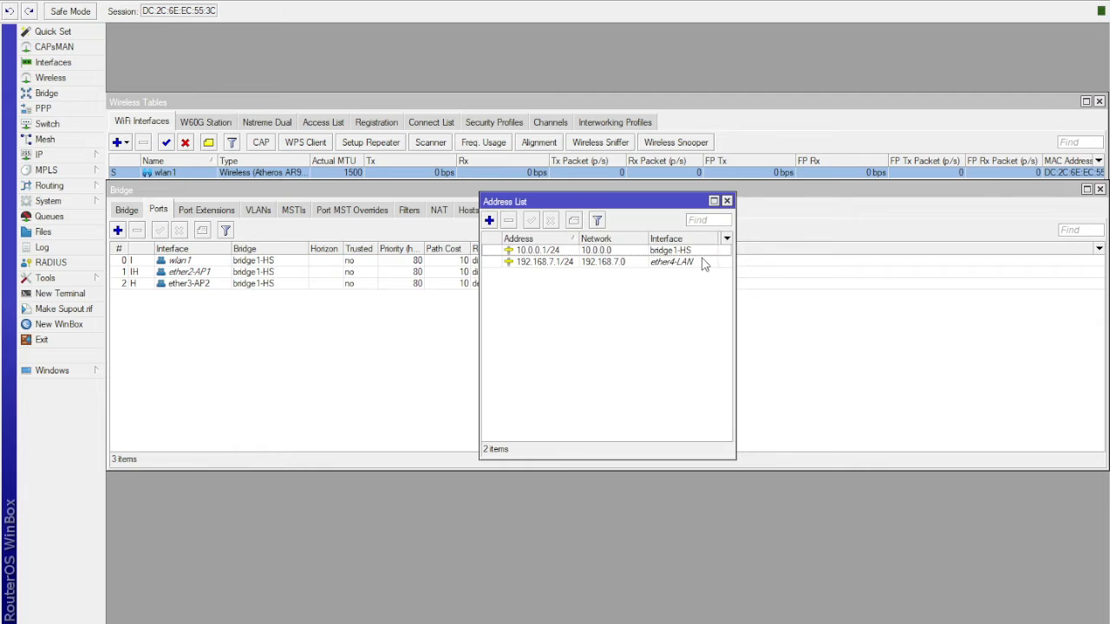
{"action": "left_click", "coordinate": [707, 265]}
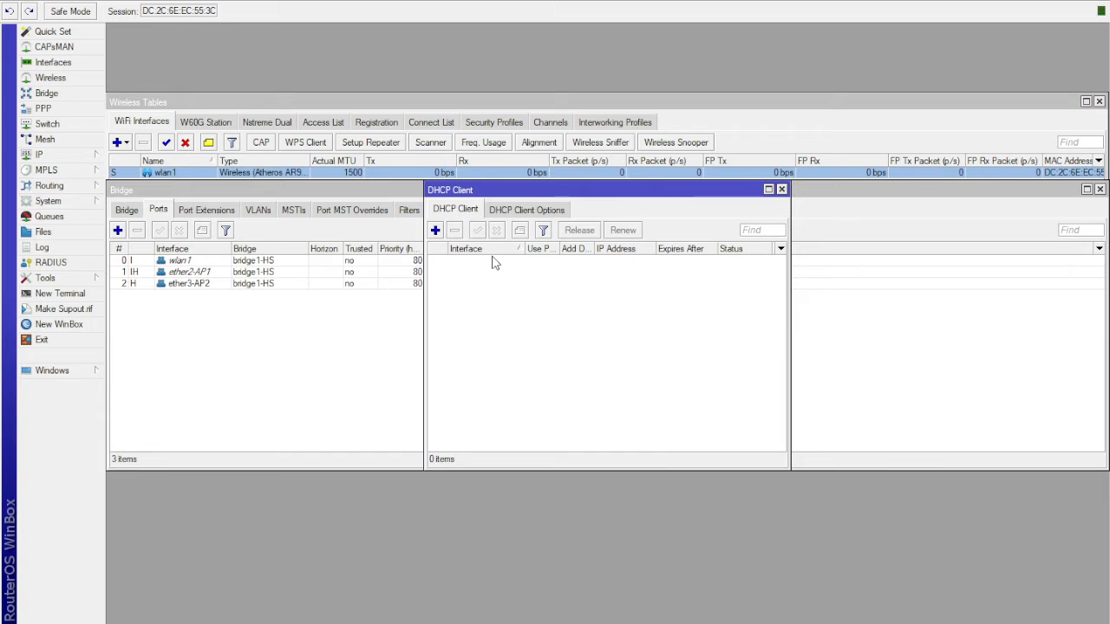
- Add a DHCP client on ether1-ISP with peer DNS, peer NTP and the default route enabled
{"action": "left_click", "coordinate": [436, 231]}
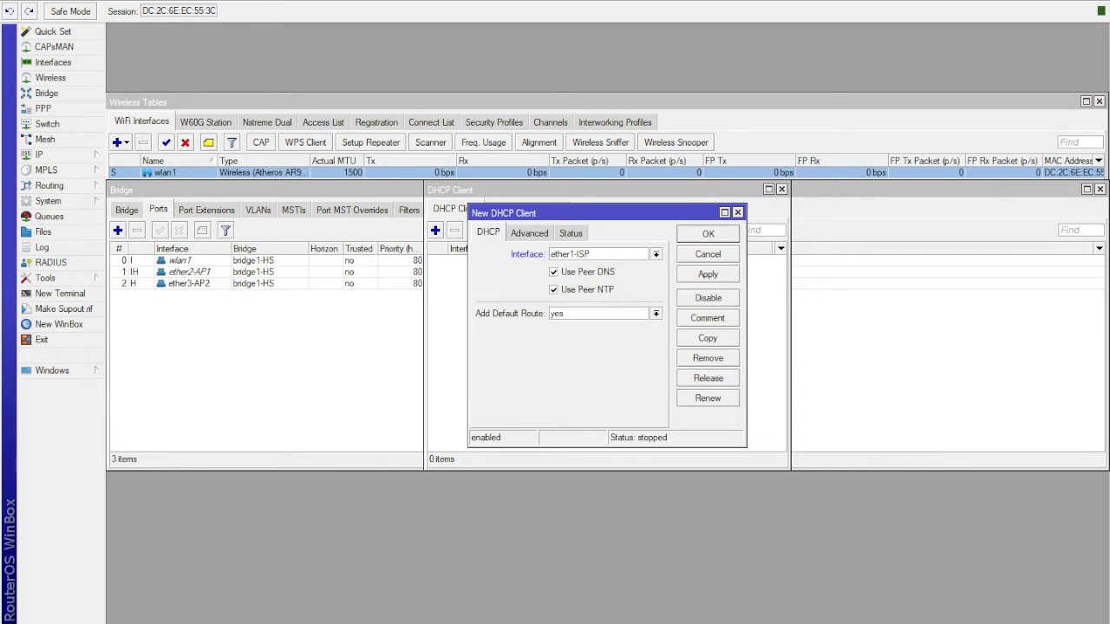
{"action": "left_click", "coordinate": [710, 275]}
{"action": "left_click", "coordinate": [720, 240]}
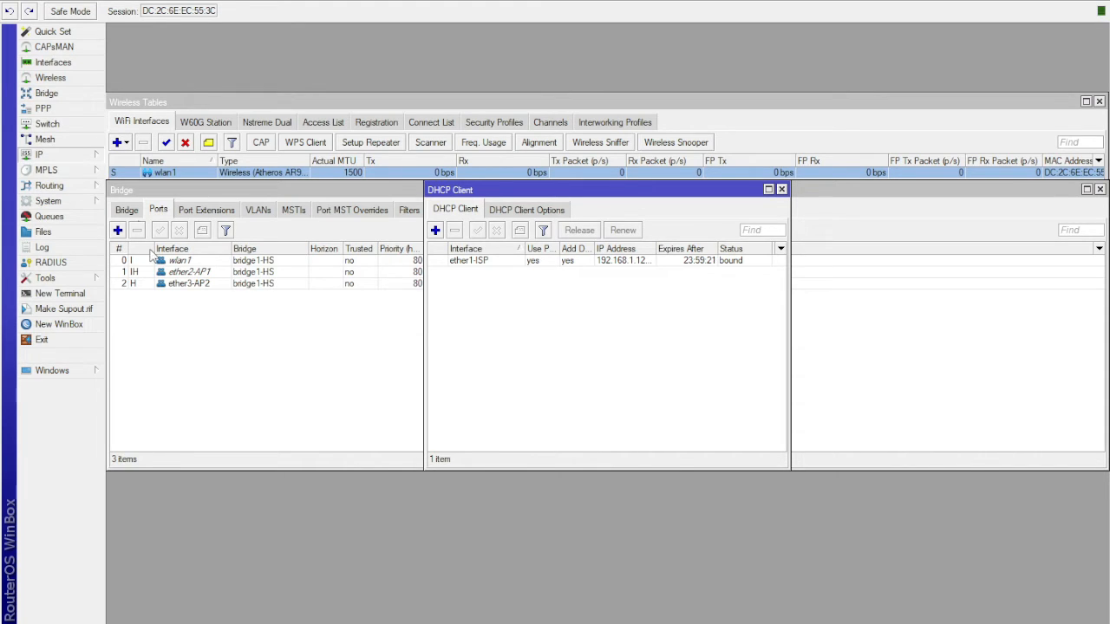
- Create a new firewall NAT rule with chain srcnat and out interface ether1-ISP
{"action": "left_click", "coordinate": [150, 280]}
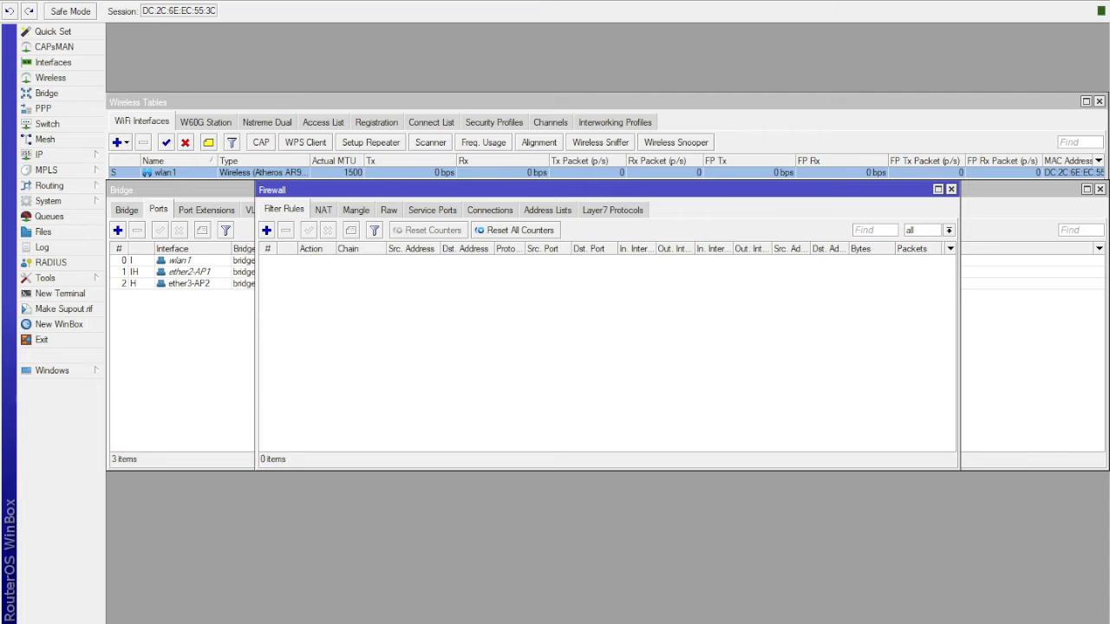
{"action": "left_click", "coordinate": [327, 214]}
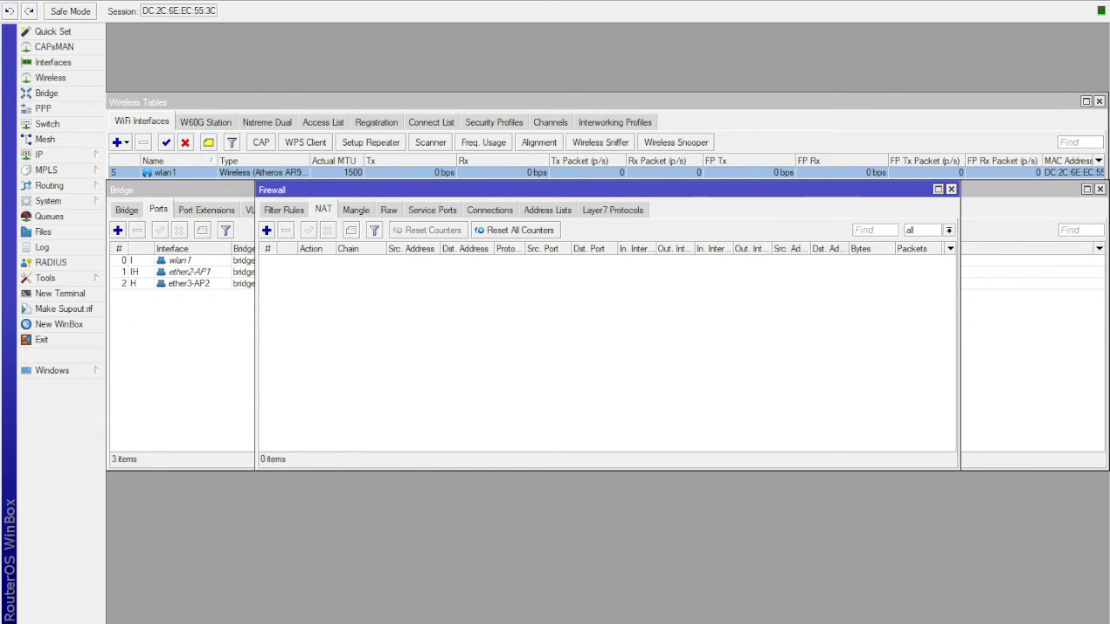
{"action": "left_click", "coordinate": [266, 230]}
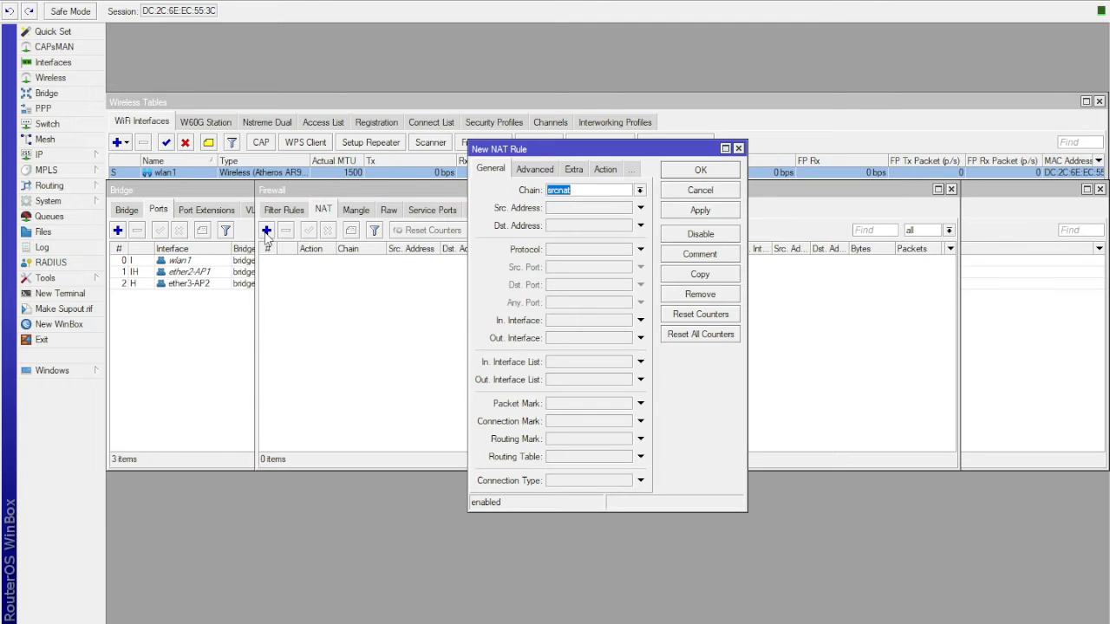
{"action": "left_click", "coordinate": [532, 170]}
{"action": "left_click", "coordinate": [492, 170]}
{"action": "left_click_drag", "start_coordinate": [512, 149], "coordinate": [294, 147]}
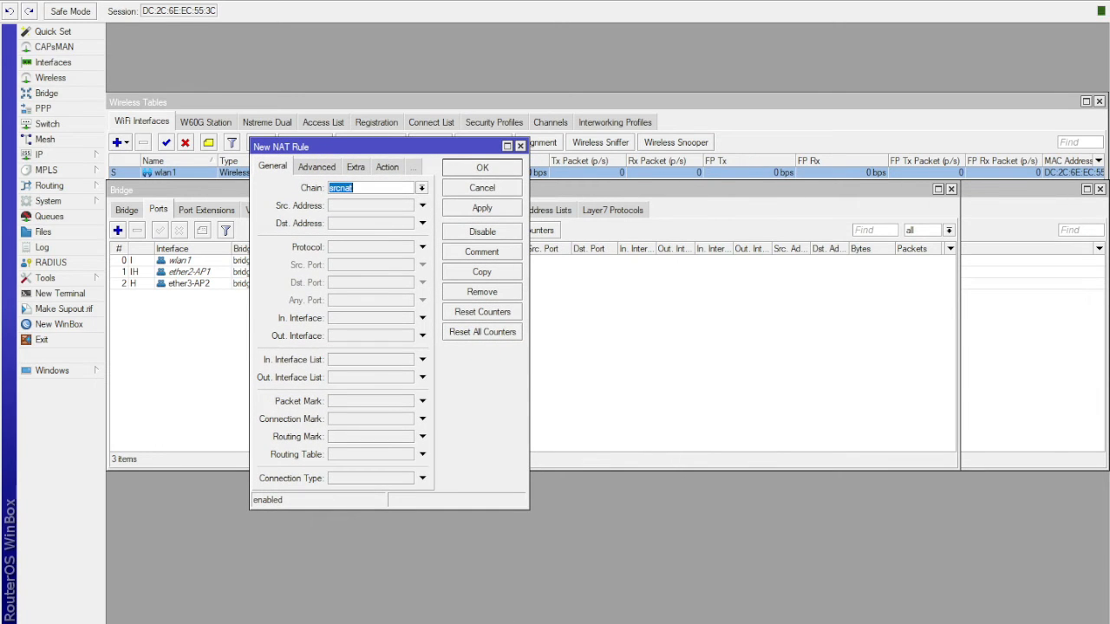
{"action": "left_click", "coordinate": [371, 188]}
{"action": "left_click", "coordinate": [352, 337]}
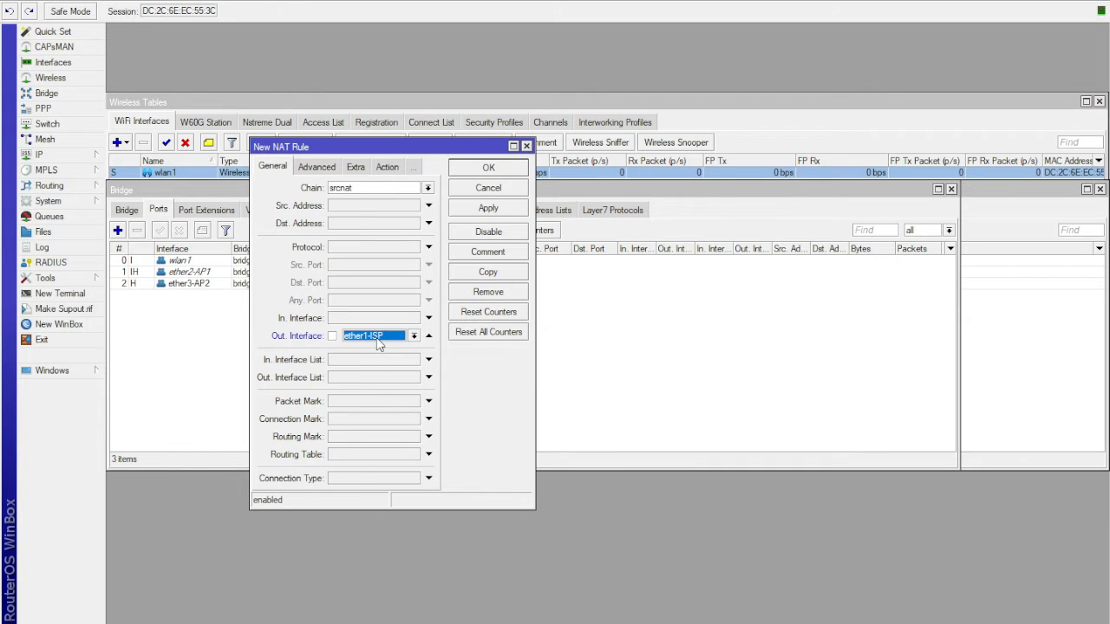
{"action": "left_click", "coordinate": [381, 342]}
{"action": "left_click", "coordinate": [372, 397]}
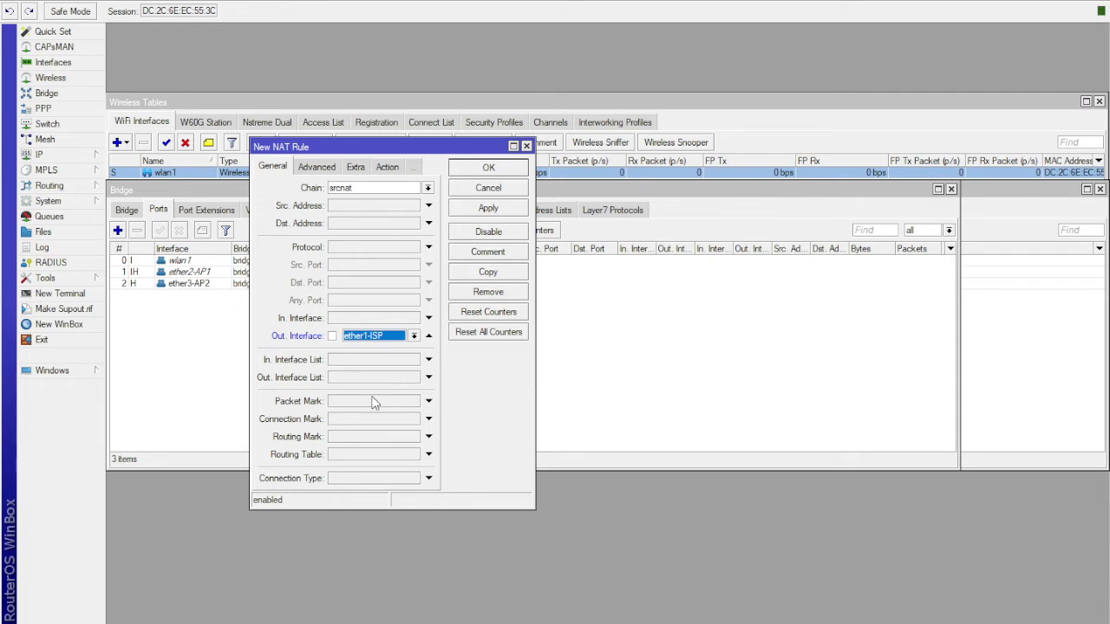
{"action": "left_click", "coordinate": [390, 338]}
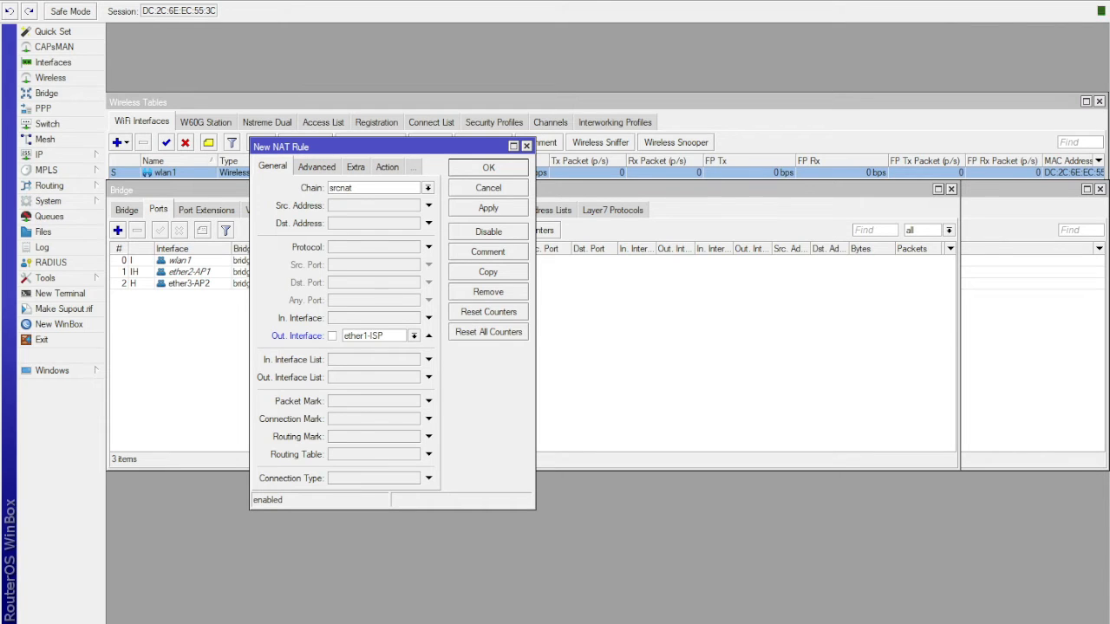
- Set the NAT rule's action to masquerade and save the rule
{"action": "left_click", "coordinate": [389, 169]}
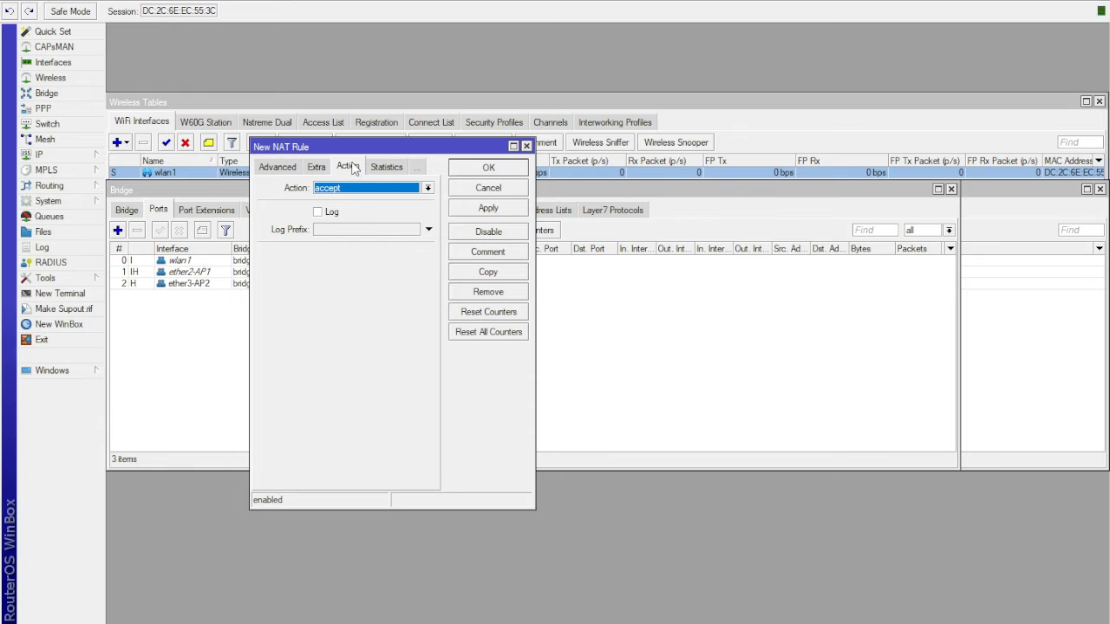
{"action": "left_click", "coordinate": [369, 189]}
{"action": "left_click", "coordinate": [363, 262]}
{"action": "left_click", "coordinate": [501, 210]}
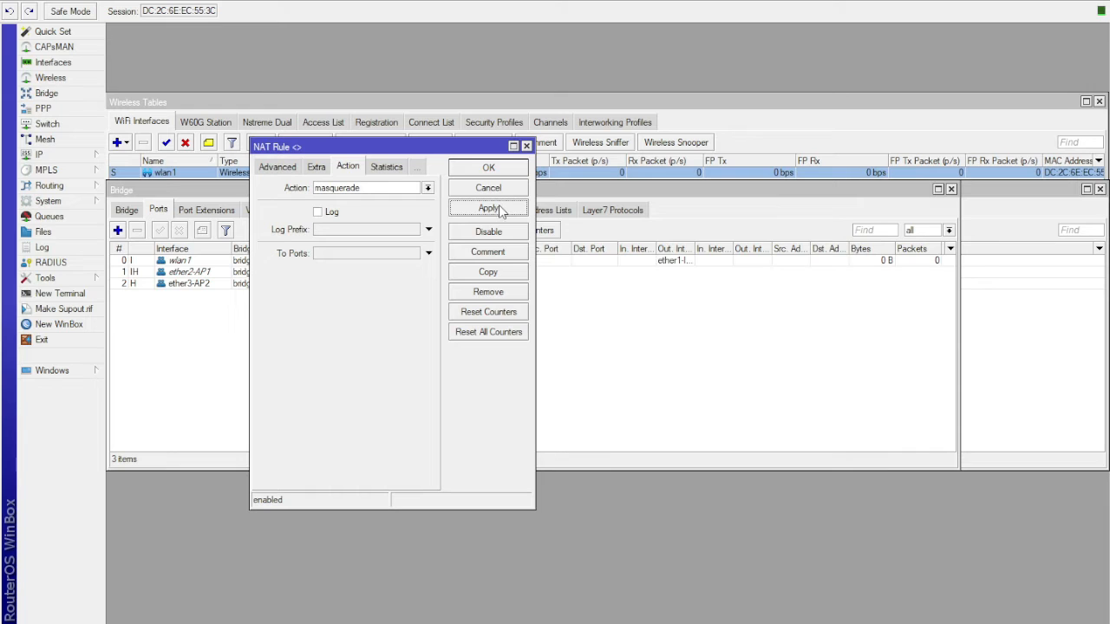
{"action": "left_click", "coordinate": [501, 170]}
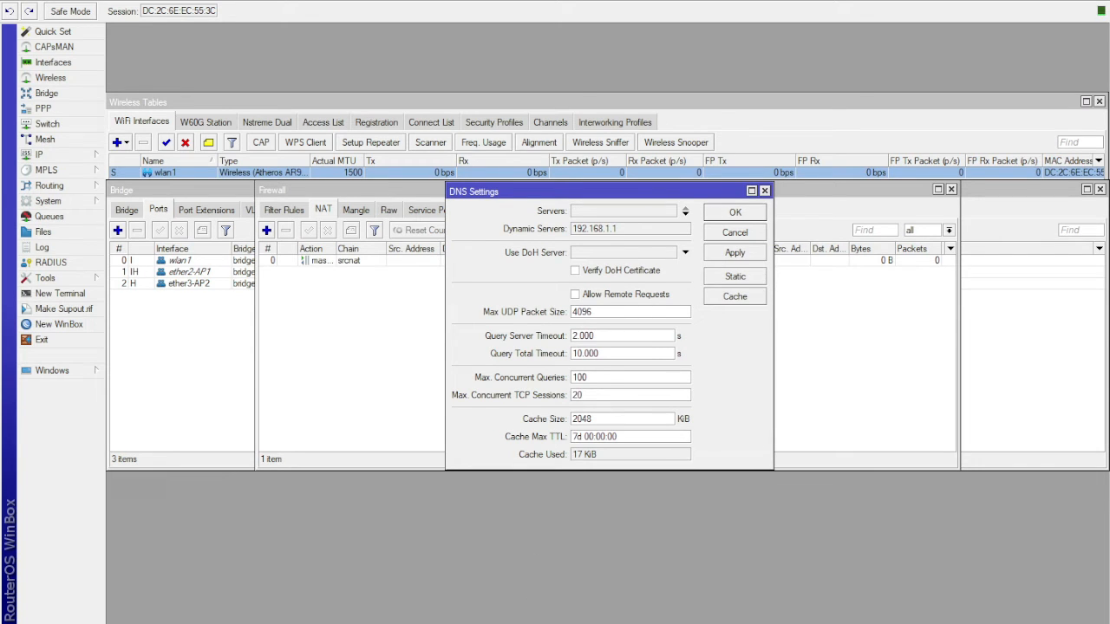
- Set the DNS servers to 8.8.8.8 and 8.8.4.4 in the DNS settings
{"action": "left_click", "coordinate": [608, 211]}
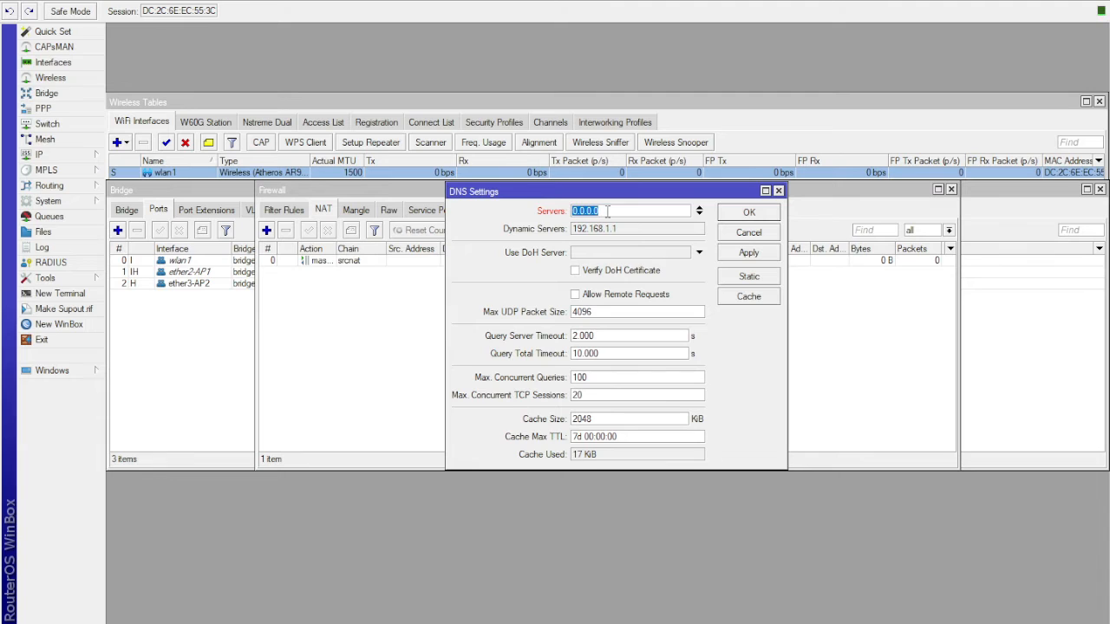
{"action": "type", "text": "8.8.8.8"}
{"action": "left_click", "coordinate": [699, 214]}
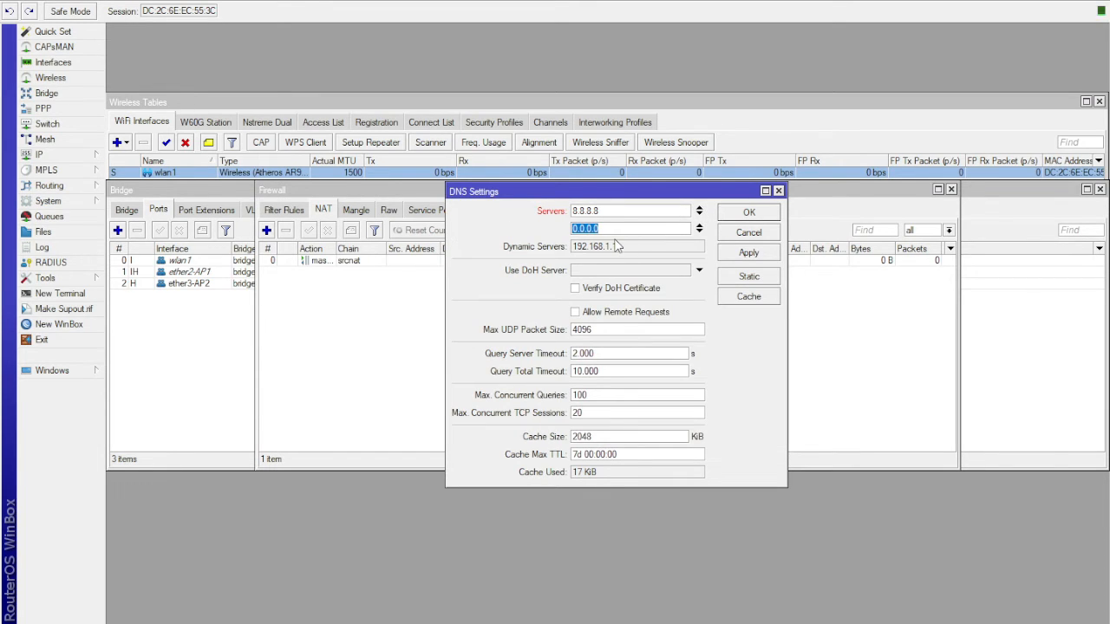
{"action": "type", "text": "8.8.4.4"}
- Allow remote requests in the DNS settings, then apply and save them
{"action": "left_click", "coordinate": [576, 314]}
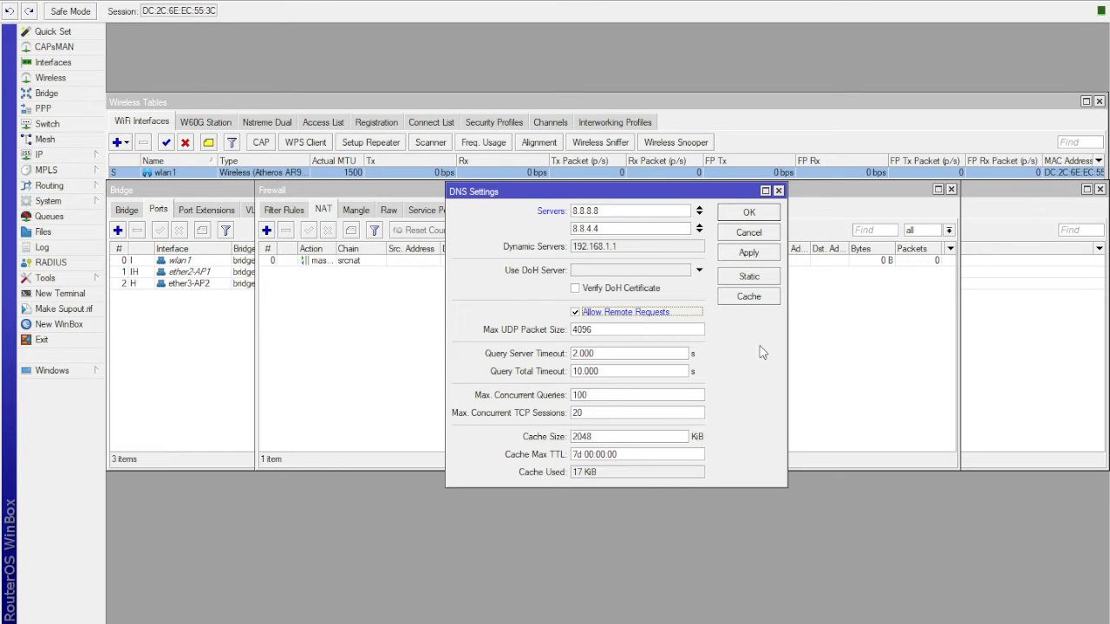
{"action": "left_click", "coordinate": [513, 623]}
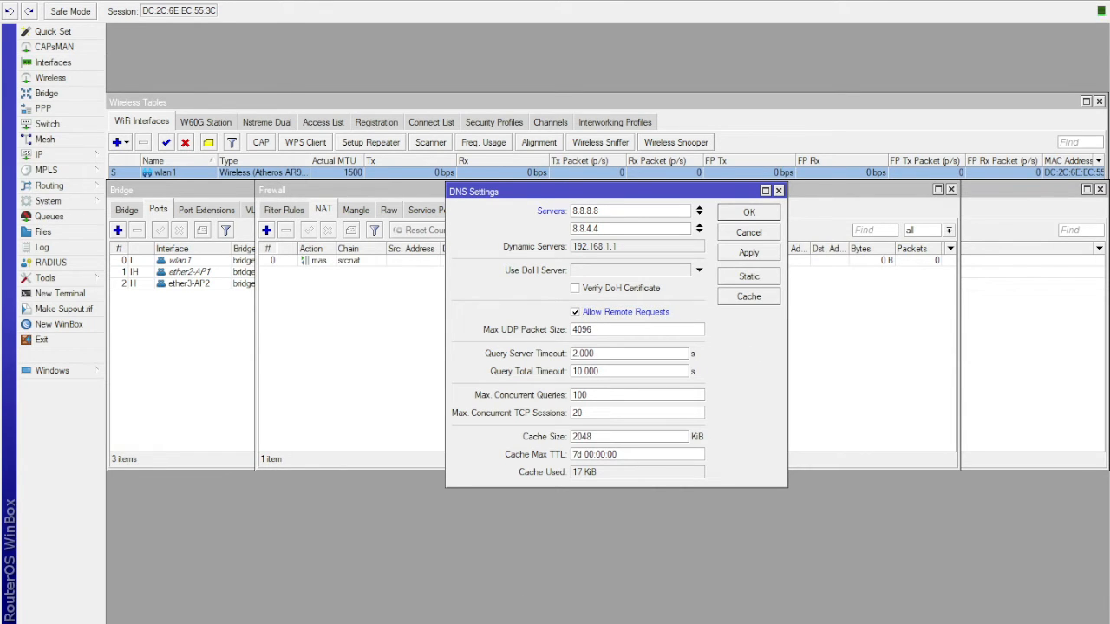
{"action": "left_click", "coordinate": [648, 583]}
{"action": "left_click", "coordinate": [749, 253]}
{"action": "left_click", "coordinate": [751, 214]}
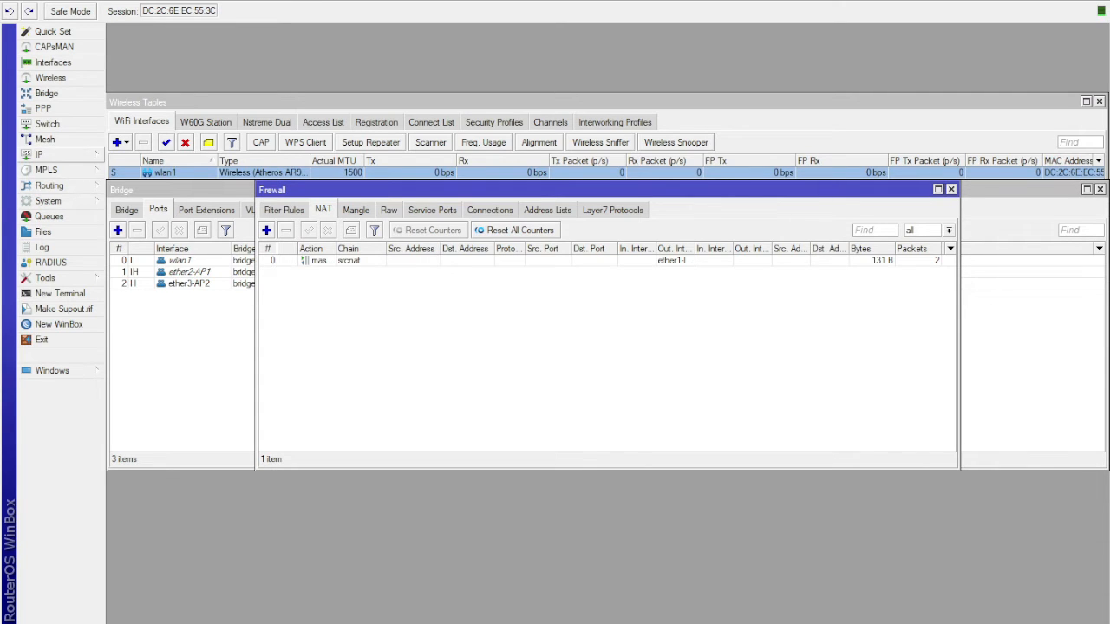
- Start DHCP Setup for a new DHCP server and choose ether4-LAN as its interface
{"action": "left_click", "coordinate": [151, 250]}
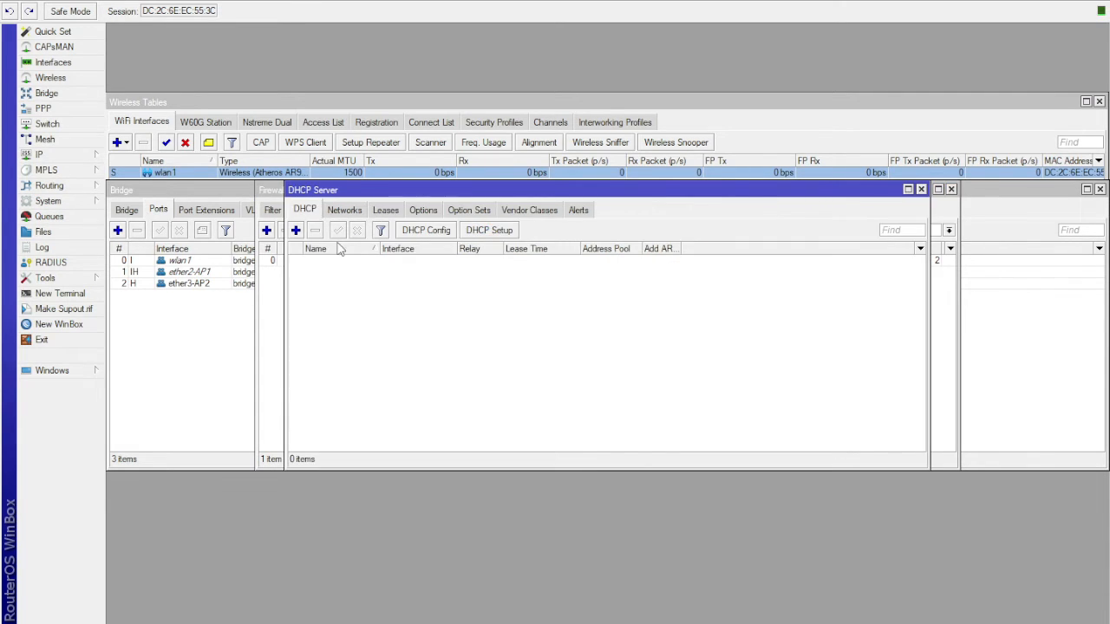
{"action": "left_click", "coordinate": [489, 230]}
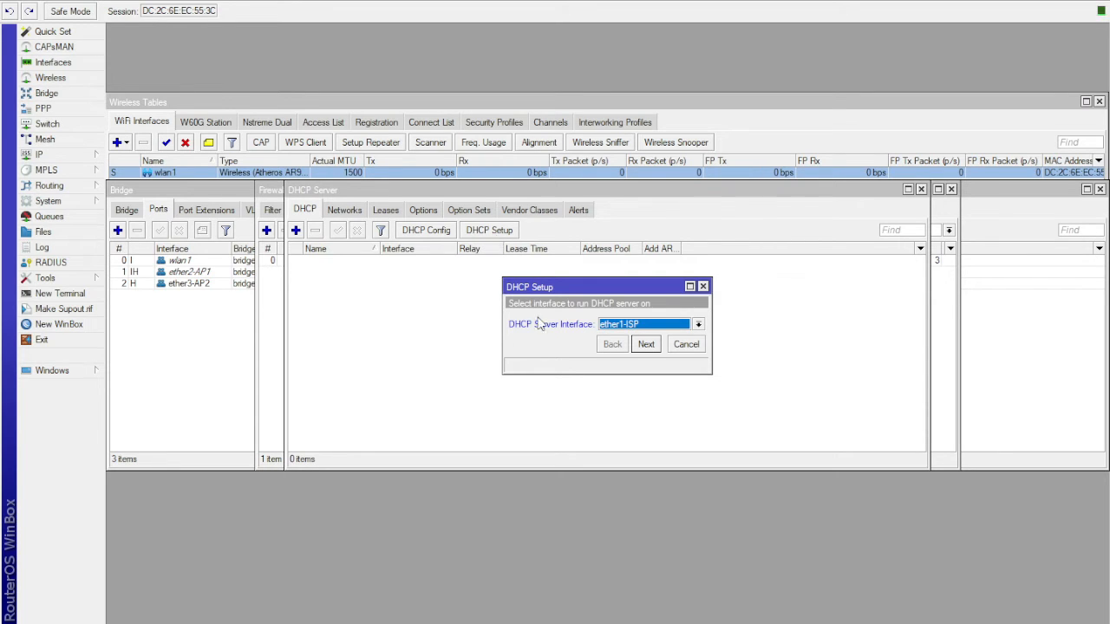
{"action": "left_click", "coordinate": [698, 325]}
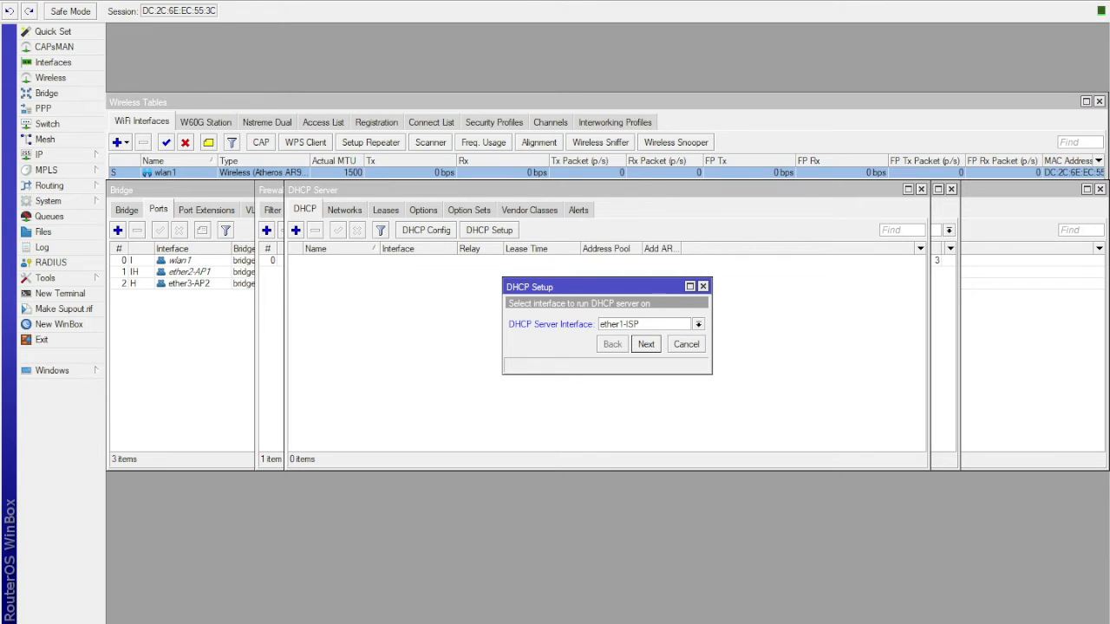
{"action": "left_click", "coordinate": [698, 324]}
{"action": "left_click", "coordinate": [698, 325]}
{"action": "left_click", "coordinate": [661, 402]}
{"action": "left_click", "coordinate": [655, 325]}
{"action": "left_click", "coordinate": [640, 370]}
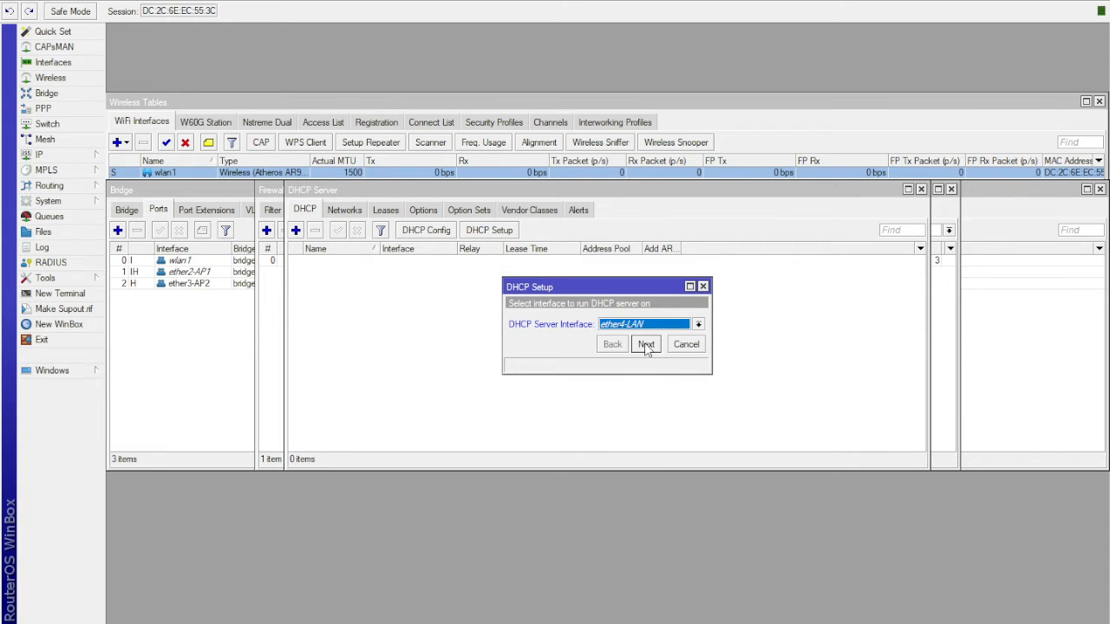
- Complete the DHCP setup with the proposed values, including gateway 192.168.7.1 and DNS server 192.168.1.1
{"action": "left_click", "coordinate": [646, 345]}
{"action": "left_click", "coordinate": [647, 345]}
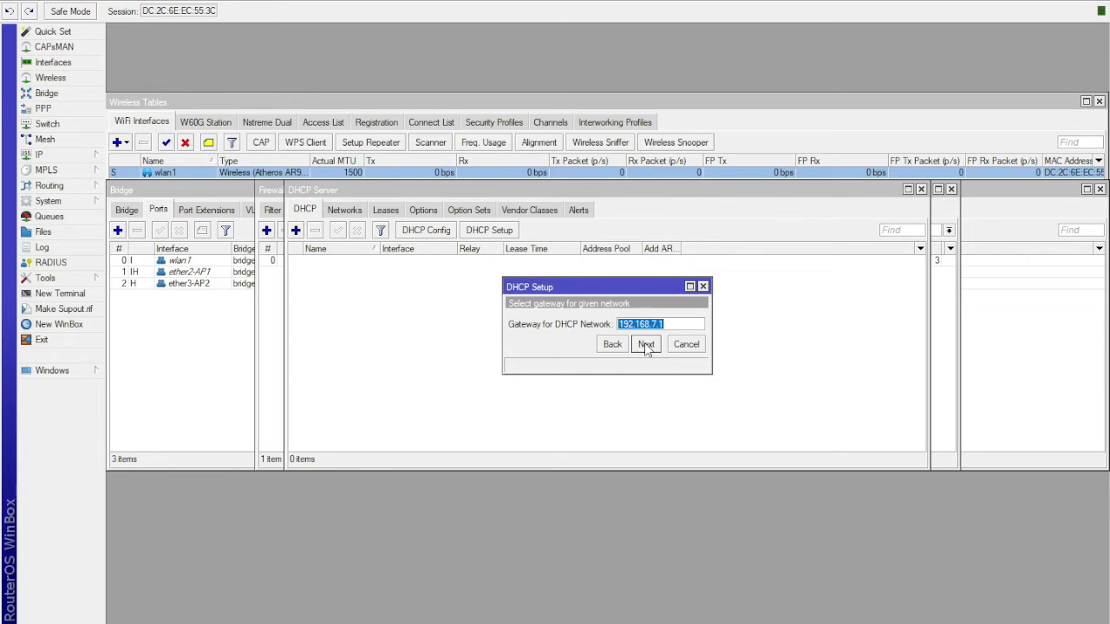
{"action": "left_click", "coordinate": [646, 345]}
{"action": "left_click", "coordinate": [646, 345]}
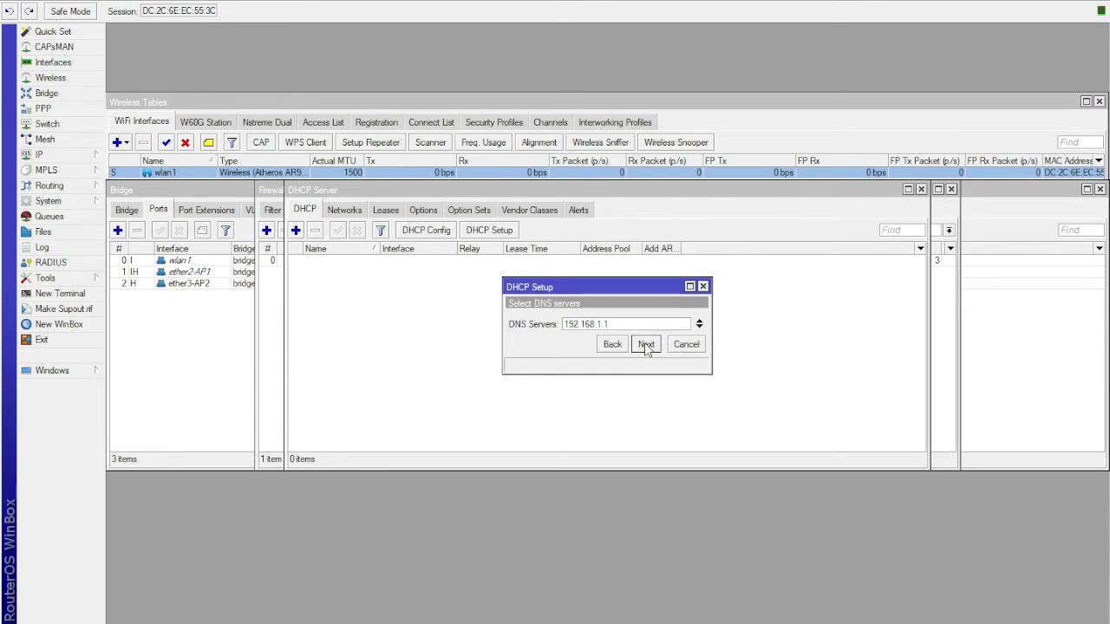
{"action": "left_click", "coordinate": [646, 344]}
{"action": "left_click", "coordinate": [646, 344]}
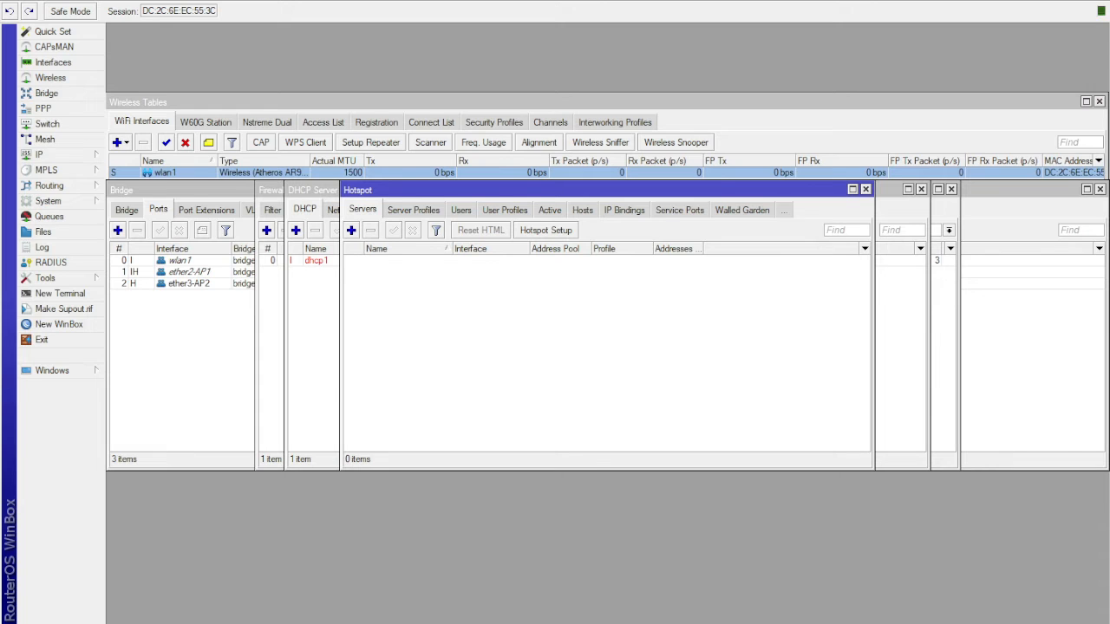
{"action": "left_click", "coordinate": [411, 211]}
{"action": "left_click", "coordinate": [456, 211]}
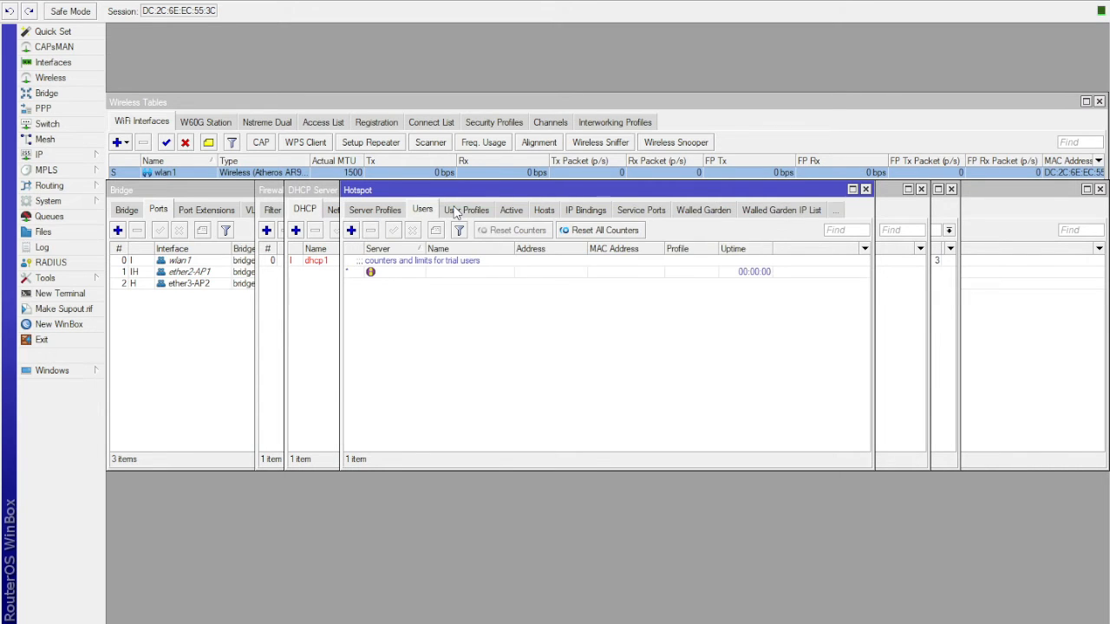
{"action": "left_click", "coordinate": [374, 211]}
{"action": "left_click", "coordinate": [370, 212]}
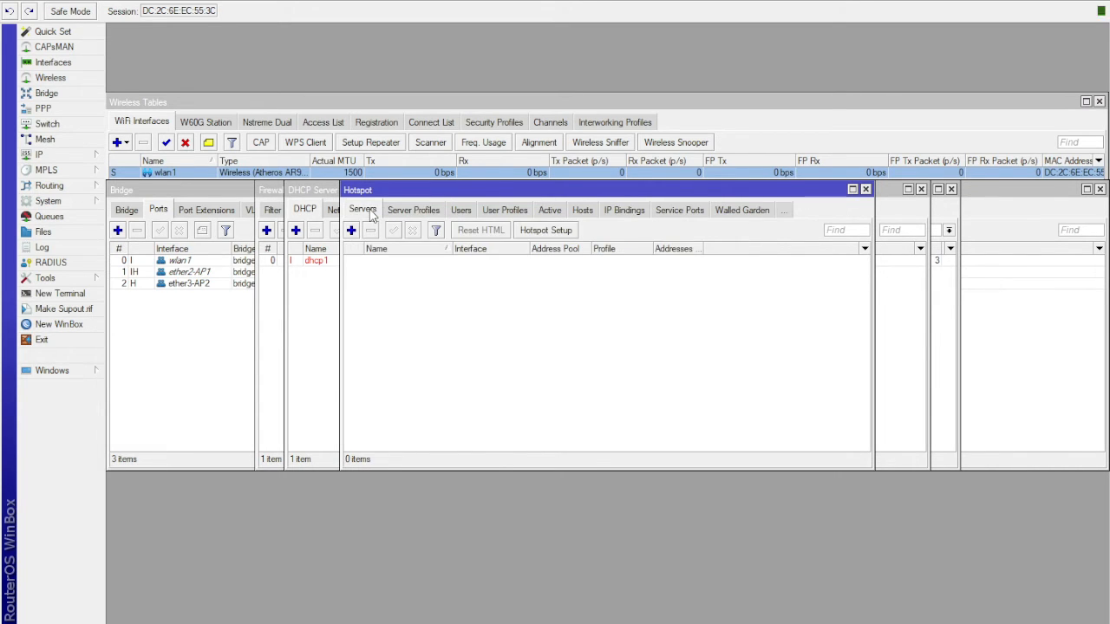
- Start Hotspot Setup and choose bridge1-HS as the hotspot interface
{"action": "left_click", "coordinate": [546, 231]}
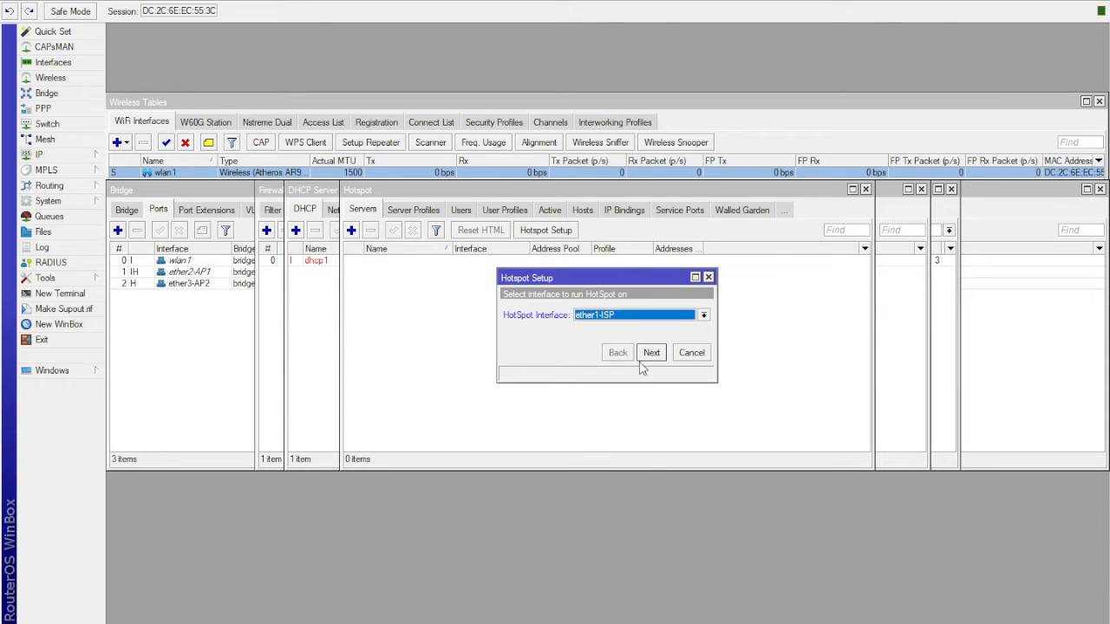
{"action": "left_click", "coordinate": [626, 319]}
{"action": "left_click", "coordinate": [615, 328]}
{"action": "left_click", "coordinate": [606, 315]}
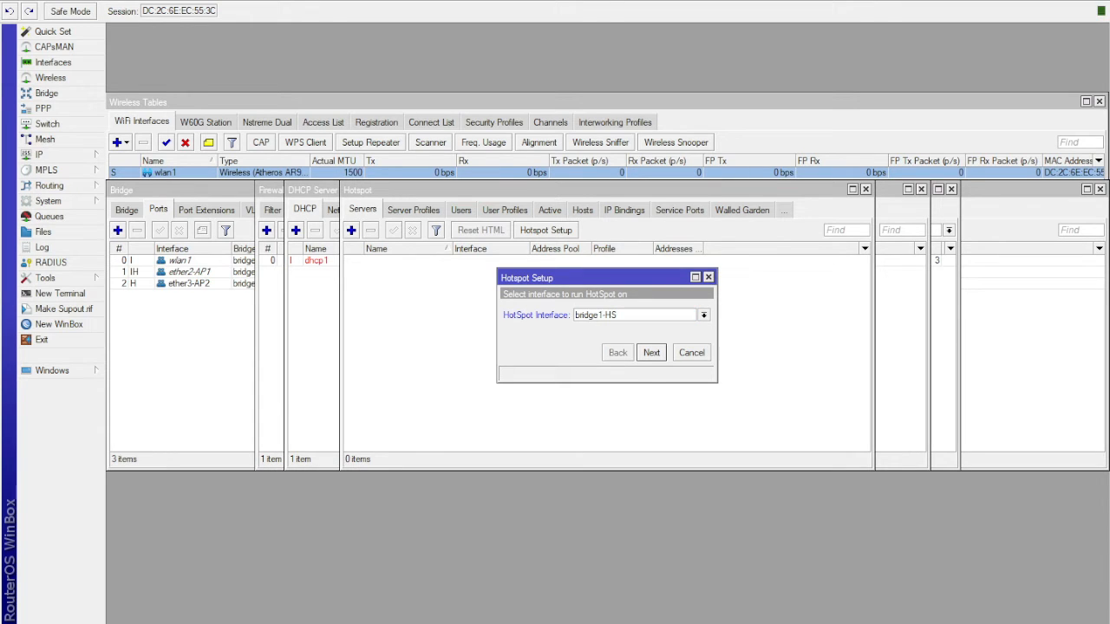
{"action": "left_click", "coordinate": [651, 353]}
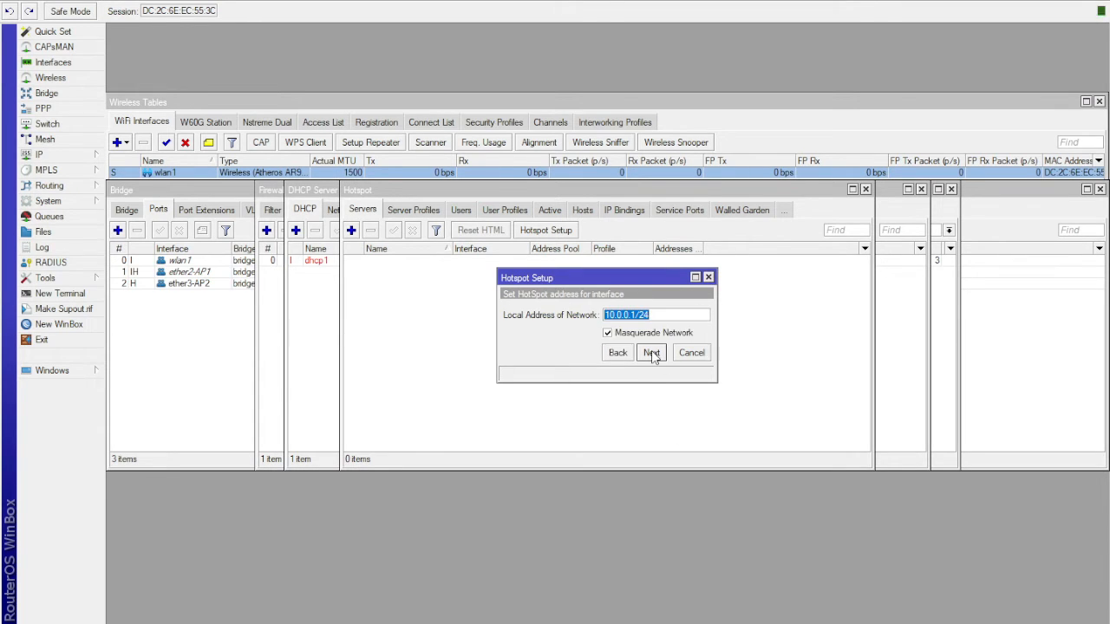
- Complete the hotspot setup with local address 10.0.0.1/24, masquerading enabled, no SSL certificate and an empty DNS name
{"action": "left_click", "coordinate": [651, 353]}
{"action": "left_click", "coordinate": [651, 353]}
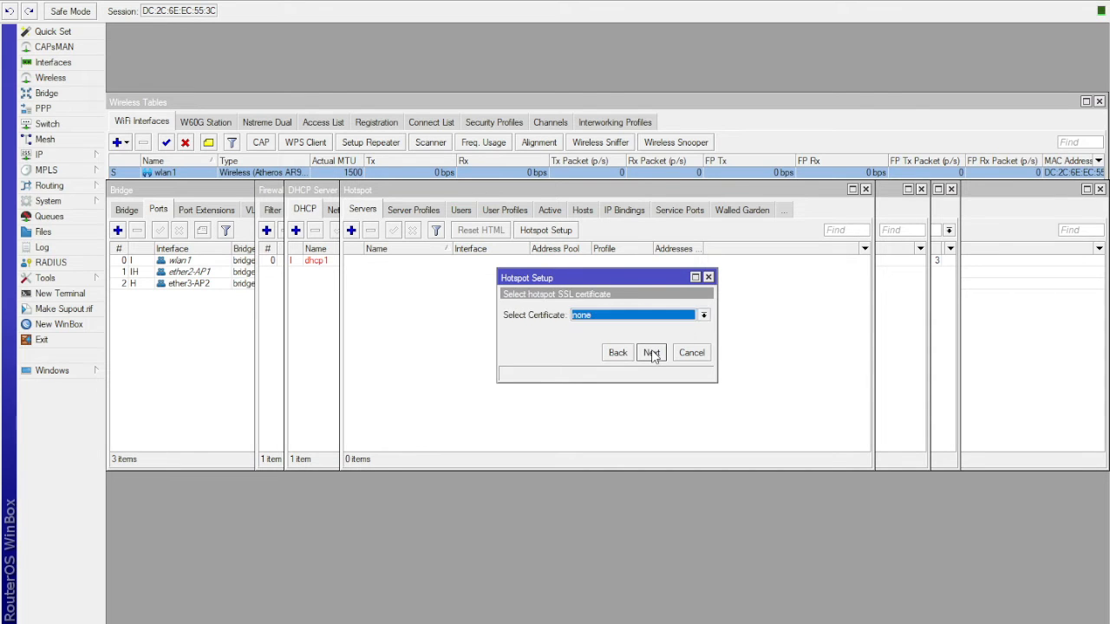
{"action": "left_click", "coordinate": [651, 353]}
{"action": "left_click", "coordinate": [652, 353]}
{"action": "left_click", "coordinate": [651, 353]}
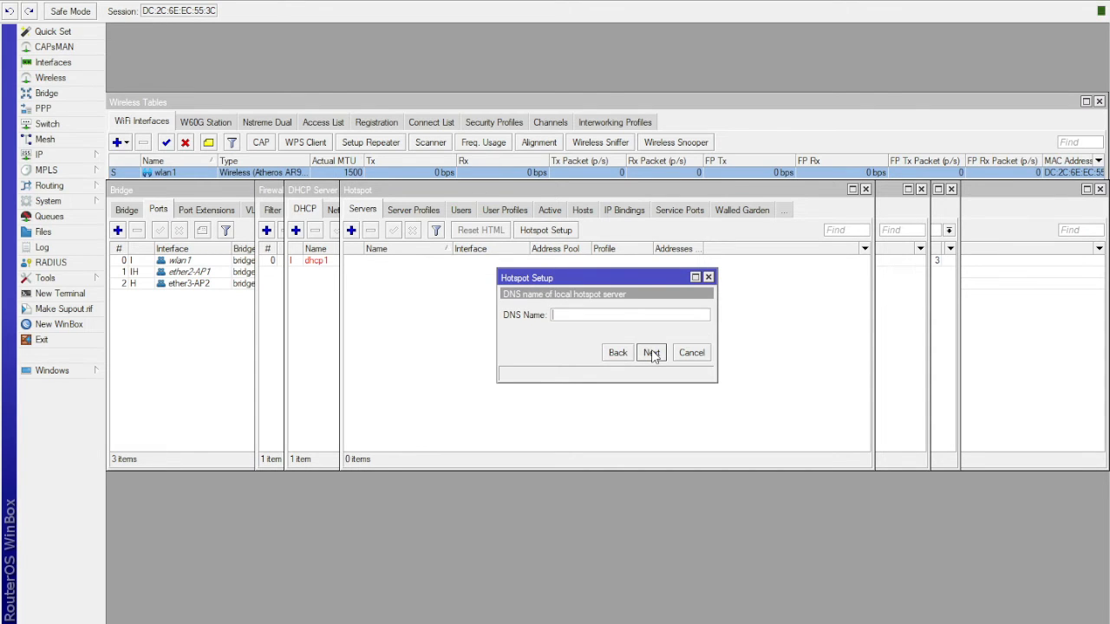
{"action": "left_click", "coordinate": [651, 353]}
{"action": "left_click", "coordinate": [652, 353]}
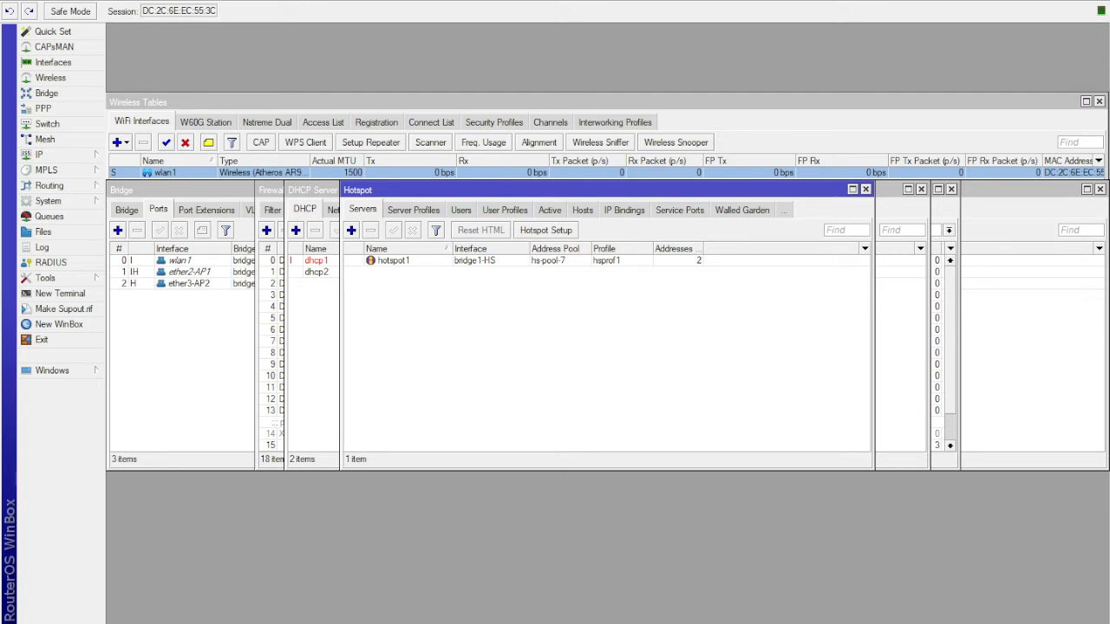
- Set the rate limit of the default hotspot user profile to 3M/3M
{"action": "left_click", "coordinate": [506, 209]}
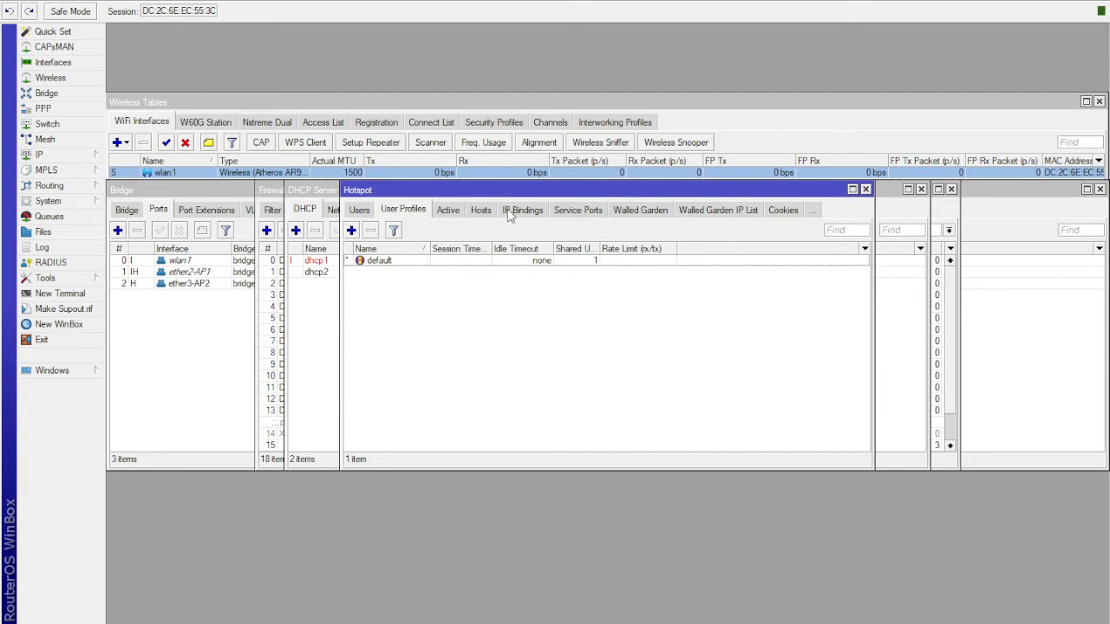
{"action": "left_click", "coordinate": [409, 262]}
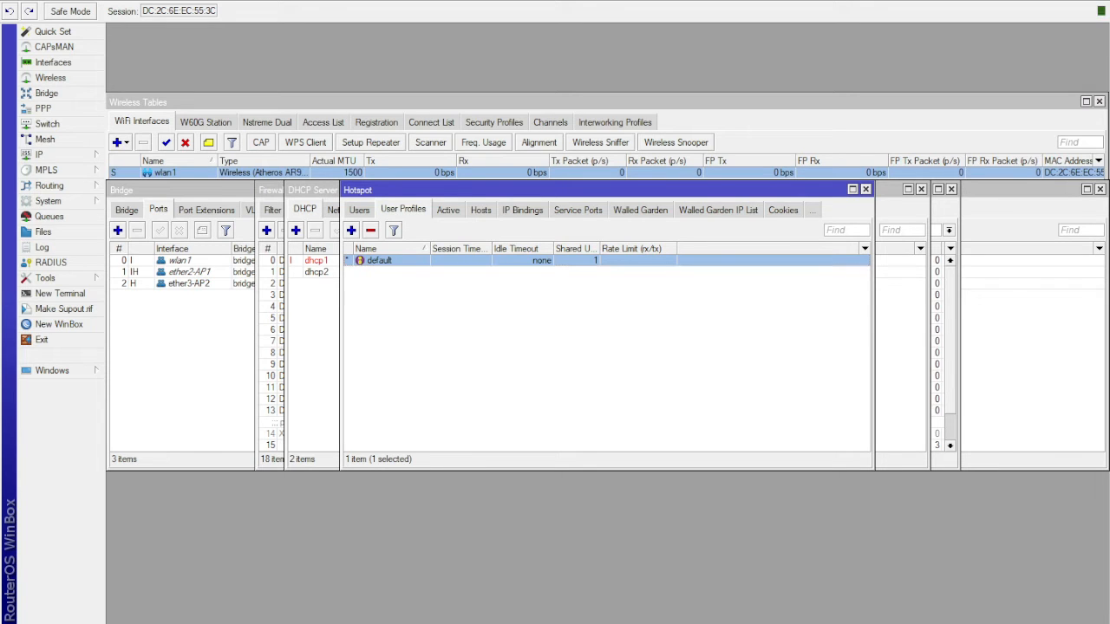
{"action": "double_click", "coordinate": [425, 262]}
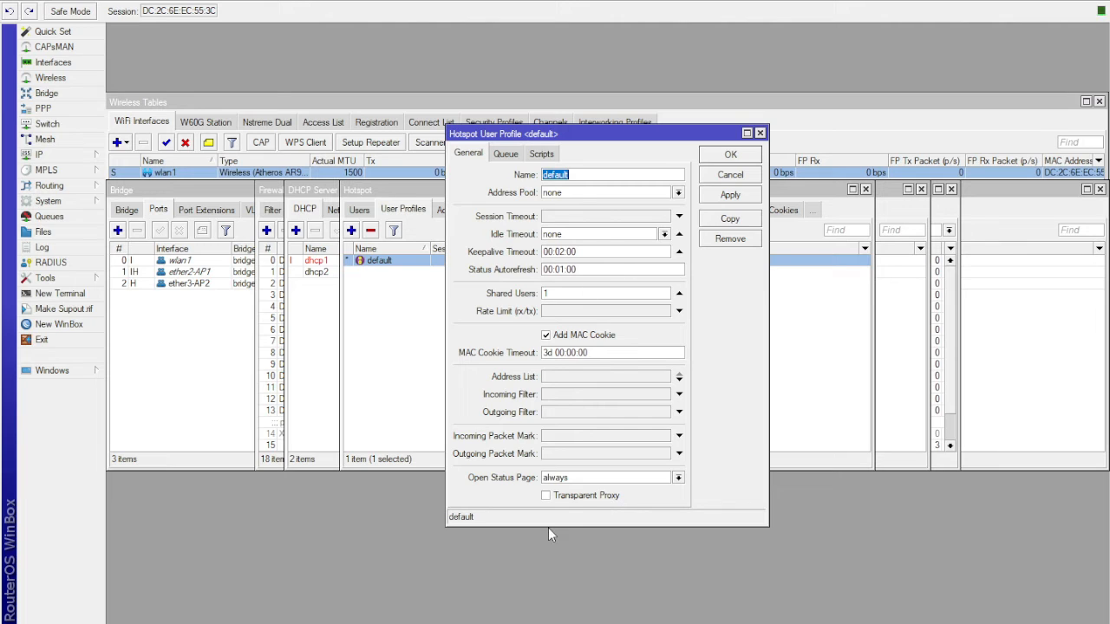
{"action": "left_click", "coordinate": [590, 176]}
{"action": "left_click", "coordinate": [568, 311]}
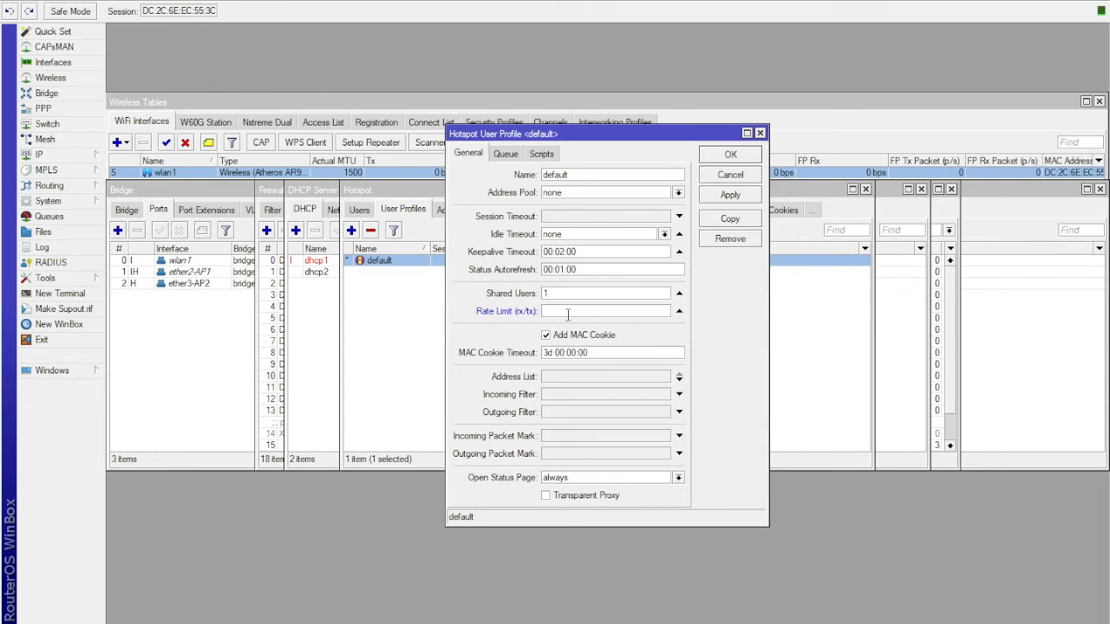
{"action": "type", "text": "3M/3"}
{"action": "type", "text": "M"}
- Paste the prepared login script into the default user profile's On Login script
{"action": "key", "text": "alt+Tab"}
{"action": "left_click", "coordinate": [542, 154]}
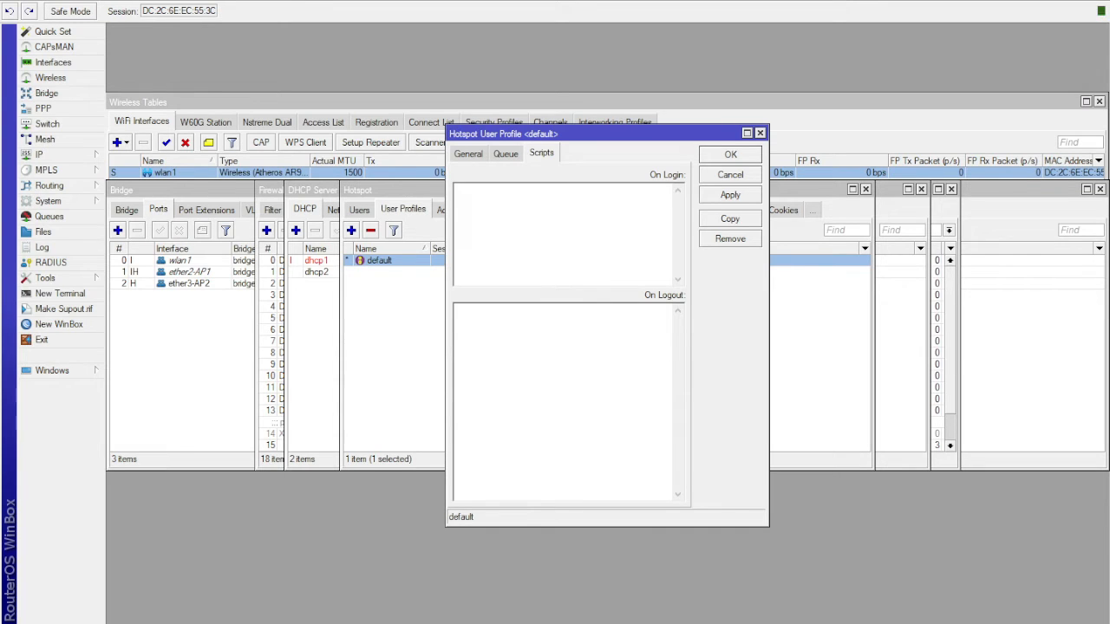
{"action": "left_click", "coordinate": [521, 214]}
{"action": "key", "text": "ctrl+v"}
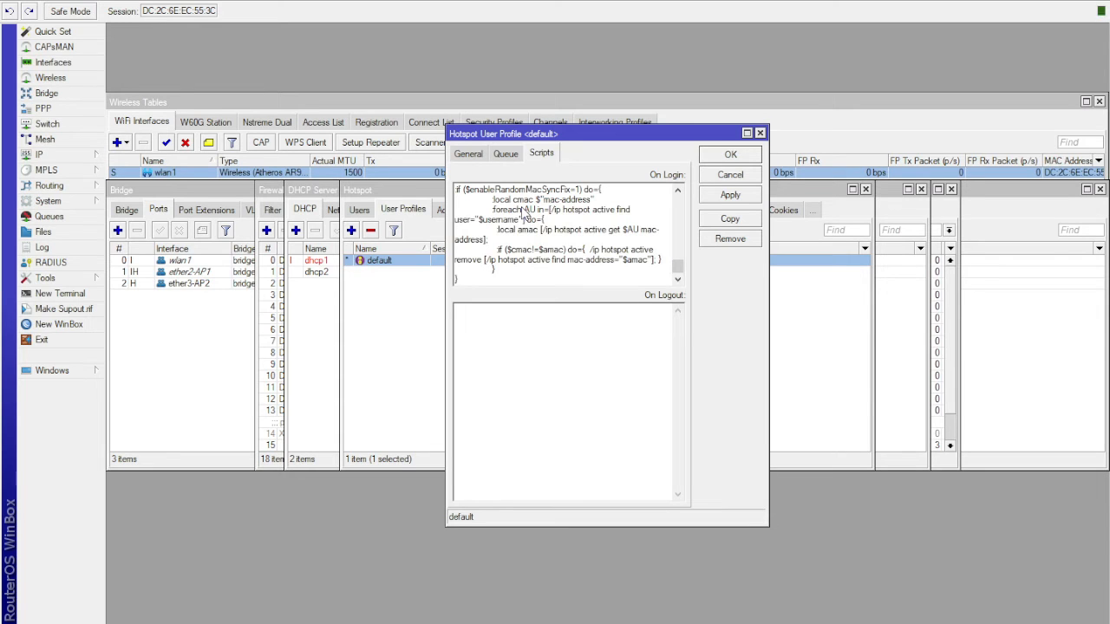
{"action": "left_click", "coordinate": [487, 368]}
{"action": "key", "text": "ctrl+a"}
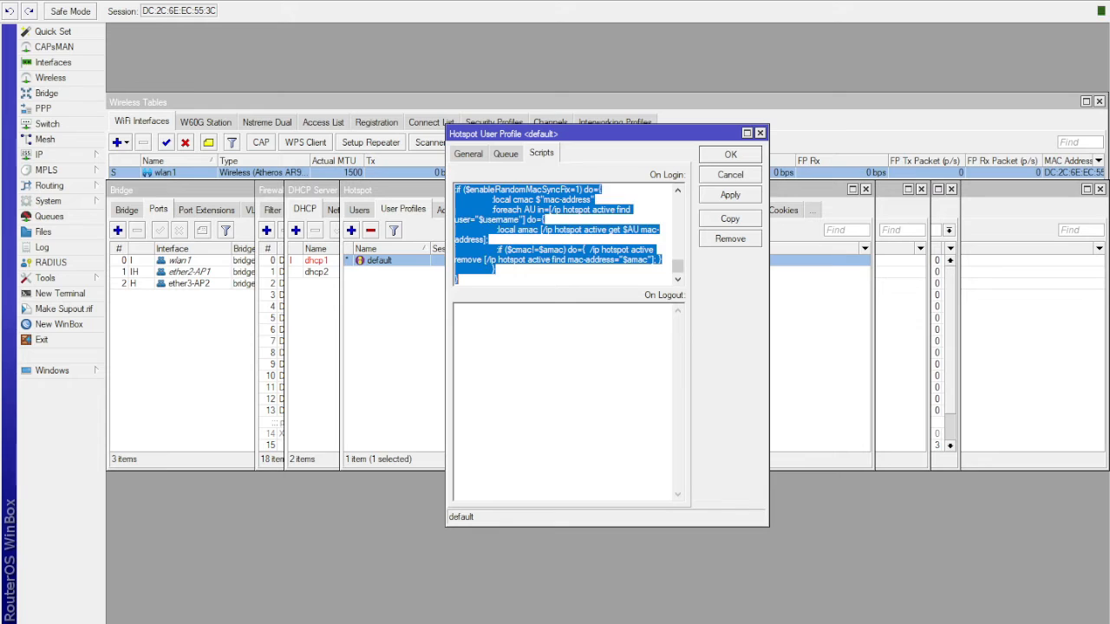
{"action": "key", "text": "ctrl+v"}
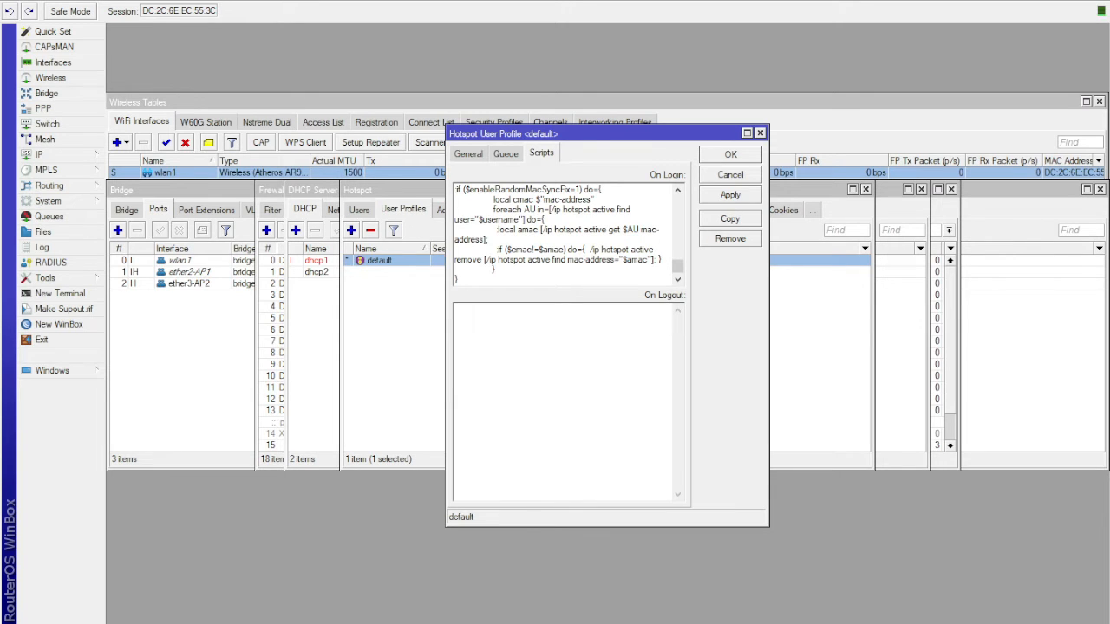
- Paste the prepared logout script into the default user profile's On Logout script and save the profile
{"action": "key", "text": "alt+Tab"}
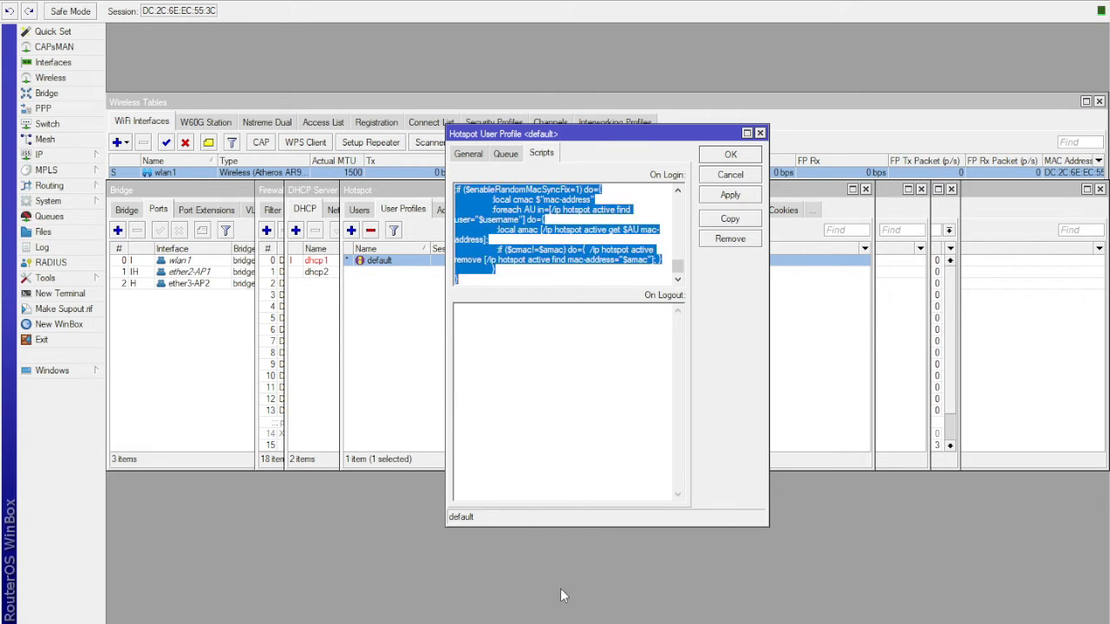
{"action": "left_click", "coordinate": [548, 369]}
{"action": "key", "text": "ctrl+v"}
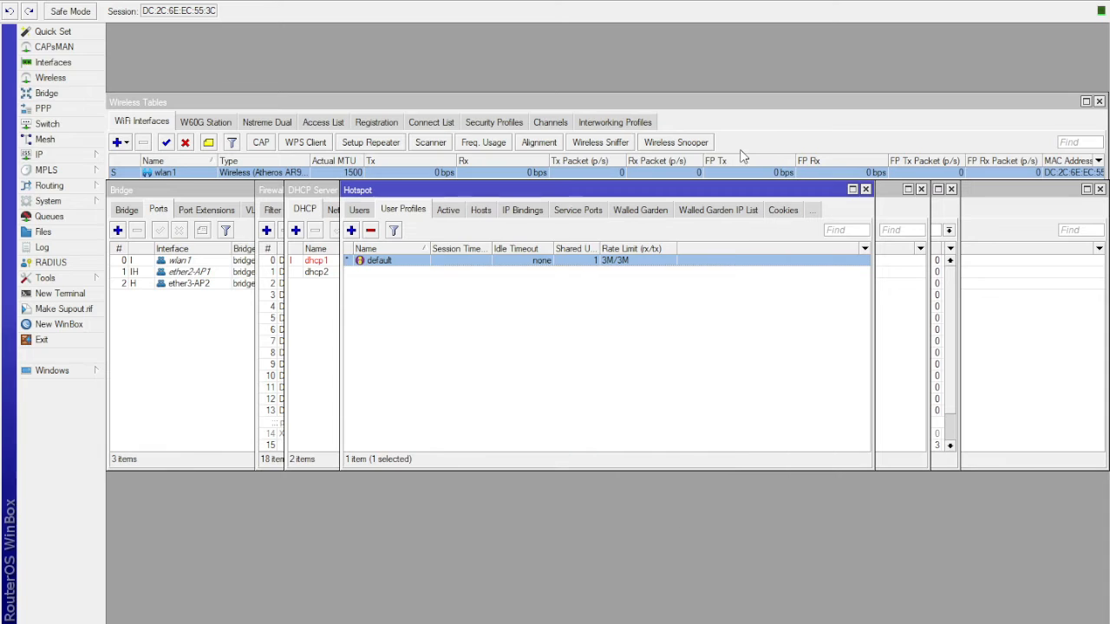
{"action": "left_click", "coordinate": [736, 153]}
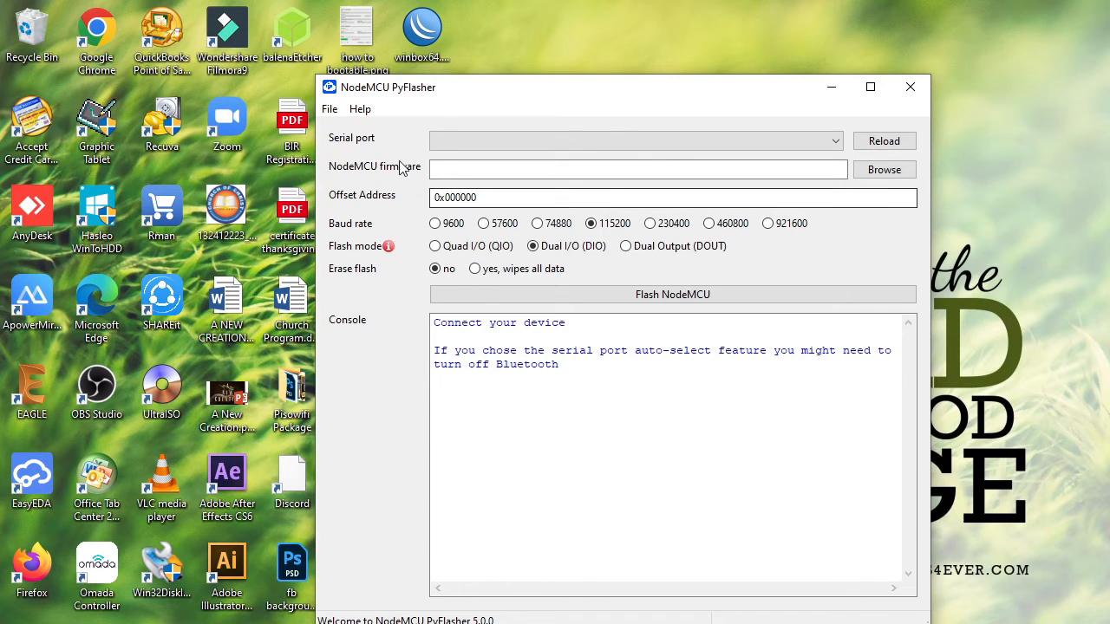
- Reload the list of serial ports and select COM6 as the NodeMCU's serial port
{"action": "left_click", "coordinate": [837, 141]}
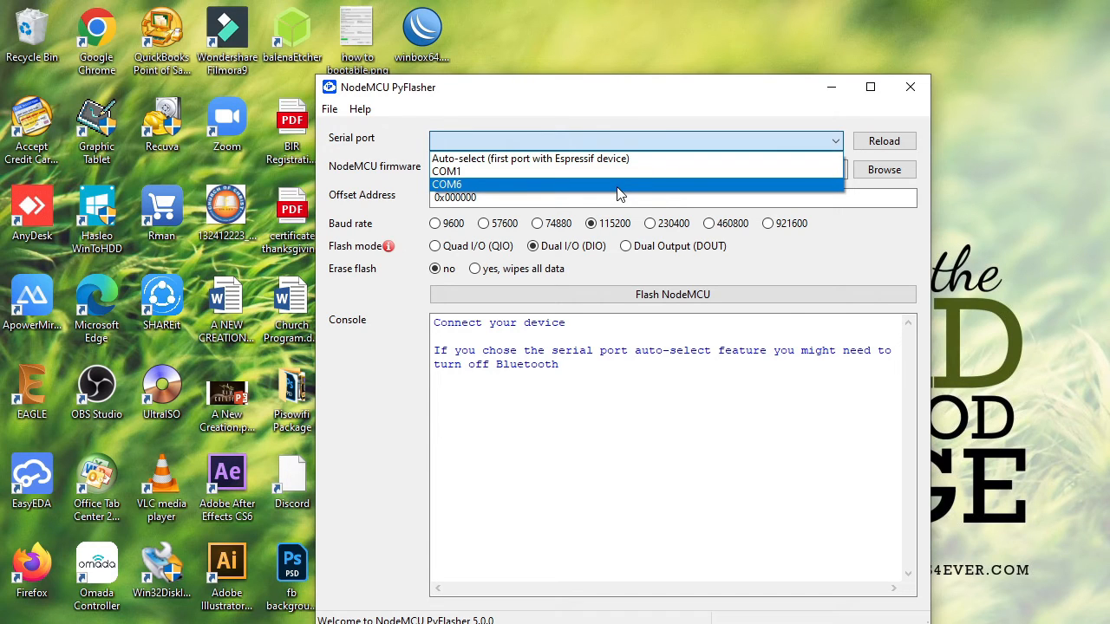
{"action": "left_click", "coordinate": [838, 136]}
{"action": "left_click", "coordinate": [883, 138]}
{"action": "left_click", "coordinate": [835, 140]}
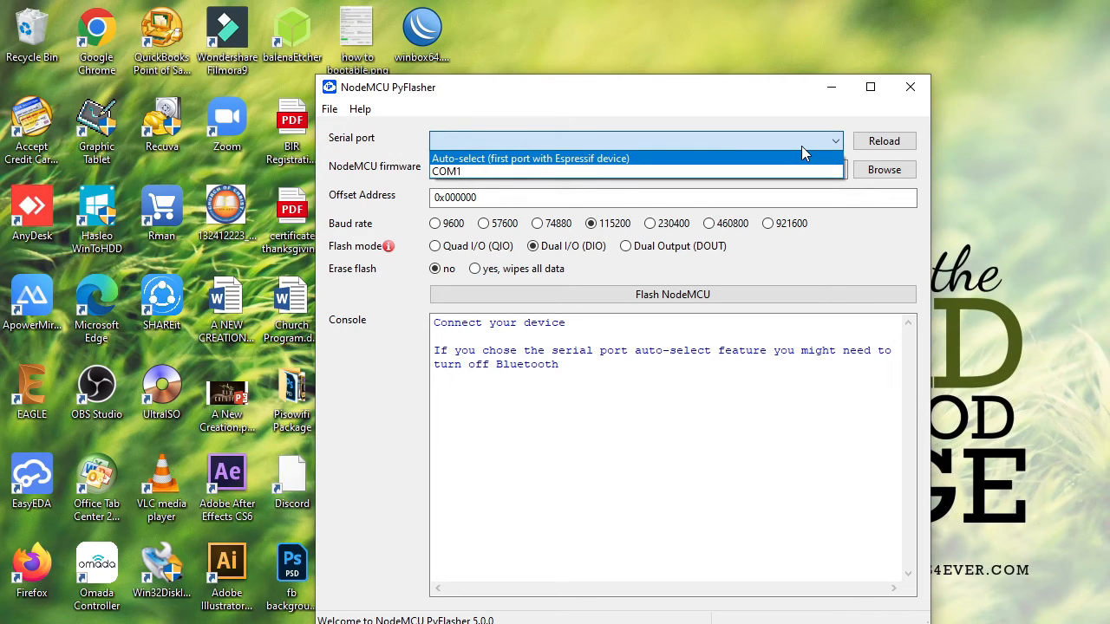
{"action": "left_click", "coordinate": [874, 145]}
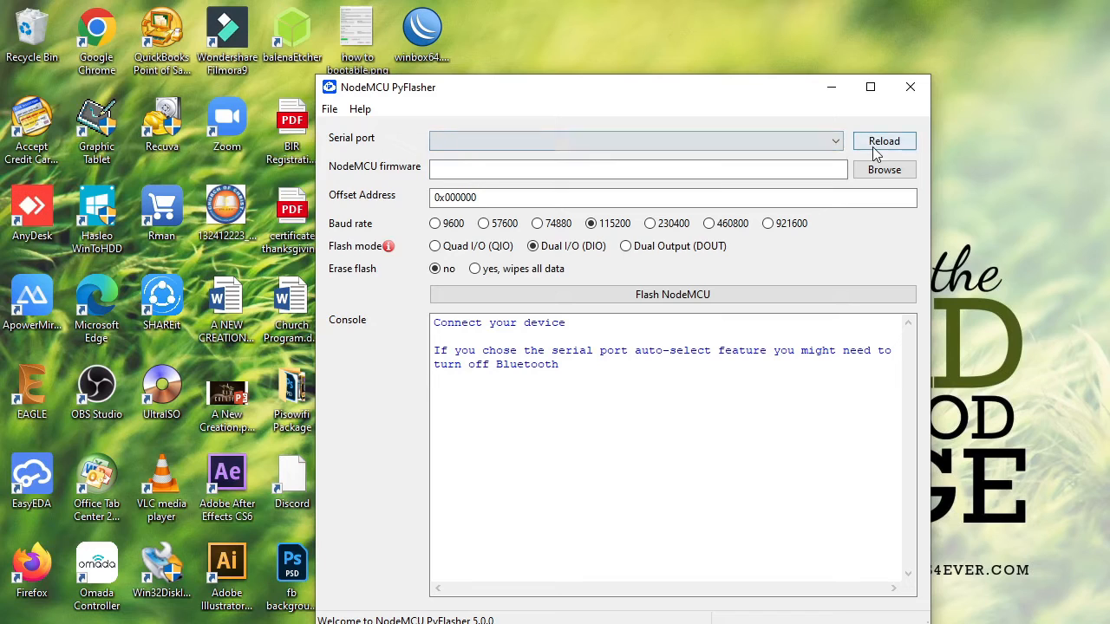
{"action": "left_click", "coordinate": [837, 139]}
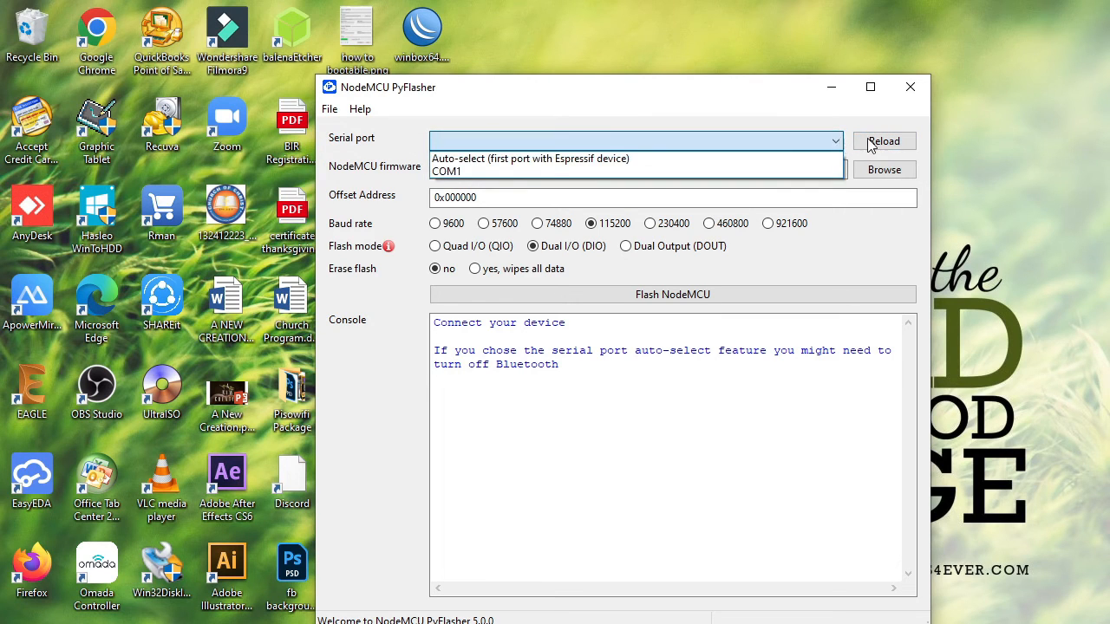
{"action": "left_click", "coordinate": [874, 144]}
{"action": "left_click", "coordinate": [835, 141]}
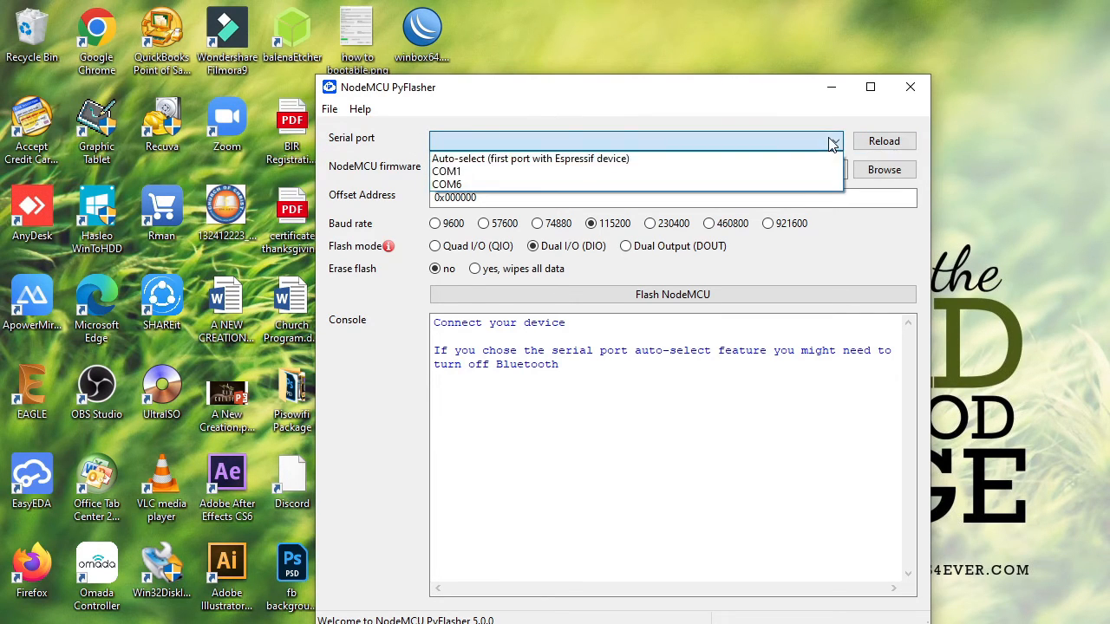
{"action": "left_click", "coordinate": [623, 185]}
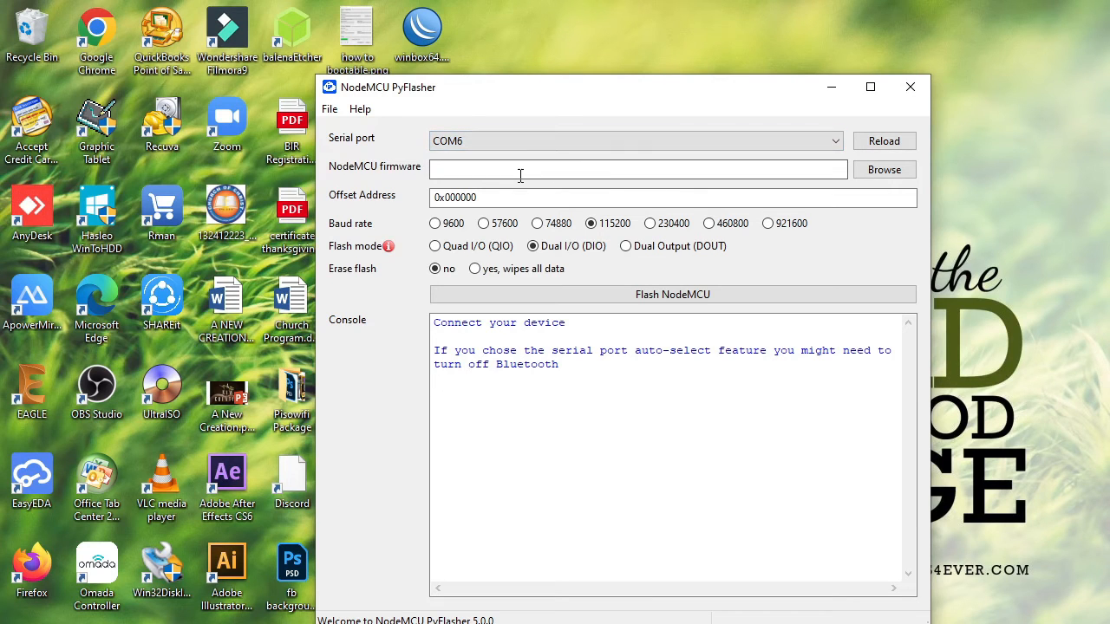
- Flash JuanFi-FlashFile1.bin from the ES8622 folder to the NodeMCU, wiping all data, and enlarge the flasher window
{"action": "left_click", "coordinate": [889, 176]}
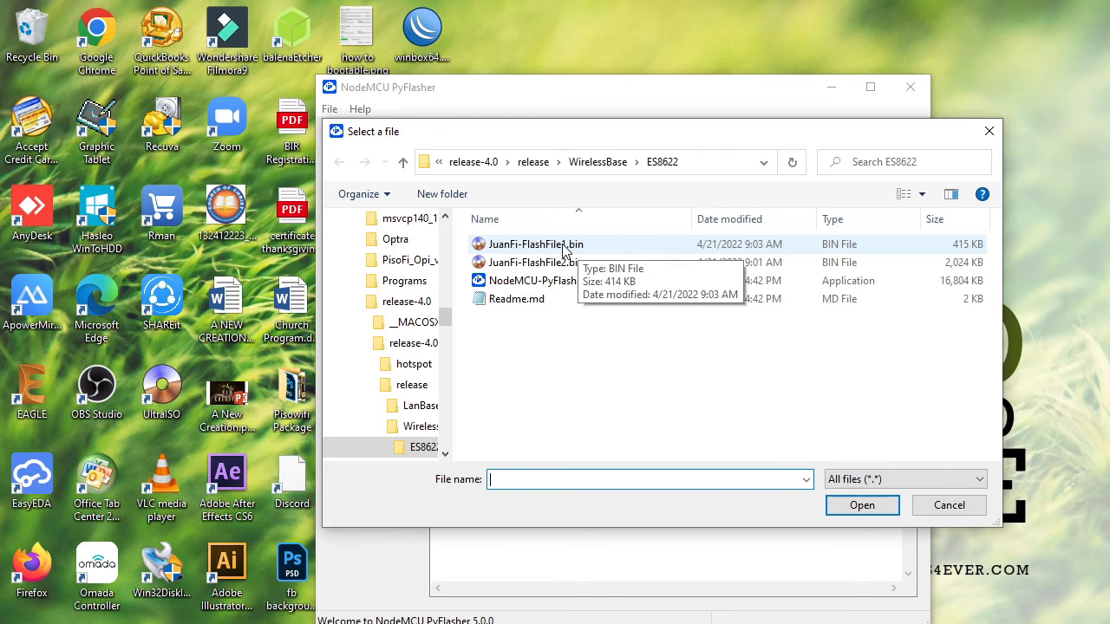
{"action": "left_click", "coordinate": [563, 246]}
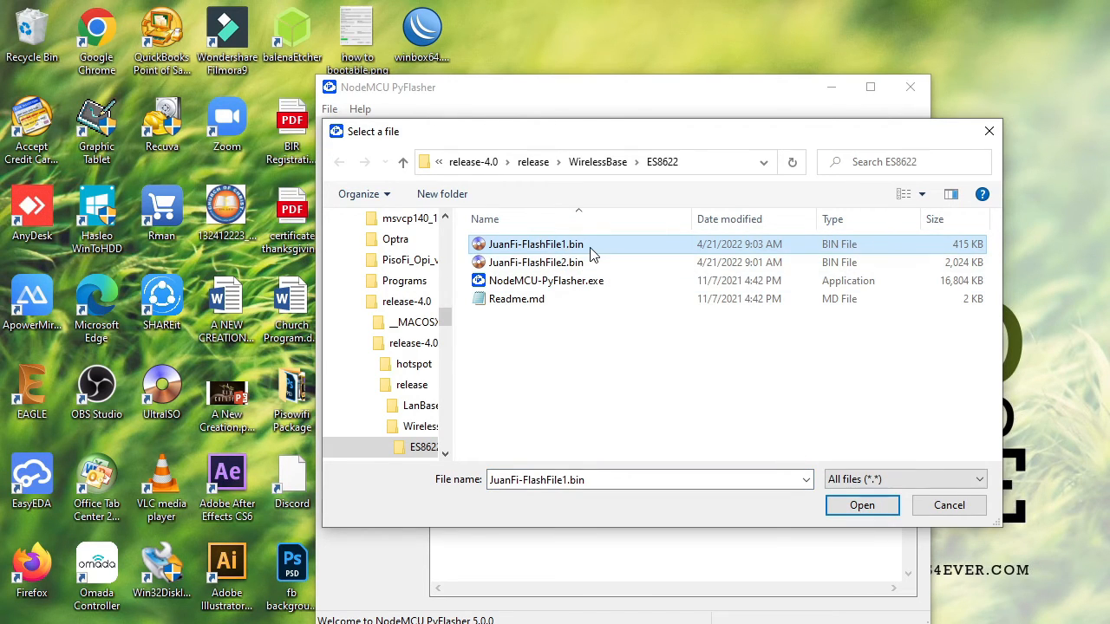
{"action": "double_click", "coordinate": [592, 252]}
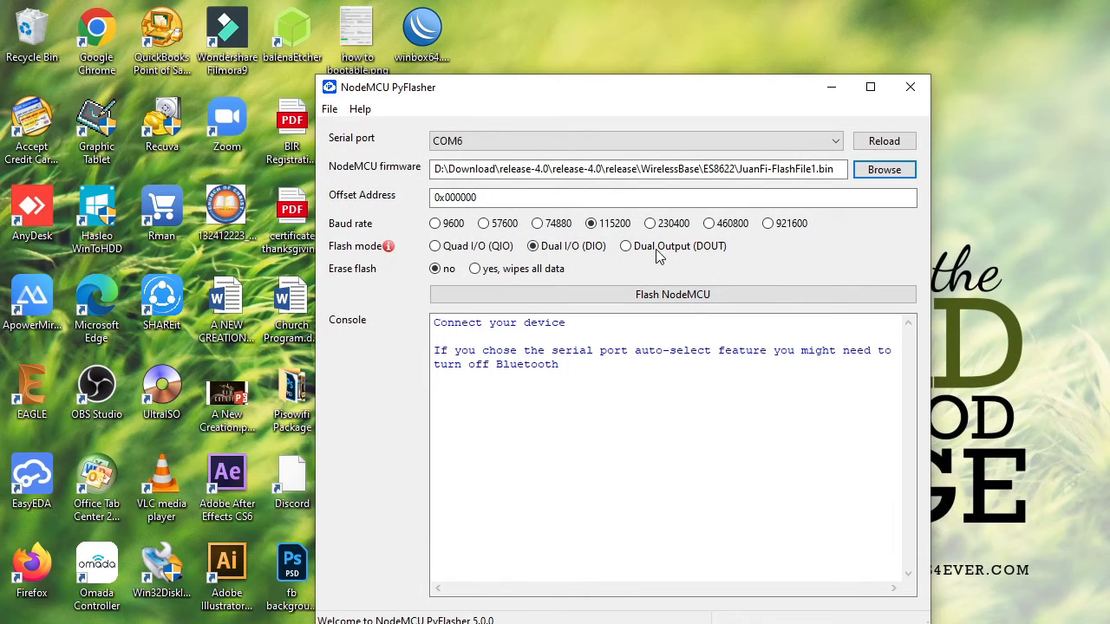
{"action": "left_click", "coordinate": [476, 270]}
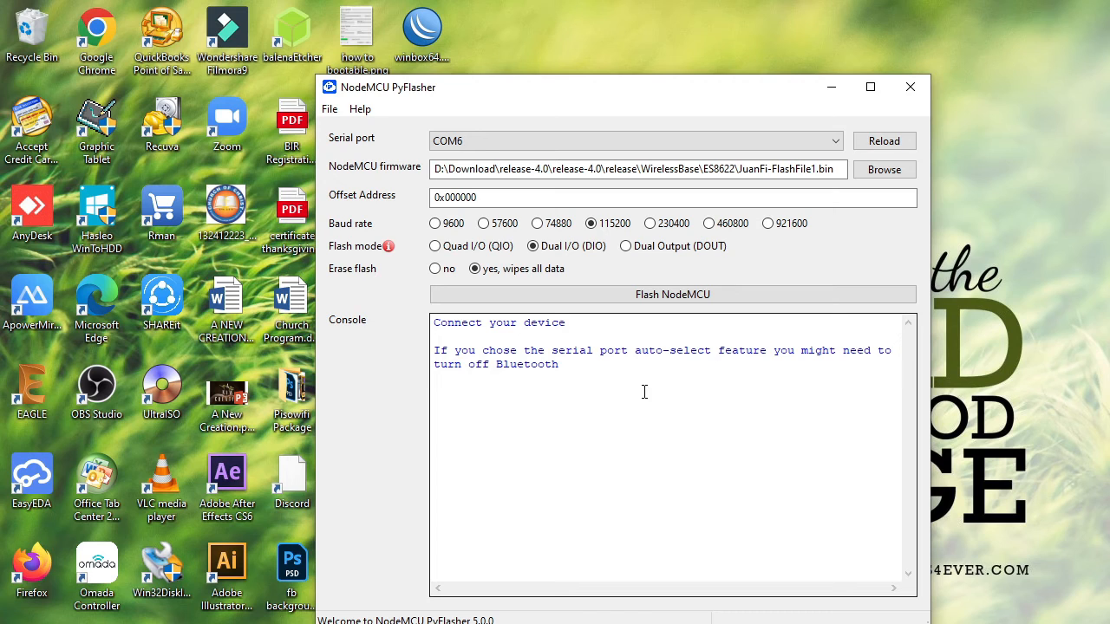
{"action": "left_click", "coordinate": [667, 298]}
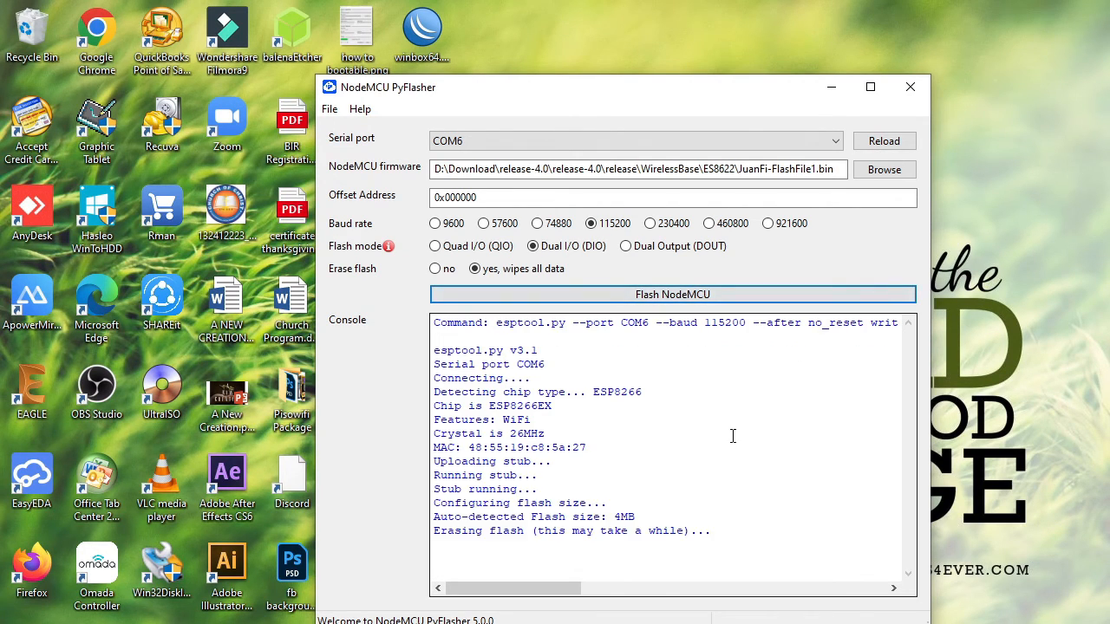
{"action": "left_click_drag", "start_coordinate": [930, 623], "coordinate": [1102, 623]}
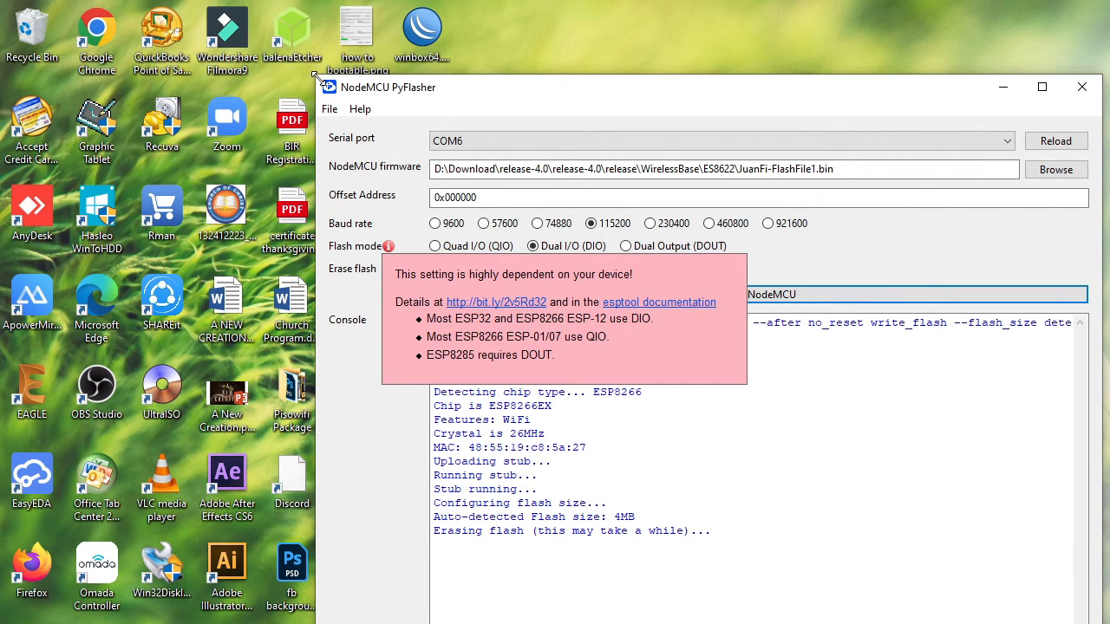
{"action": "left_click_drag", "start_coordinate": [314, 76], "coordinate": [173, 31]}
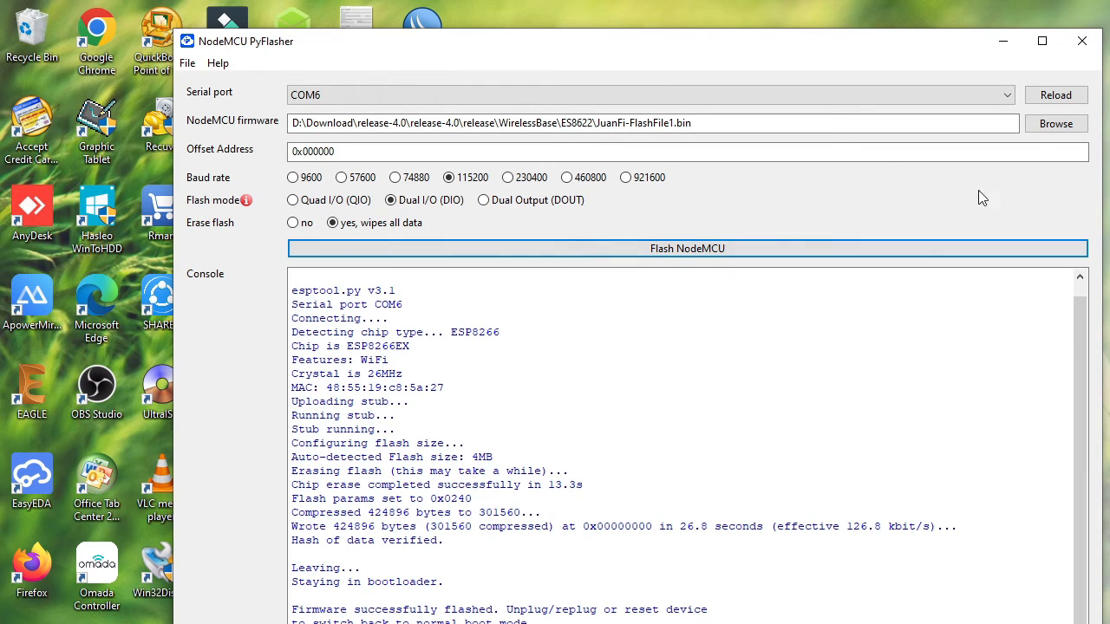
- Flash JuanFi-FlashFile2.bin to the NodeMCU at offset address 0x200000 with erase flash set to no
{"action": "left_click", "coordinate": [1058, 124]}
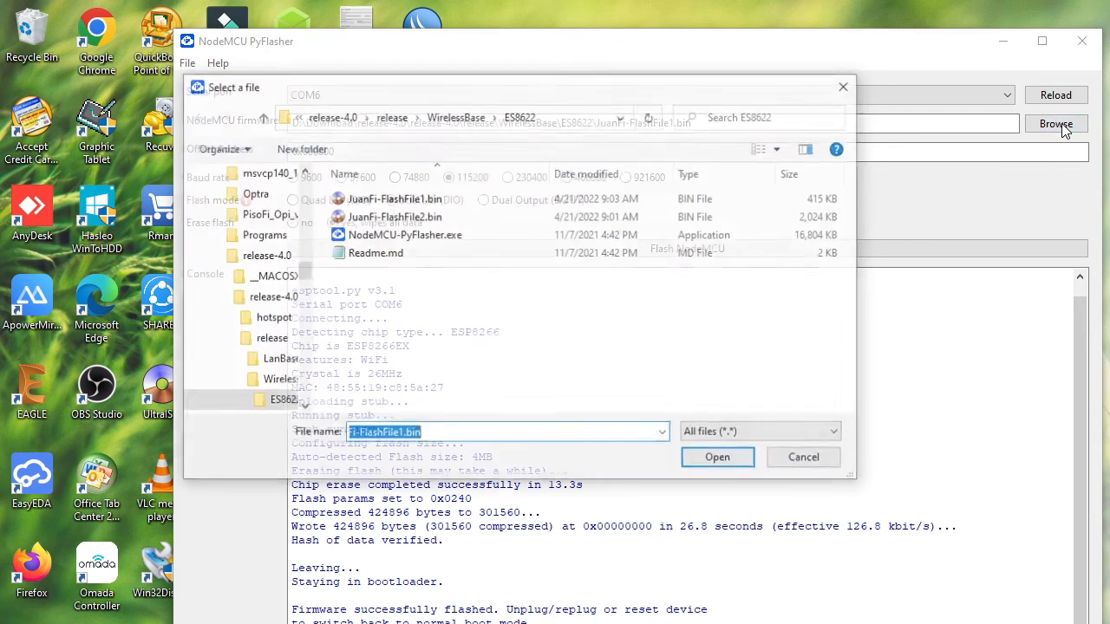
{"action": "double_click", "coordinate": [408, 219]}
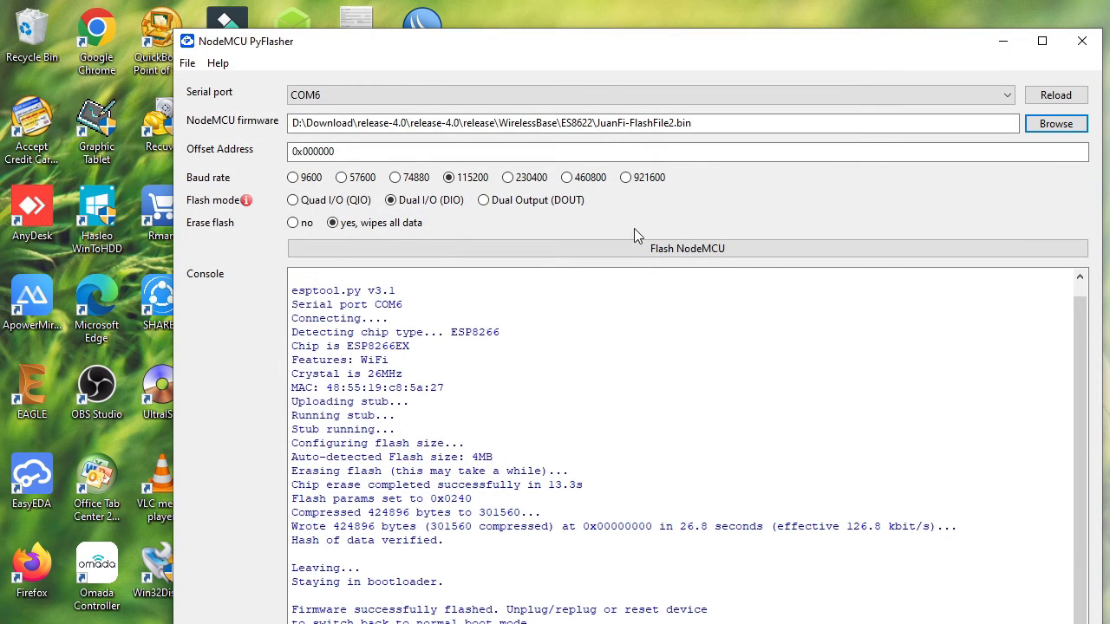
{"action": "left_click", "coordinate": [351, 149]}
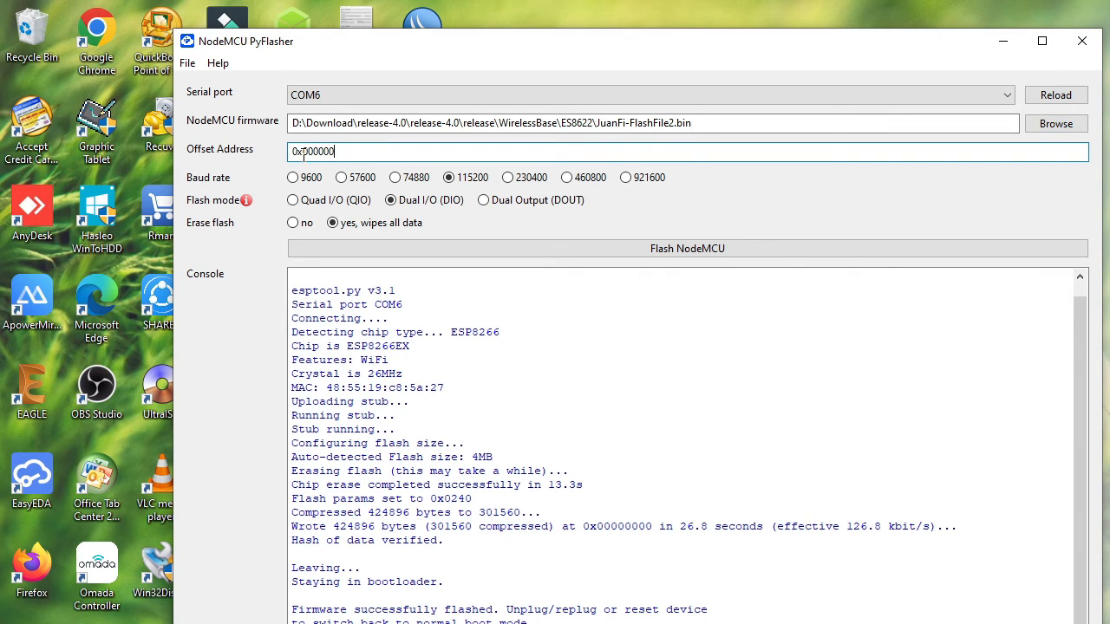
{"action": "key", "text": "Left"}
{"action": "key", "text": "Left"}
{"action": "key", "text": "Left"}
{"action": "key", "text": "Left"}
{"action": "key", "text": "Left"}
{"action": "key", "text": "BackSpace"}
{"action": "type", "text": "2"}
{"action": "left_click", "coordinate": [294, 223]}
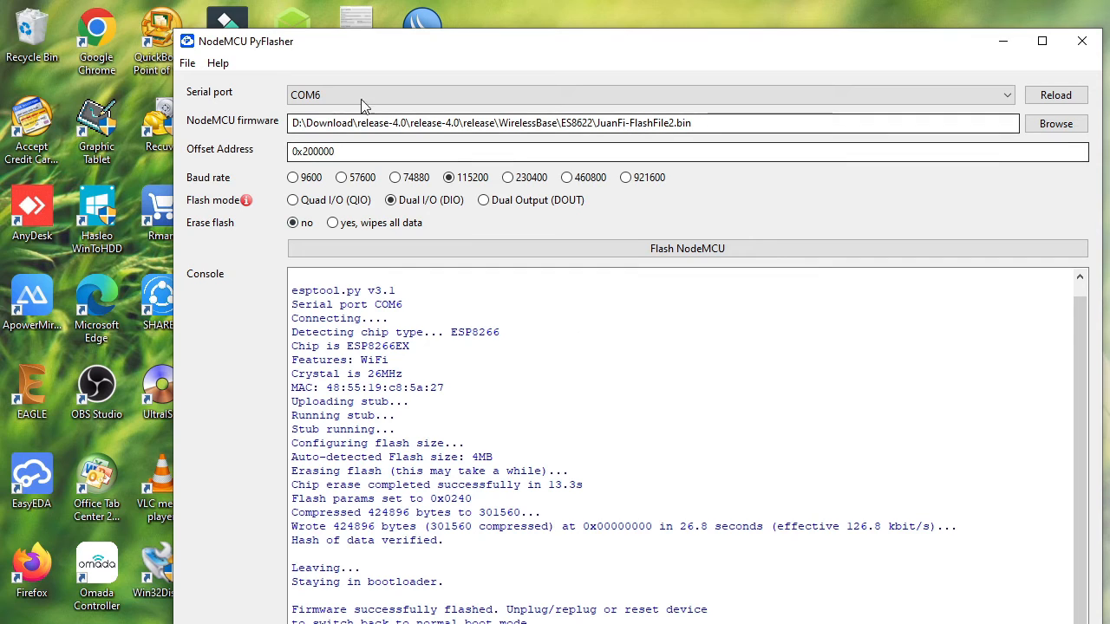
{"action": "left_click", "coordinate": [703, 252]}
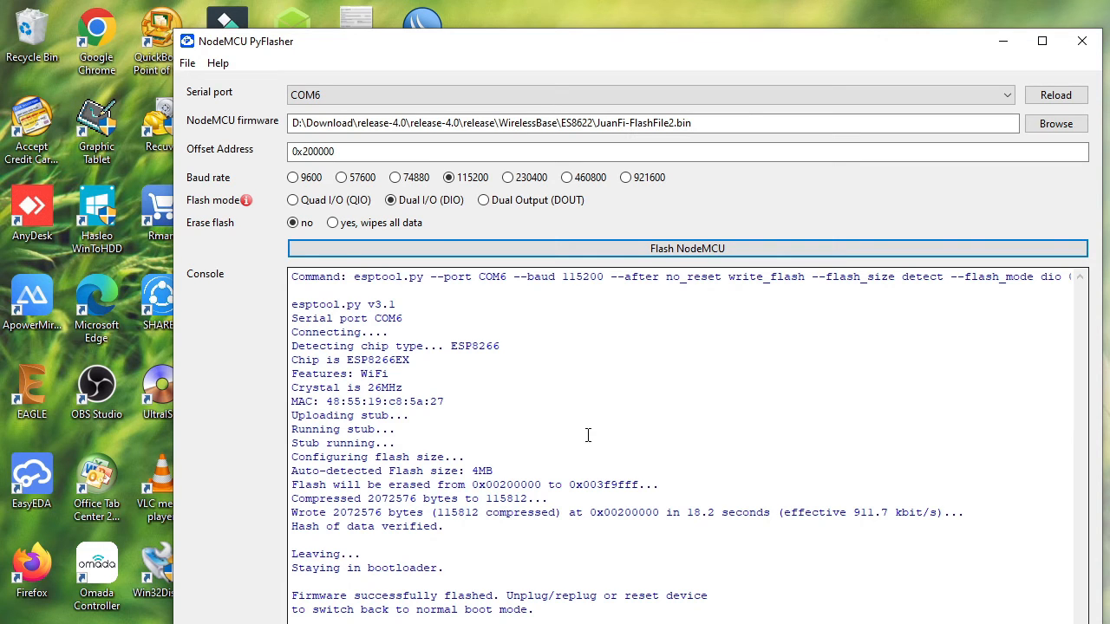
- Switch to WinBox and close the Hotspot, DHCP, Firewall, Bridge, Wireless Tables and Interface List windows
{"action": "left_click", "coordinate": [533, 623]}
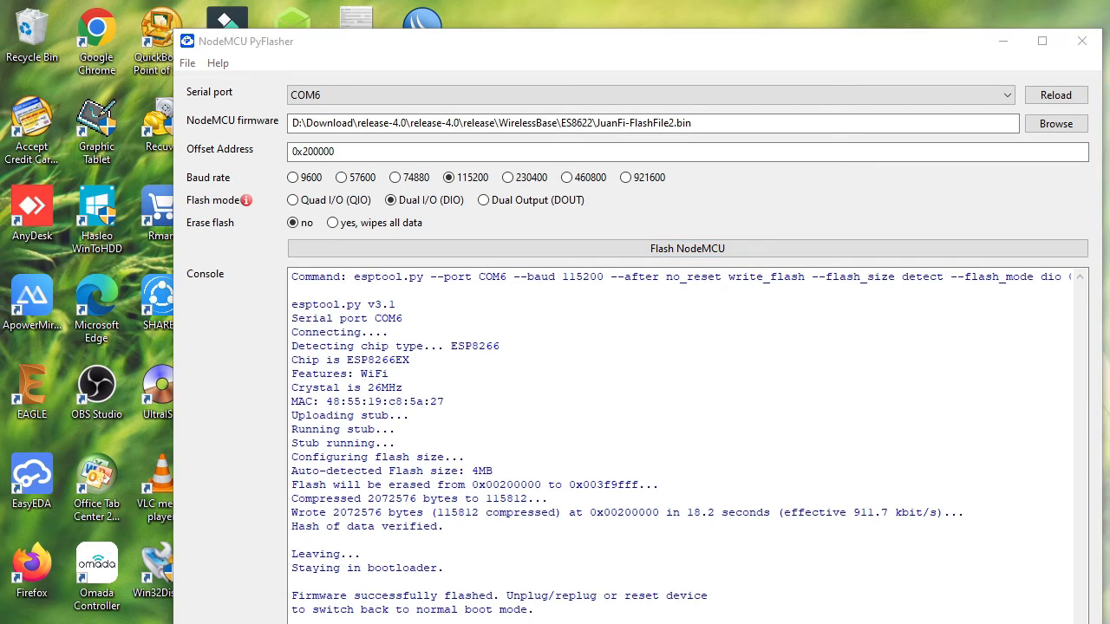
{"action": "left_click", "coordinate": [705, 620]}
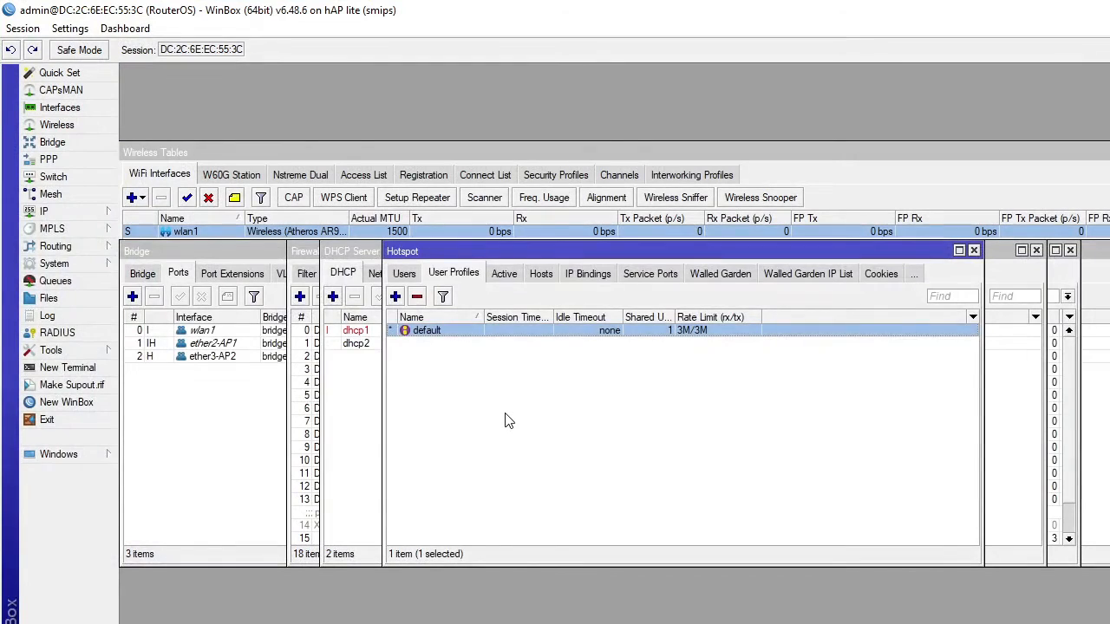
{"action": "left_click", "coordinate": [974, 251]}
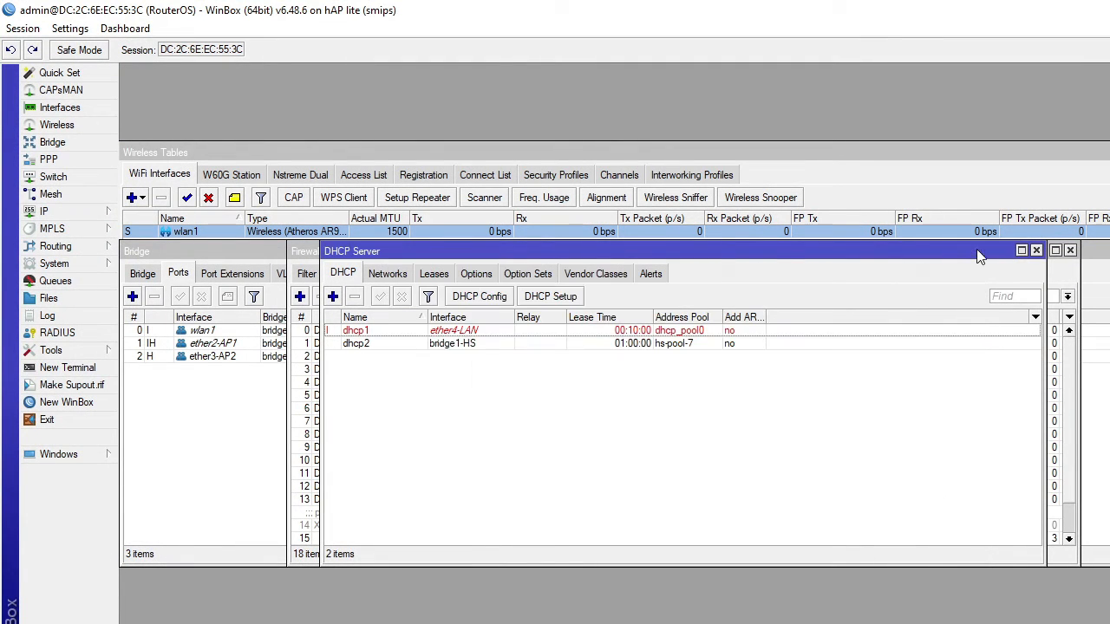
{"action": "left_click", "coordinate": [1036, 251]}
{"action": "left_click", "coordinate": [1071, 250]}
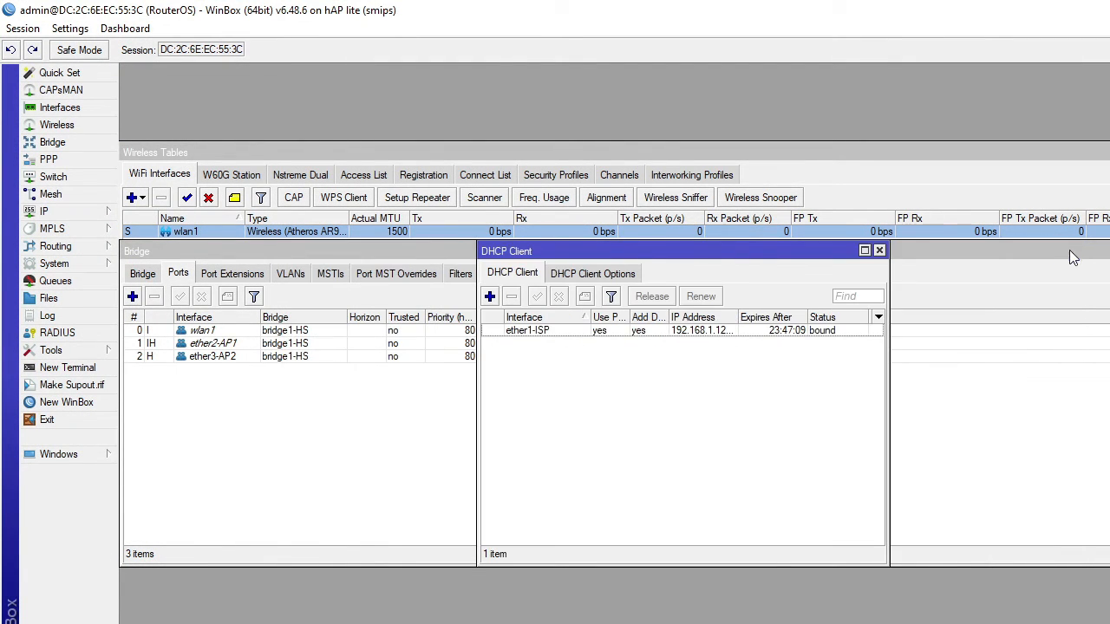
{"action": "left_click", "coordinate": [879, 251]}
{"action": "left_click", "coordinate": [817, 263]}
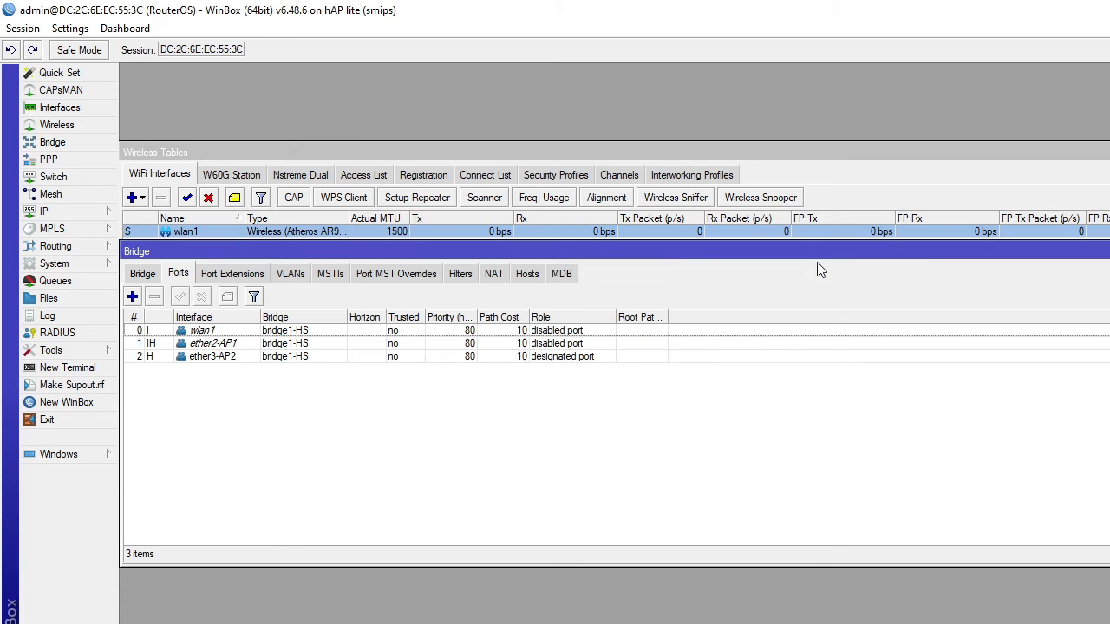
{"action": "left_click", "coordinate": [1109, 251]}
{"action": "left_click", "coordinate": [1108, 153]}
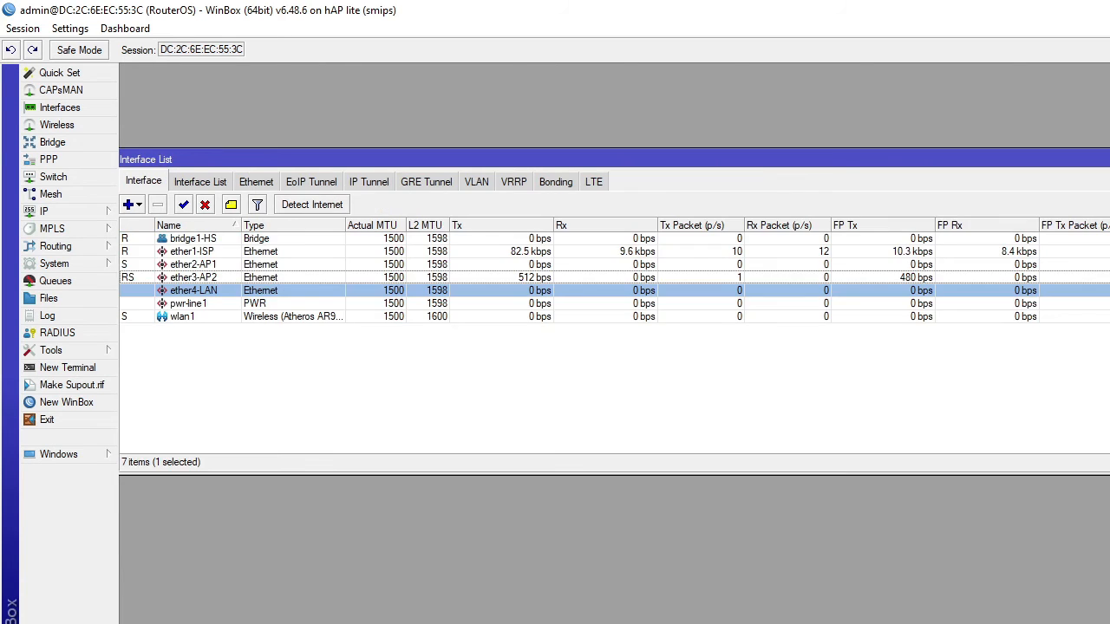
{"action": "left_click", "coordinate": [1108, 160]}
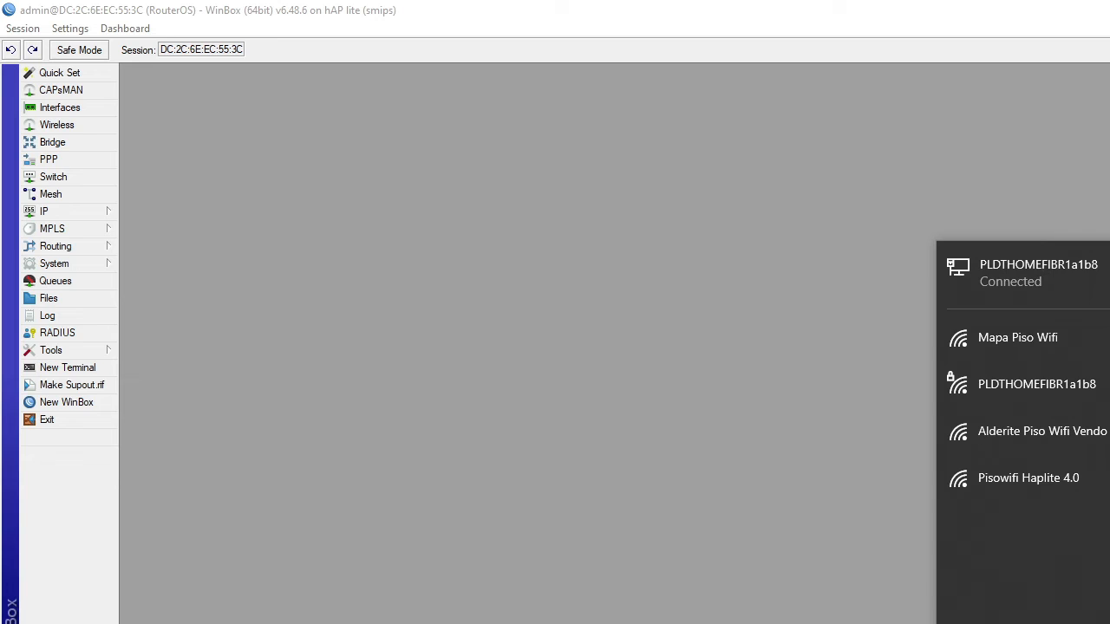
- Connect the computer to the open JuanFi Setup Wi-Fi network and load 172.217.28.1/login in the browser
{"action": "key", "text": "Escape"}
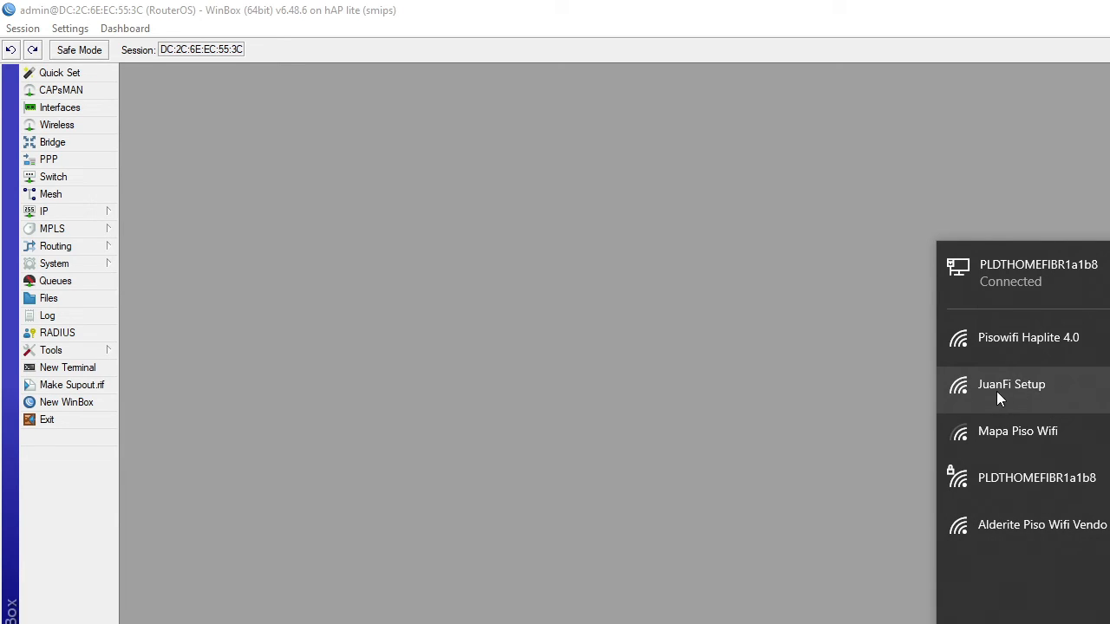
{"action": "left_click", "coordinate": [1056, 398]}
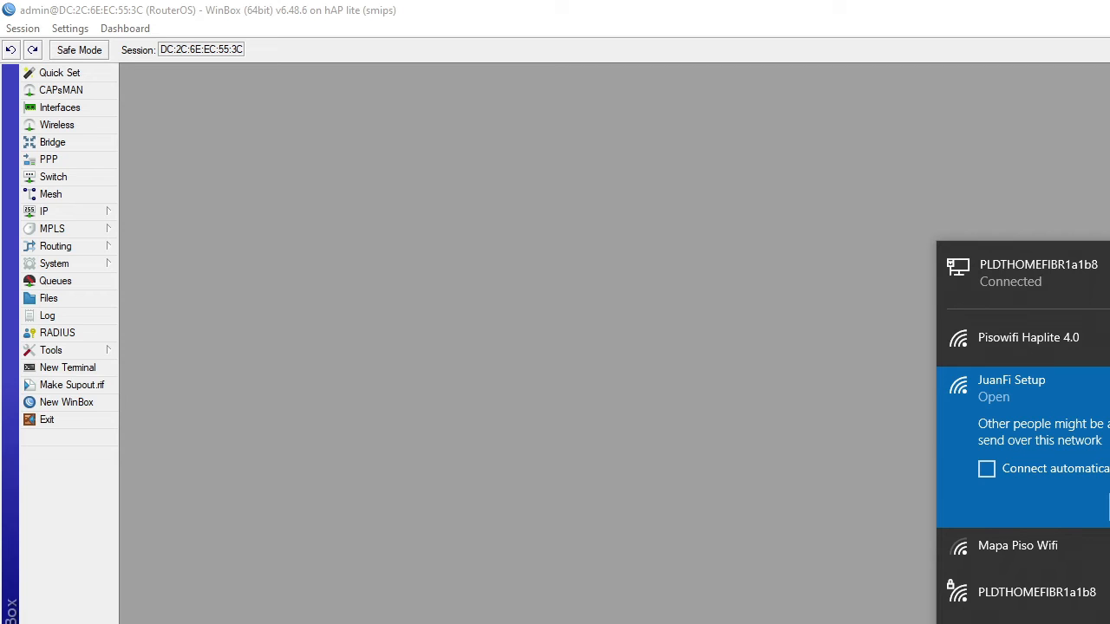
{"action": "left_click", "coordinate": [1109, 507]}
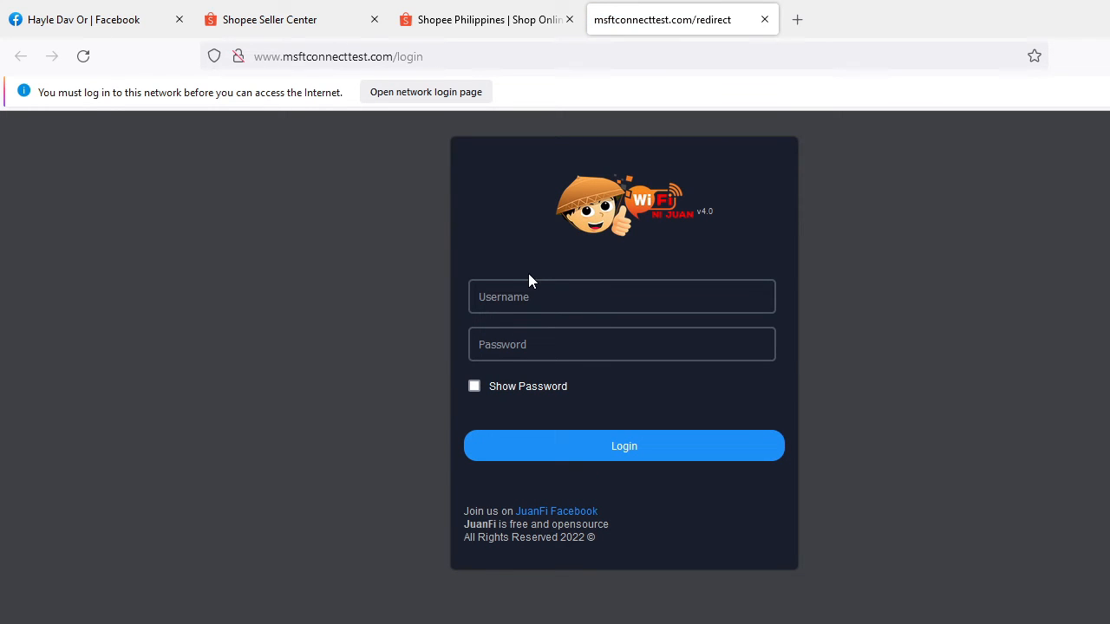
{"action": "left_click", "coordinate": [439, 55]}
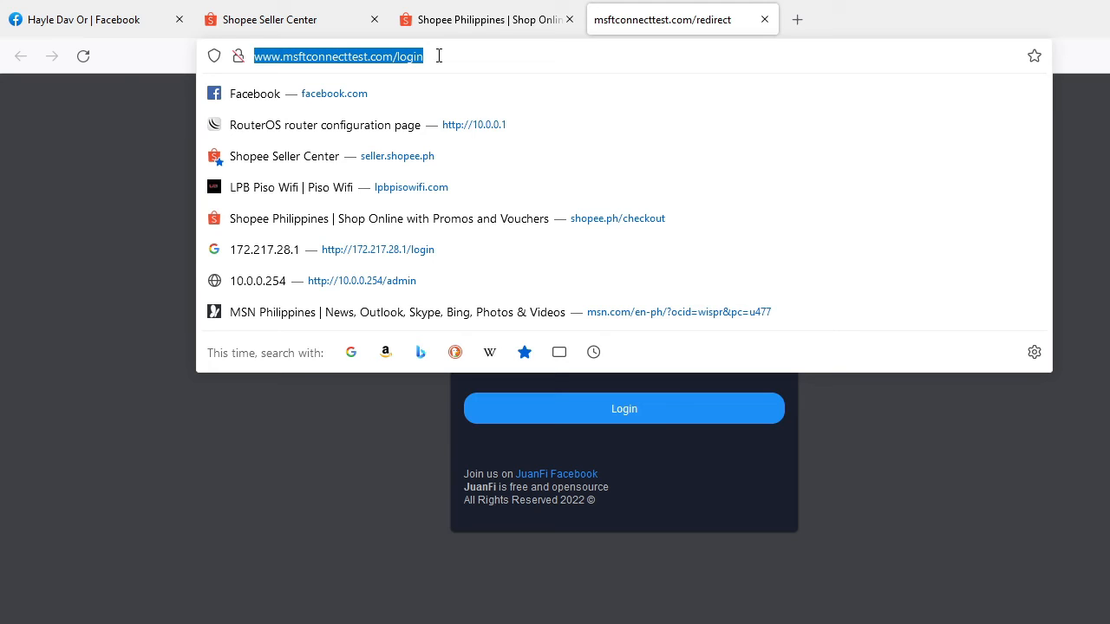
{"action": "left_click", "coordinate": [407, 254]}
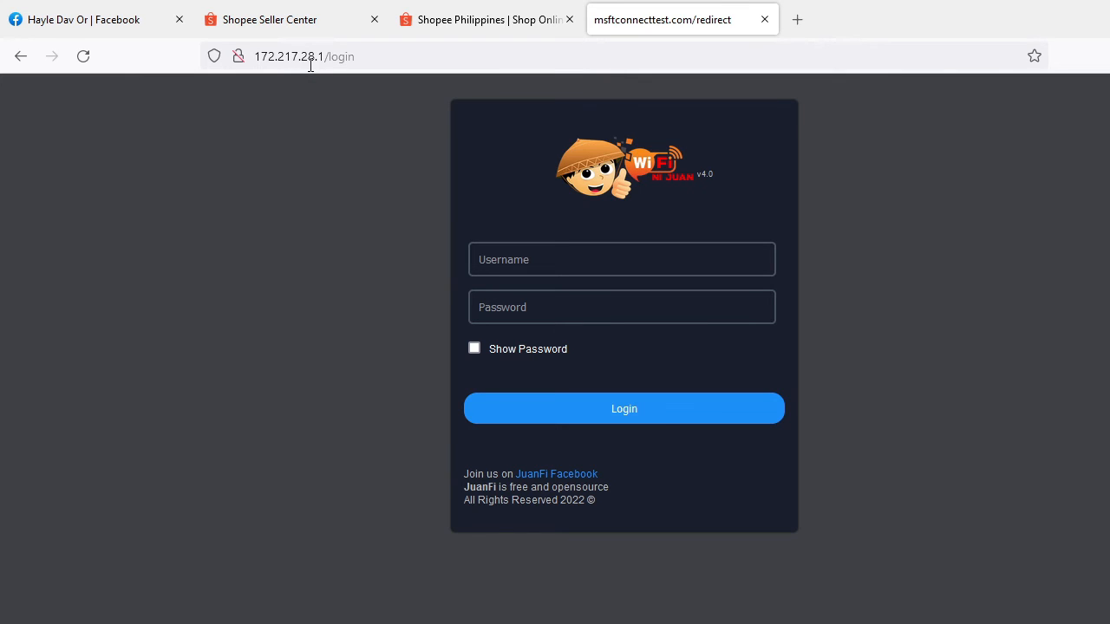
- Log in to the JuanFi admin console as admin with the account password, and open the System Configuration page
{"action": "left_click", "coordinate": [553, 260]}
{"action": "type", "text": "admin"}
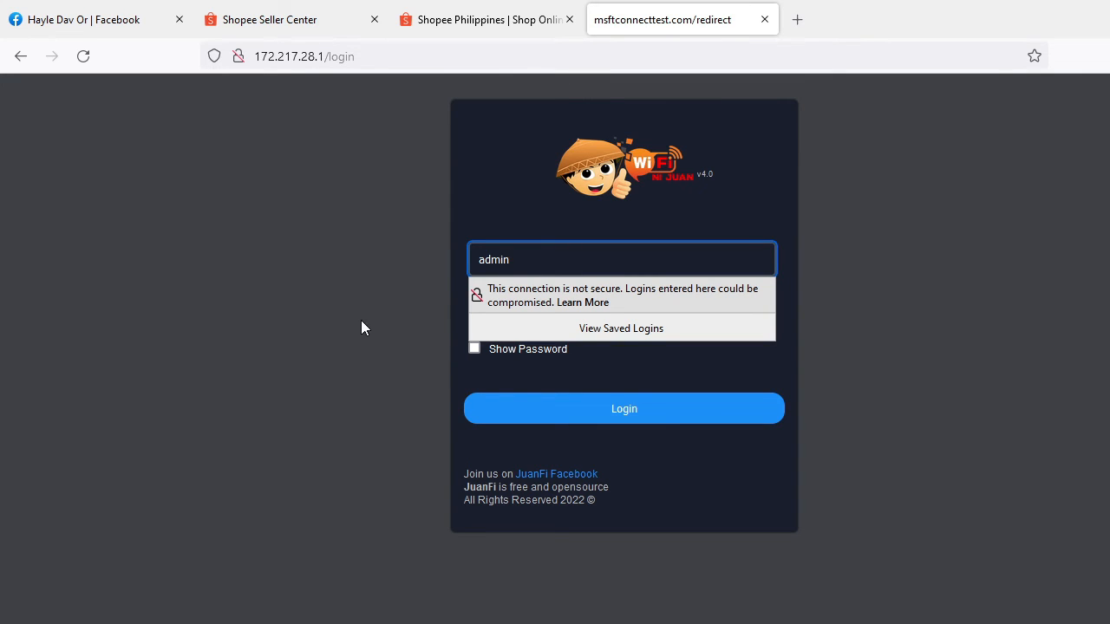
{"action": "left_click", "coordinate": [497, 307]}
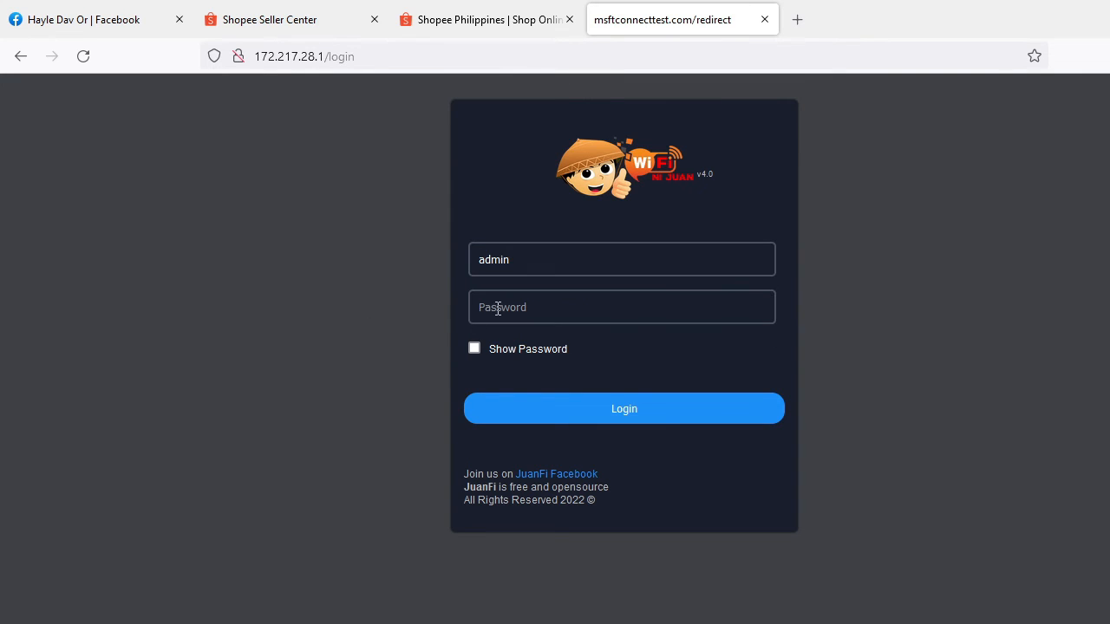
{"action": "type", "text": "admin"}
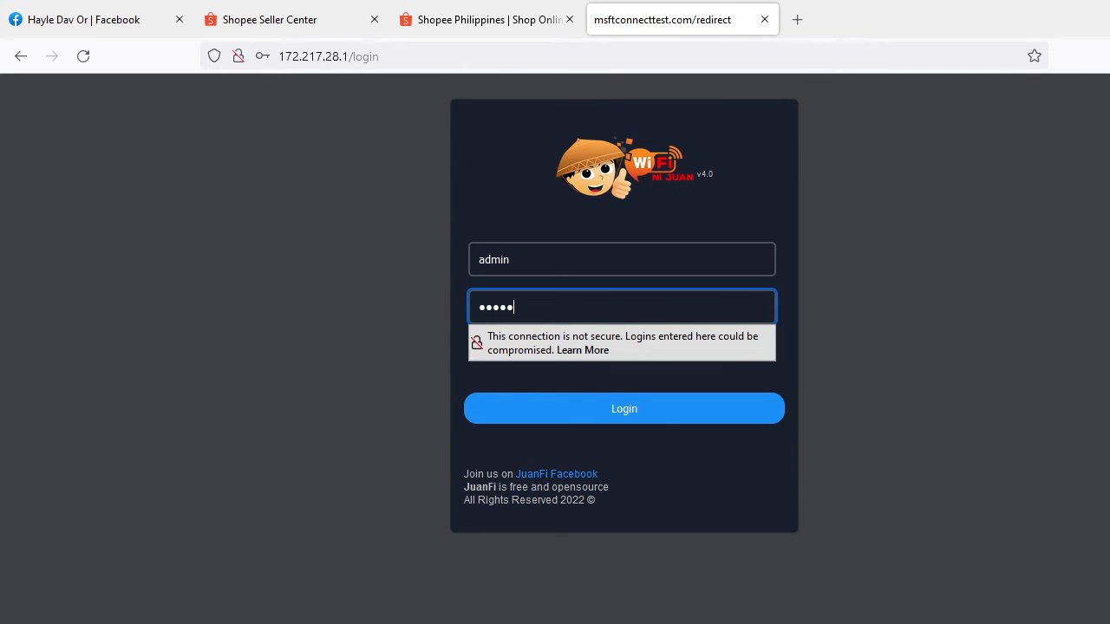
{"action": "left_click", "coordinate": [665, 420]}
{"action": "left_click", "coordinate": [490, 278]}
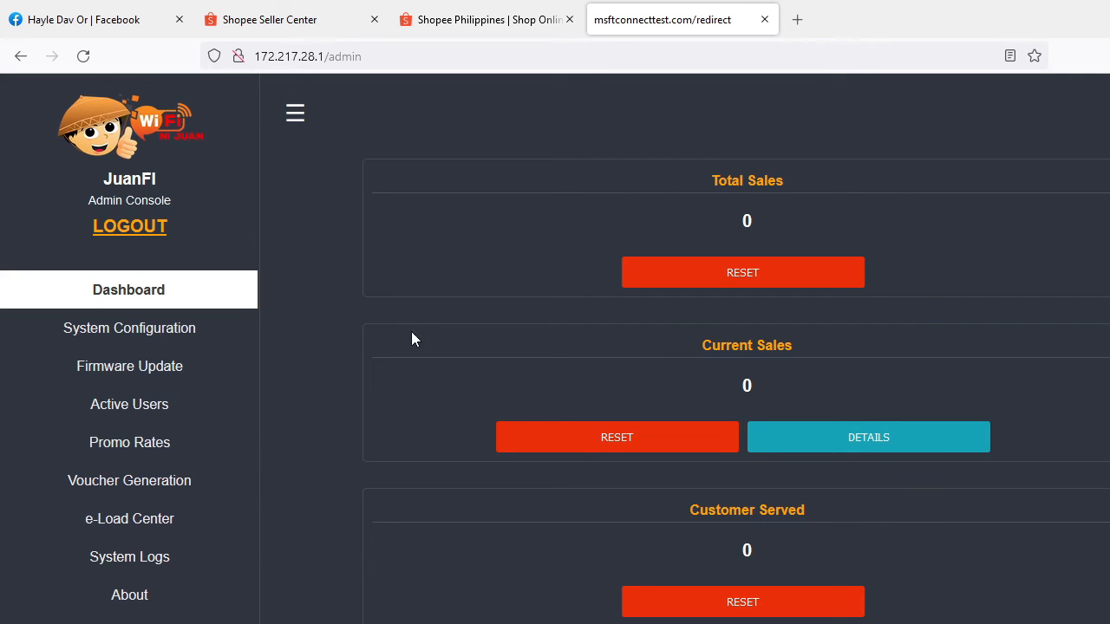
{"action": "left_click", "coordinate": [133, 338]}
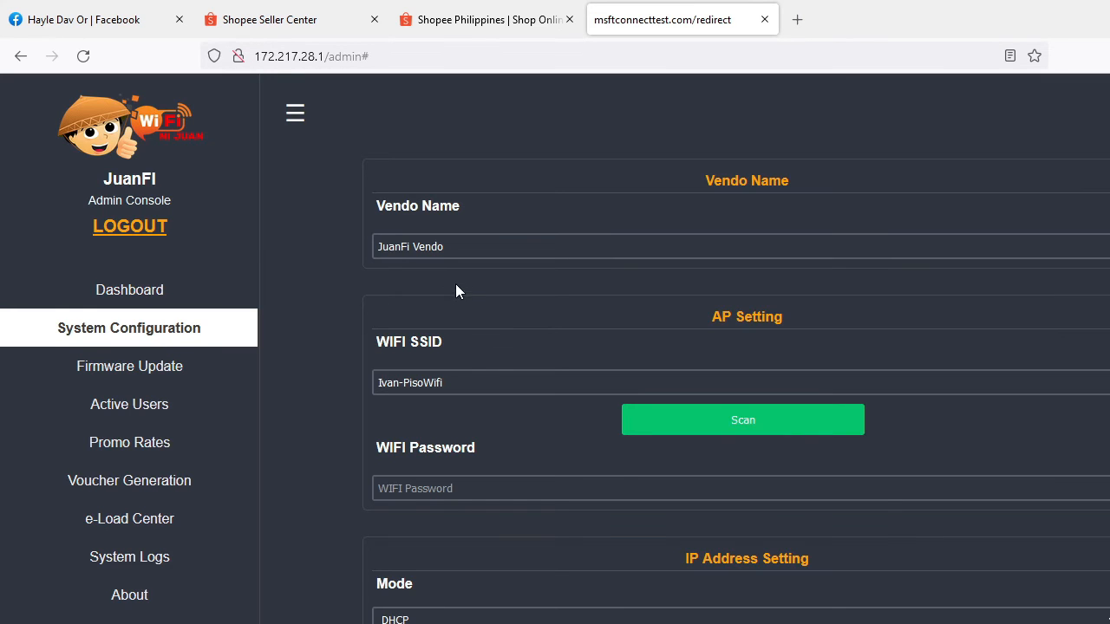
- Scan for nearby Wi-Fi networks in AP Setting and select Pisowifi Haplite 4.0 as the WIFI SSID
{"action": "left_click", "coordinate": [463, 246]}
{"action": "left_click_drag", "start_coordinate": [511, 245], "coordinate": [349, 251]}
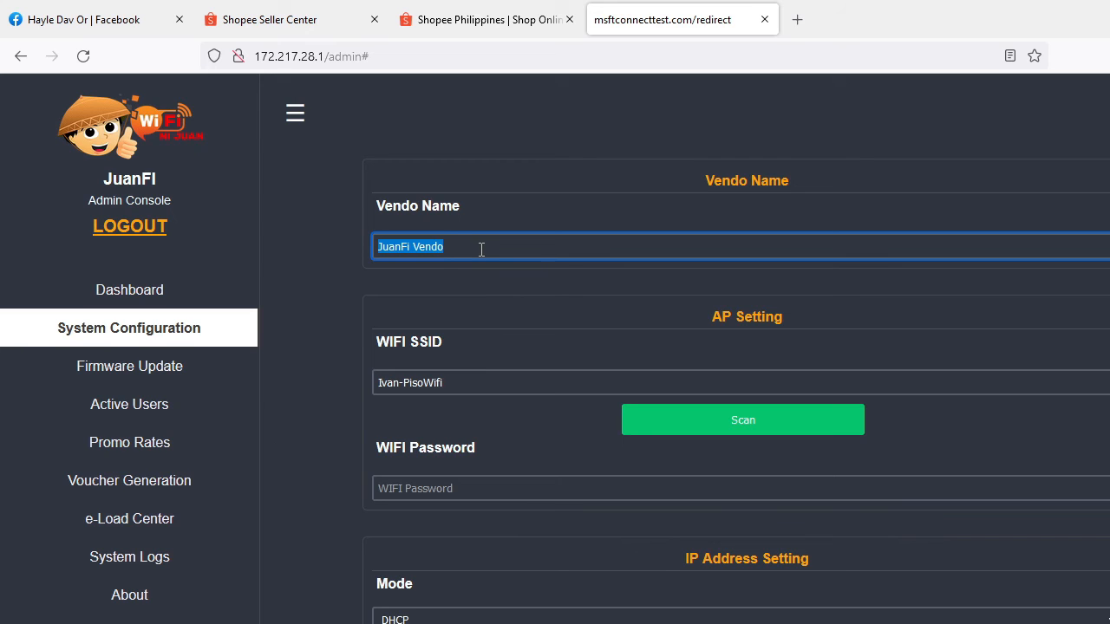
{"action": "scroll", "coordinate": [480, 248], "scroll_direction": "down", "scroll_amount": 3}
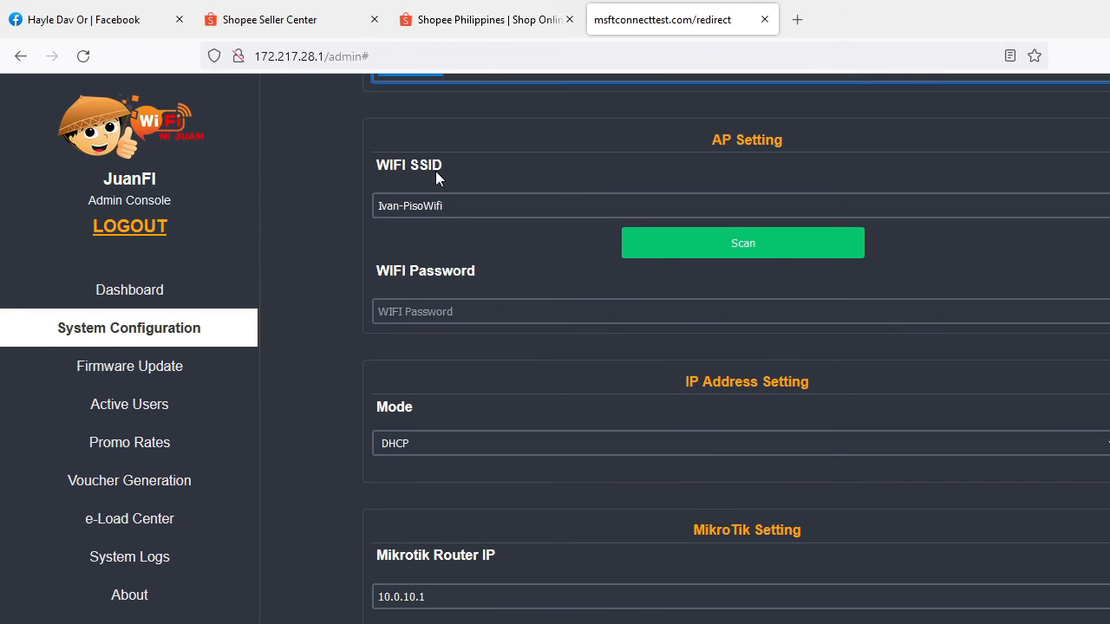
{"action": "left_click", "coordinate": [521, 169]}
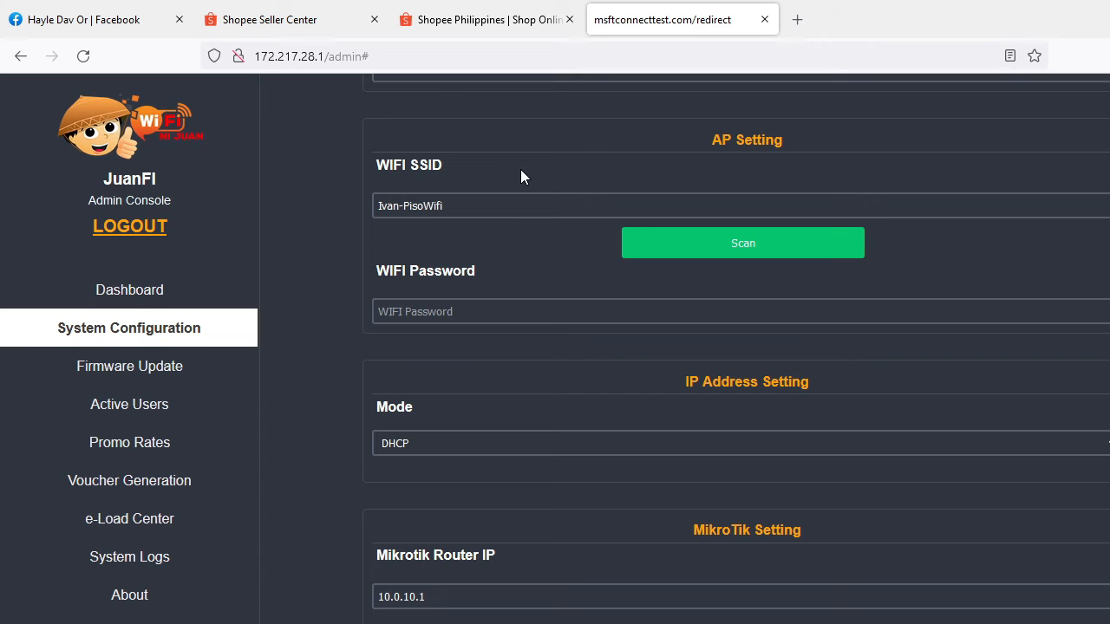
{"action": "left_click", "coordinate": [737, 249]}
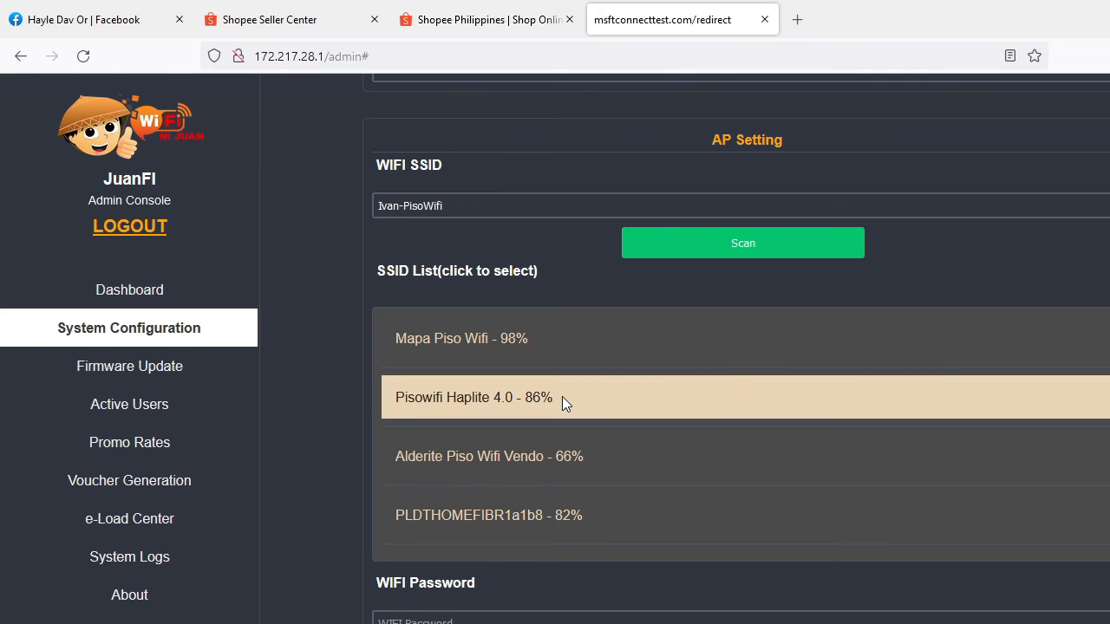
{"action": "left_click", "coordinate": [571, 397]}
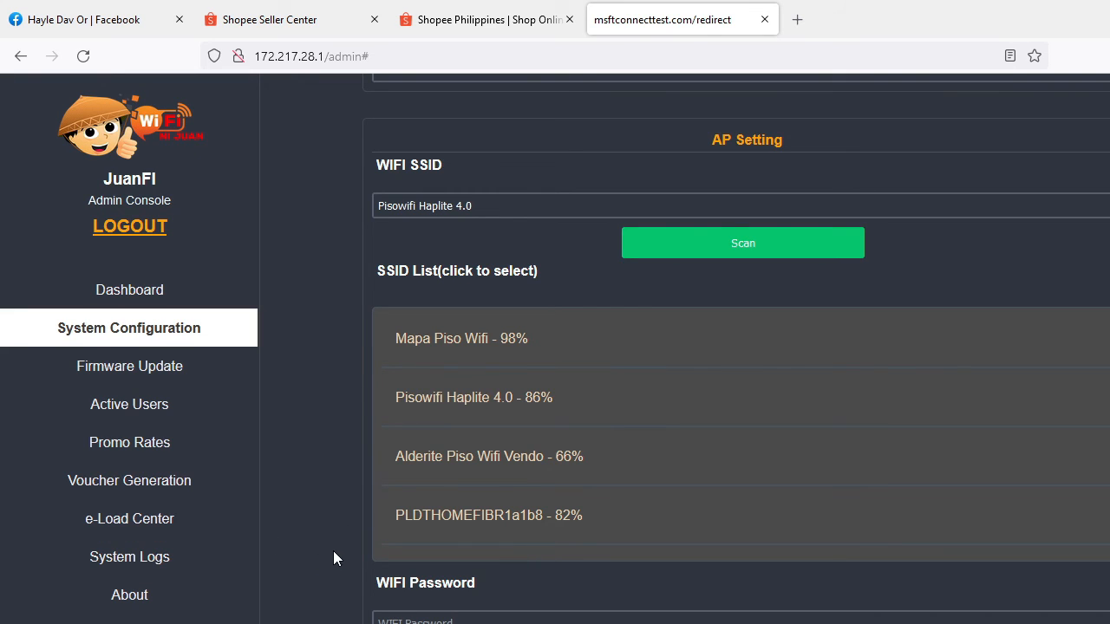
- Set the Mikrotik Router IP to 10.0.0.1 and replace the Mikrotik Username with the router's Pisowifi account username
{"action": "scroll", "coordinate": [333, 551], "scroll_direction": "down", "scroll_amount": 4}
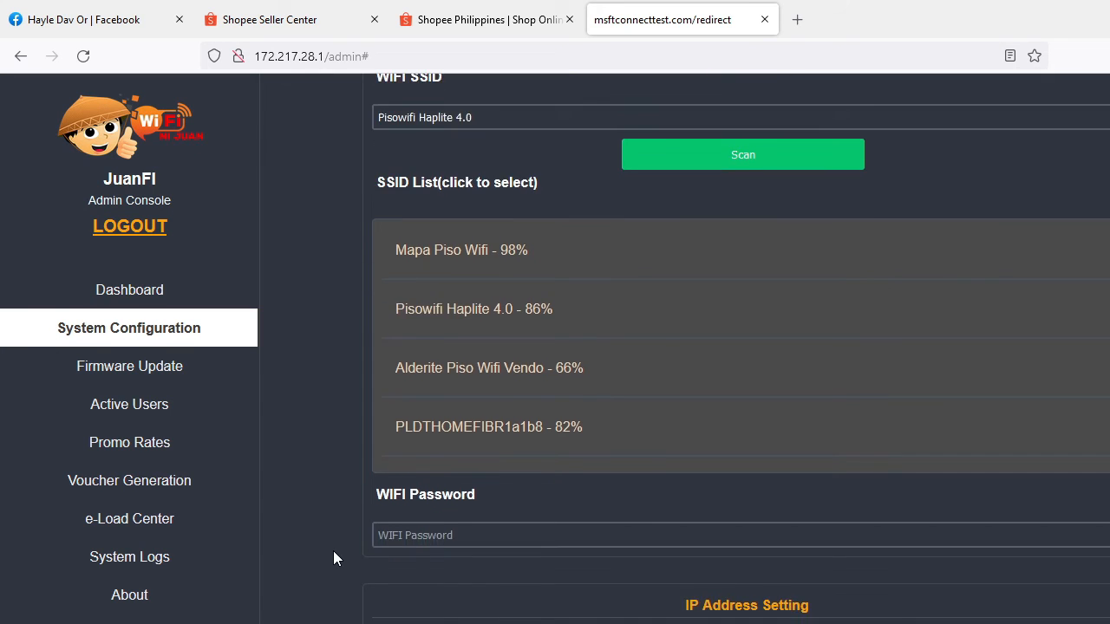
{"action": "scroll", "coordinate": [332, 551], "scroll_direction": "down", "scroll_amount": 3}
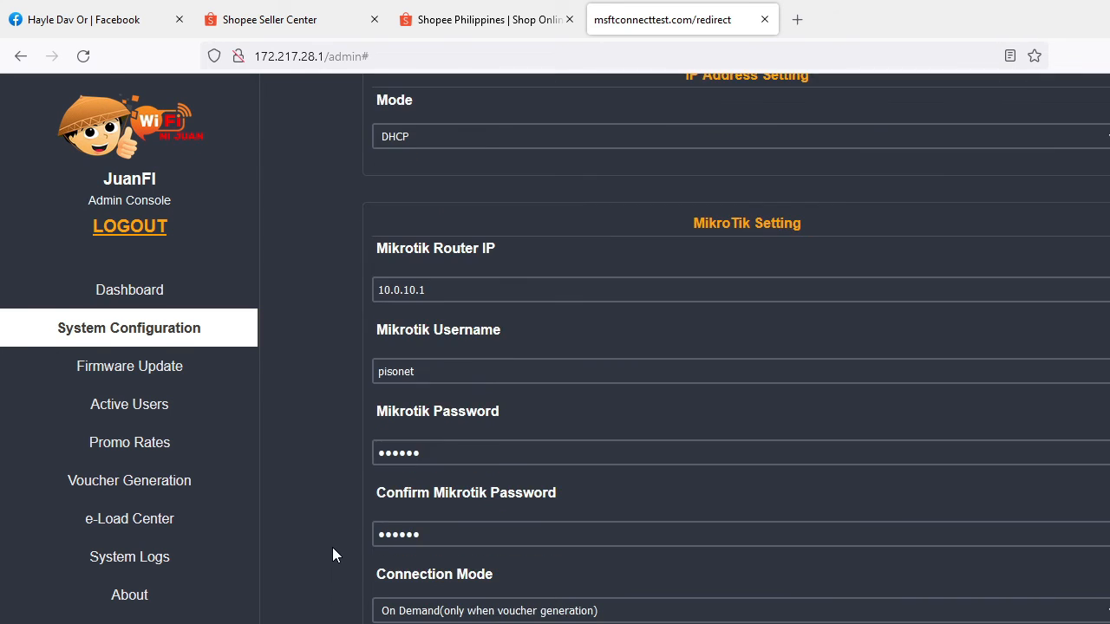
{"action": "left_click", "coordinate": [408, 290]}
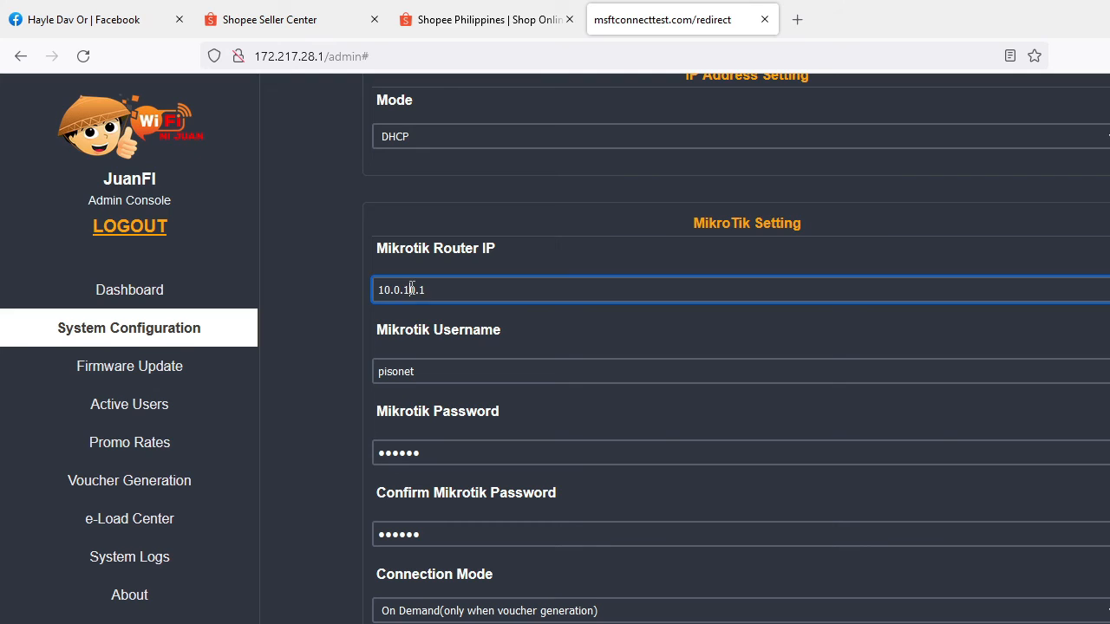
{"action": "key", "text": "BackSpace"}
{"action": "scroll", "coordinate": [460, 377], "scroll_direction": "up", "scroll_amount": 1}
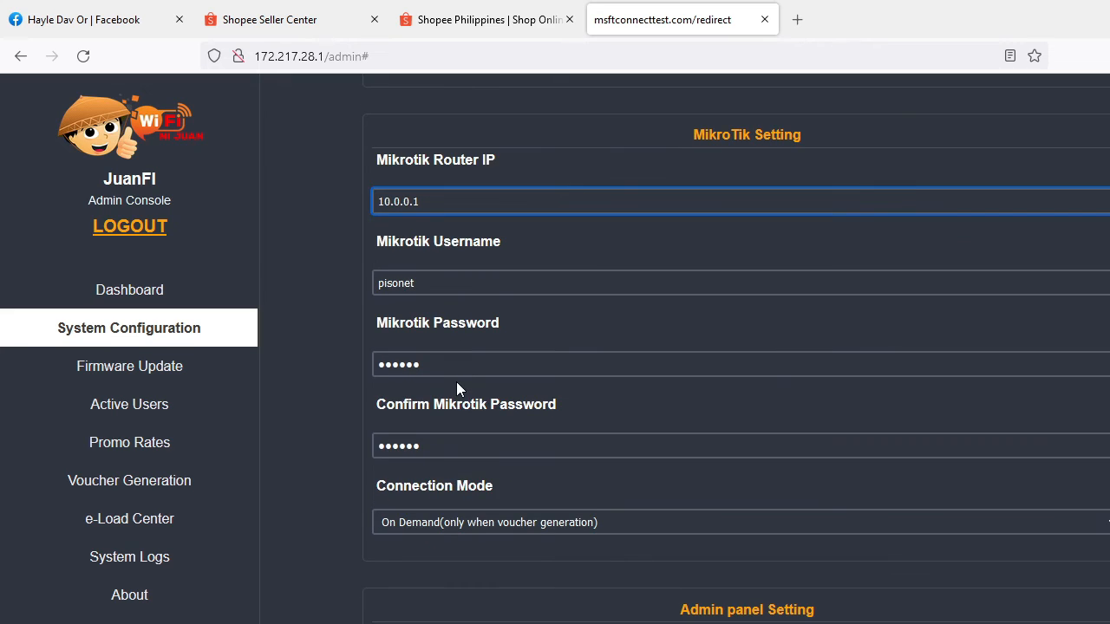
{"action": "left_click", "coordinate": [440, 284]}
{"action": "left_click_drag", "start_coordinate": [440, 283], "coordinate": [351, 285]}
{"action": "type", "text": "haylepisowi"}
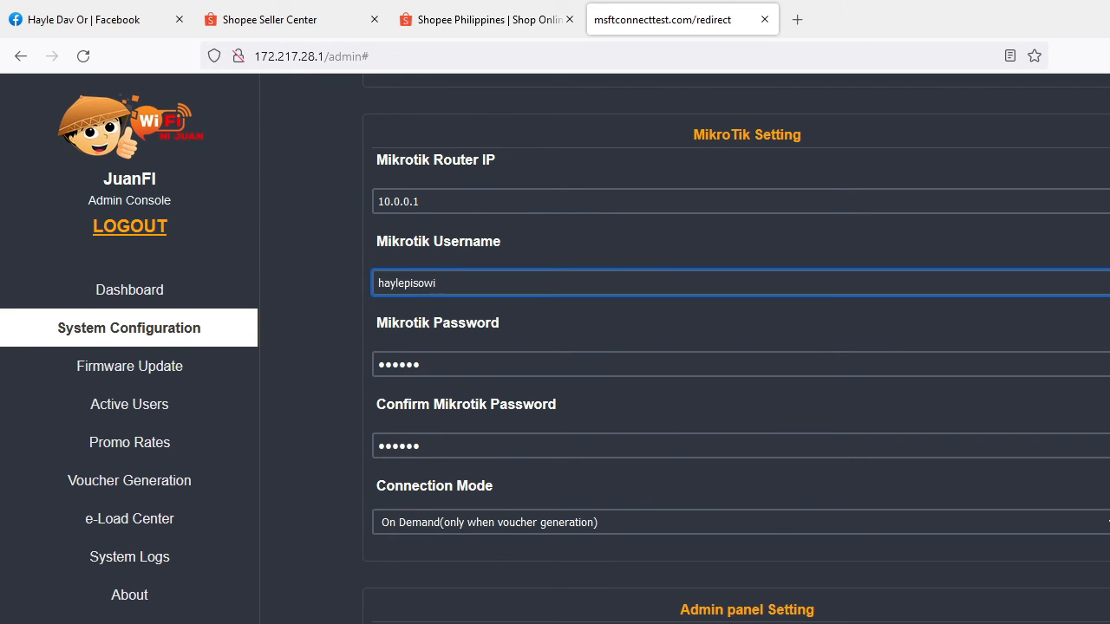
{"action": "key", "text": "BackSpace"}
{"action": "key", "text": "BackSpace"}
{"action": "type", "text": "wifi"}
- Enter the router account's password in both the Mikrotik Password and Confirm Mikrotik Password fields
{"action": "left_click_drag", "start_coordinate": [448, 363], "coordinate": [369, 371]}
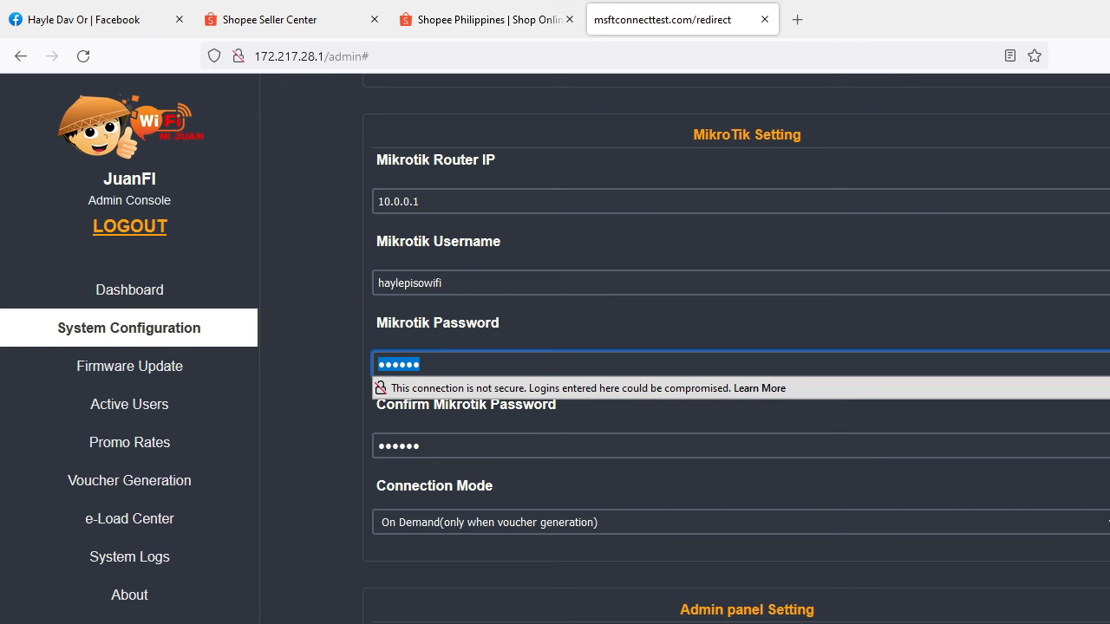
{"action": "type", "text": "•••••••••••••"}
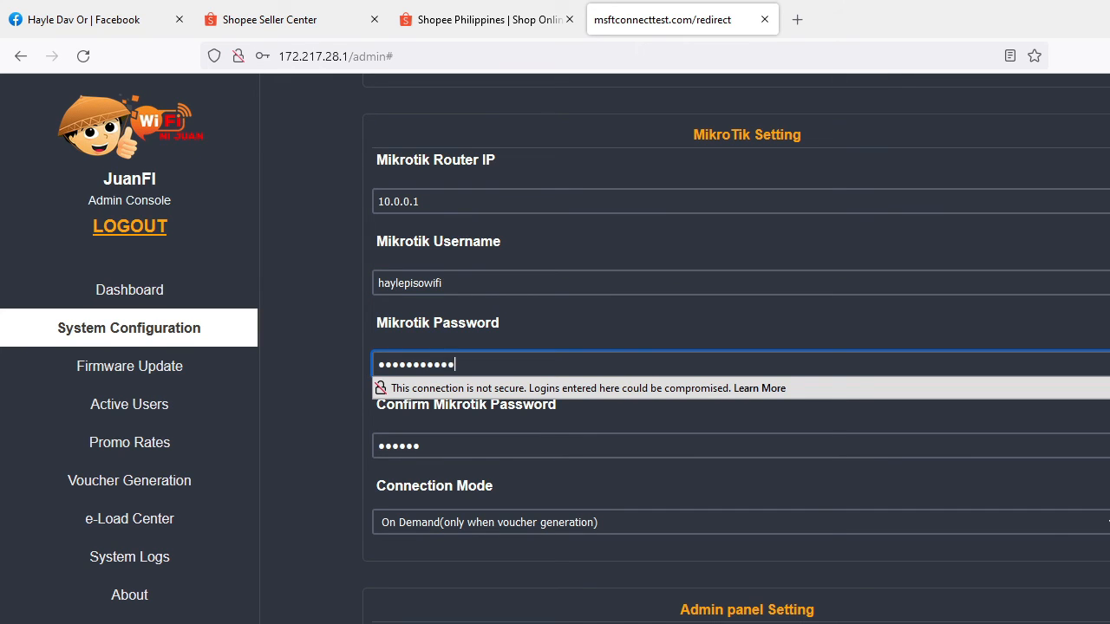
{"action": "left_click_drag", "start_coordinate": [429, 446], "coordinate": [365, 459]}
{"action": "type", "text": "••••••"}
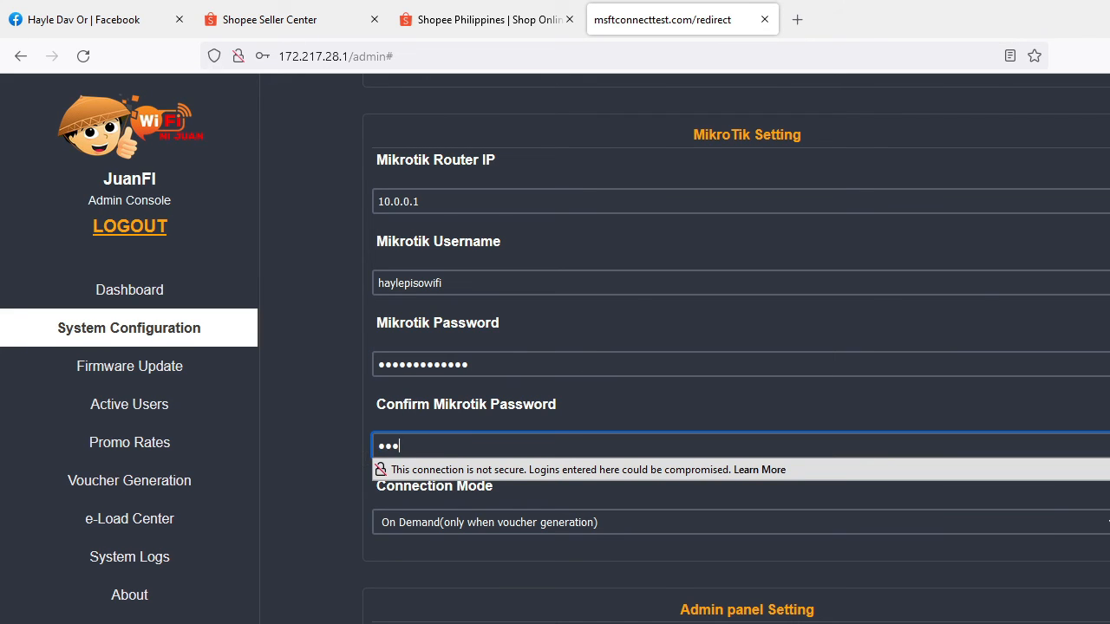
{"action": "key", "text": "BackSpace"}
{"action": "key", "text": "BackSpace"}
{"action": "key", "text": "BackSpace"}
{"action": "key", "text": "BackSpace"}
{"action": "key", "text": "BackSpace"}
{"action": "key", "text": "BackSpace"}
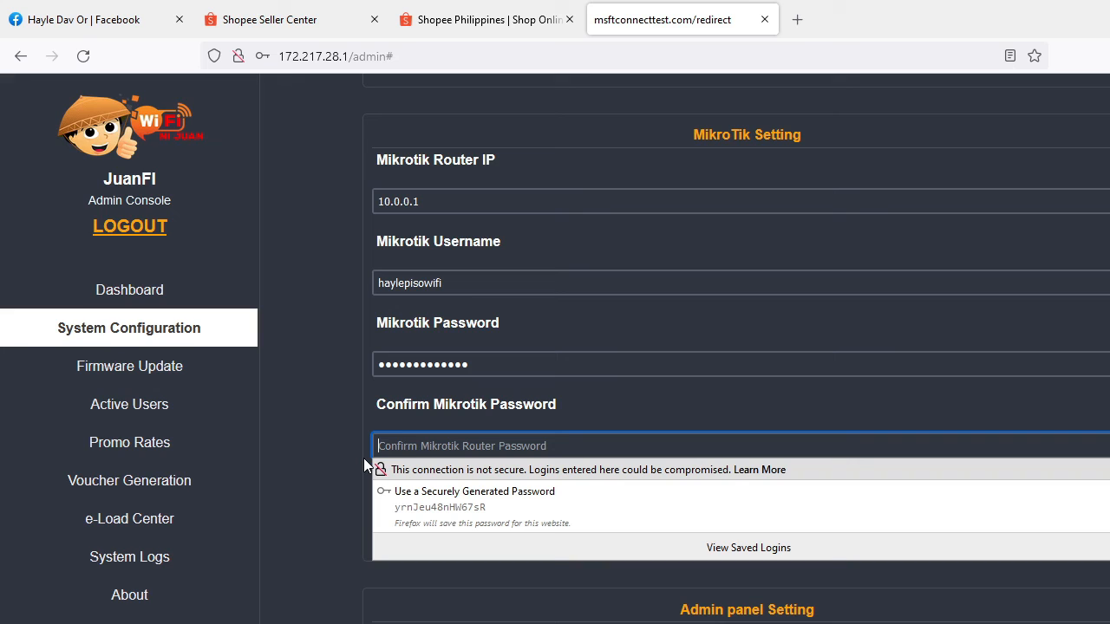
{"action": "type", "text": "•••••••••"}
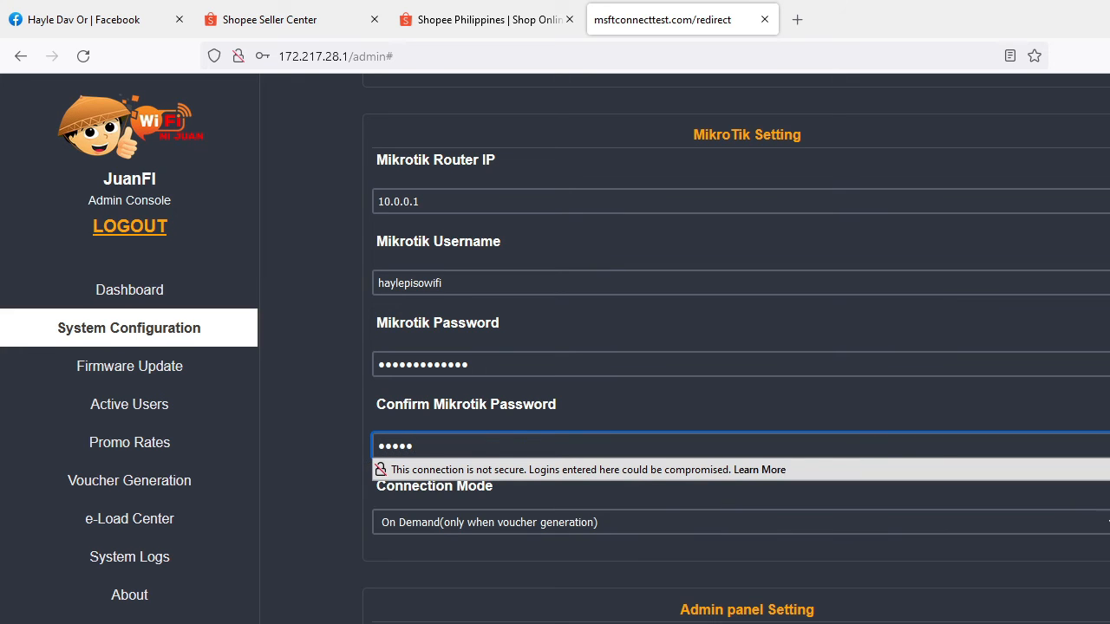
{"action": "type", "text": "••••"}
- Set the MikroTik Connection Mode to Keep Alive (always connected)
{"action": "scroll", "coordinate": [465, 564], "scroll_direction": "down", "scroll_amount": 1}
{"action": "left_click_drag", "start_coordinate": [493, 399], "coordinate": [402, 402]}
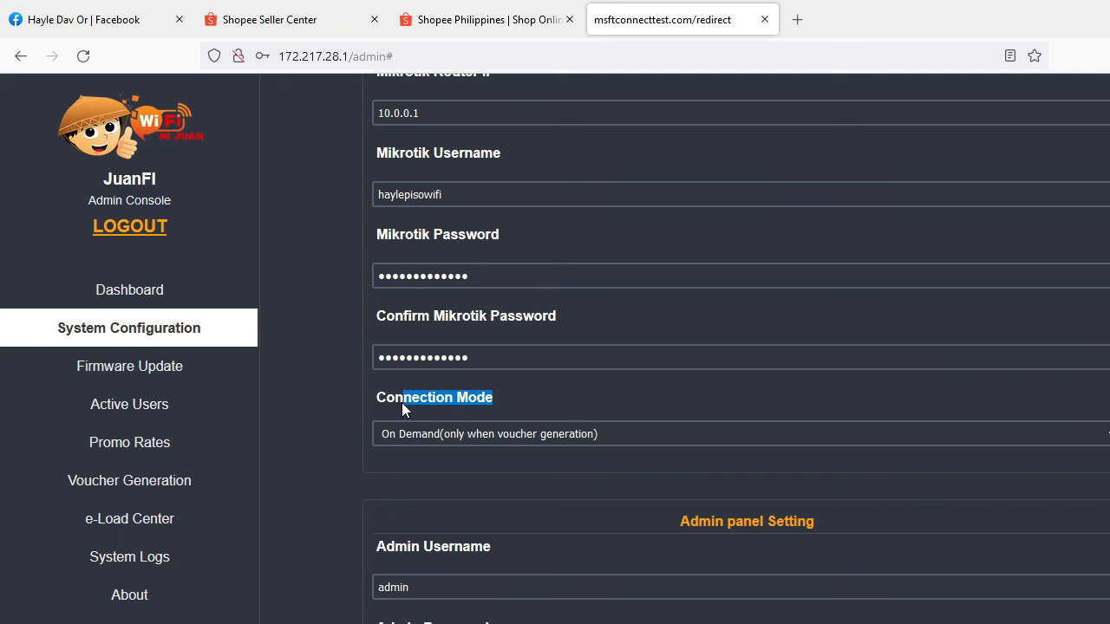
{"action": "left_click", "coordinate": [466, 434]}
{"action": "left_click", "coordinate": [456, 465]}
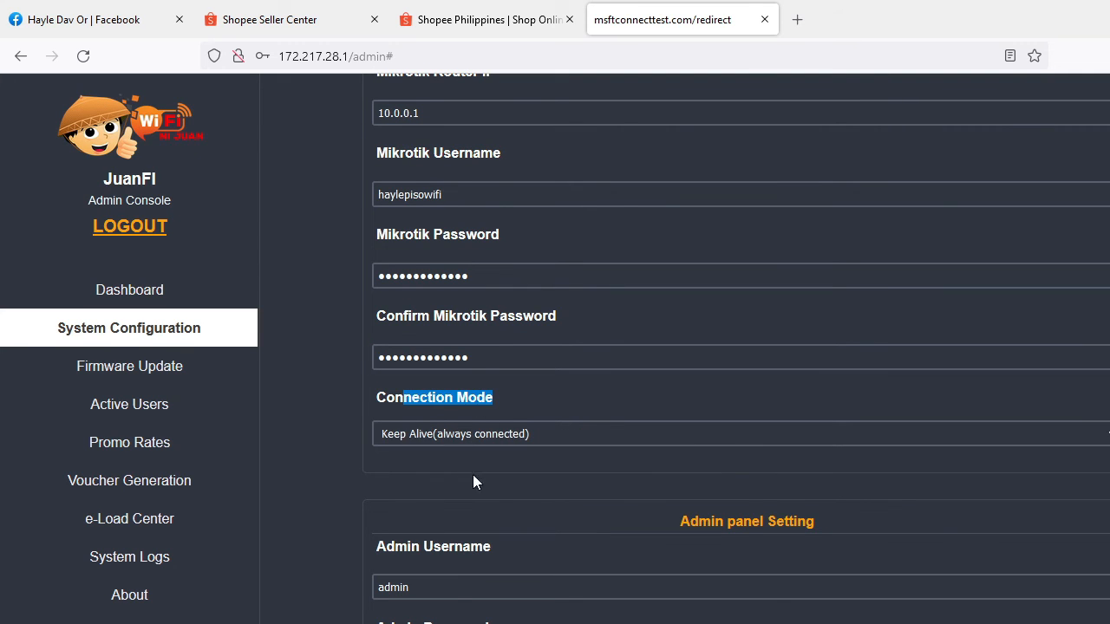
- Review the admin panel, operator panel and coin slot settings down to Pin Setting
{"action": "scroll", "coordinate": [488, 491], "scroll_direction": "down", "scroll_amount": 3}
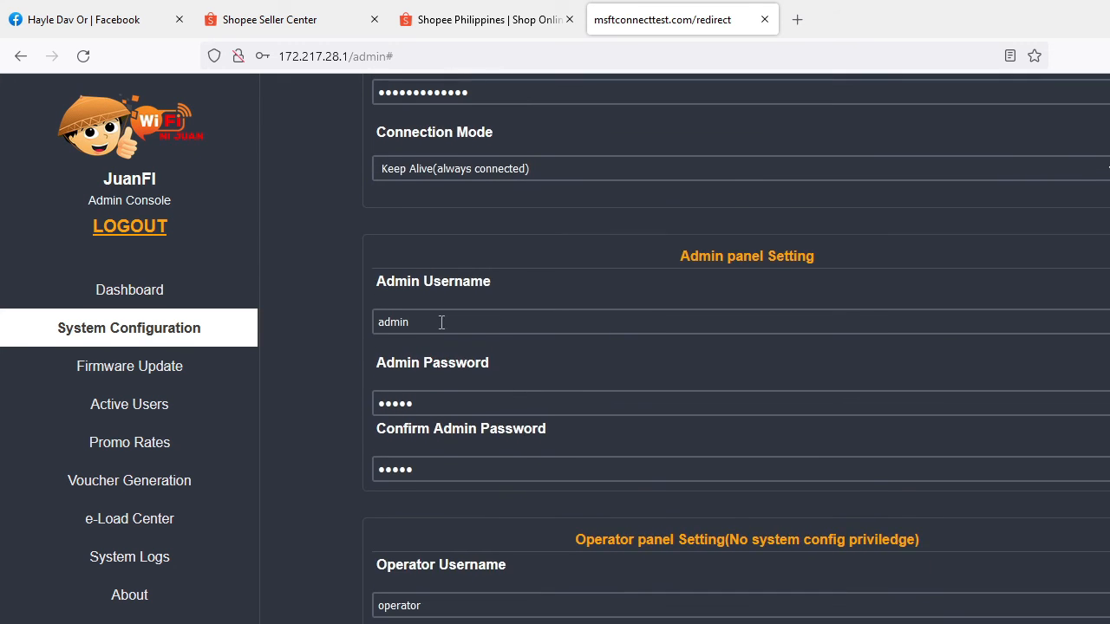
{"action": "left_click", "coordinate": [441, 319]}
{"action": "left_click", "coordinate": [450, 402]}
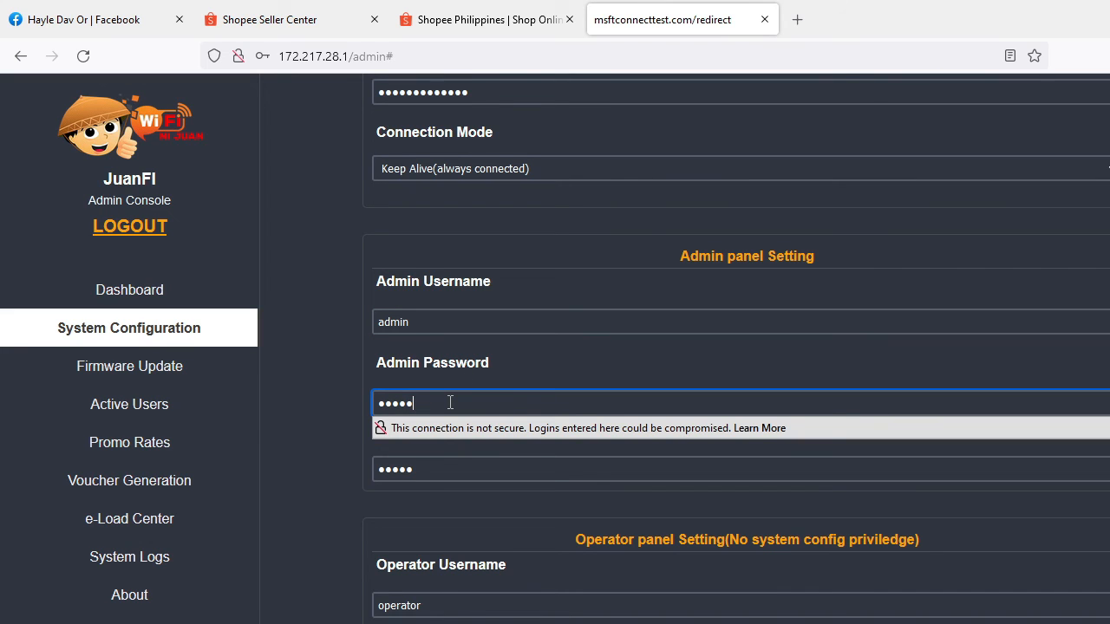
{"action": "left_click", "coordinate": [397, 319]}
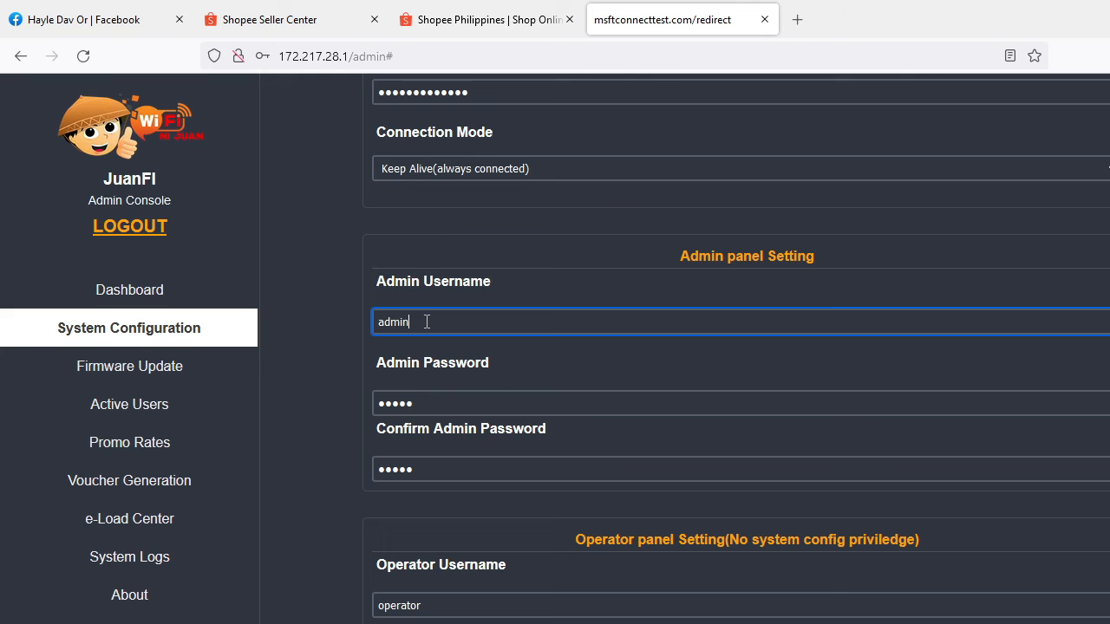
{"action": "scroll", "coordinate": [466, 469], "scroll_direction": "down", "scroll_amount": 1}
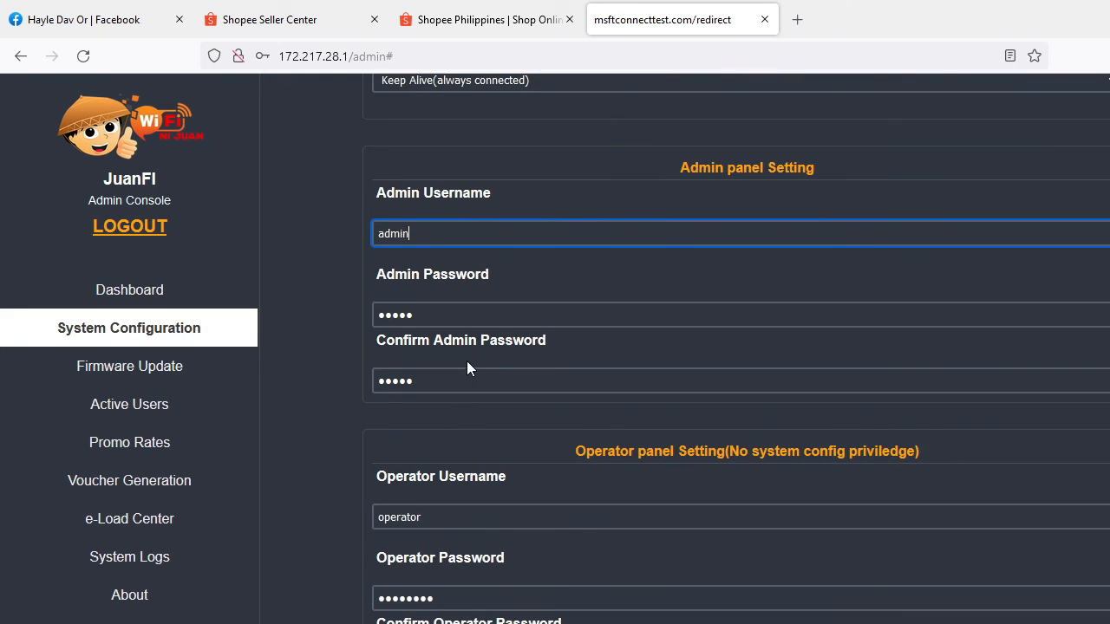
{"action": "scroll", "coordinate": [468, 377], "scroll_direction": "down", "scroll_amount": 6}
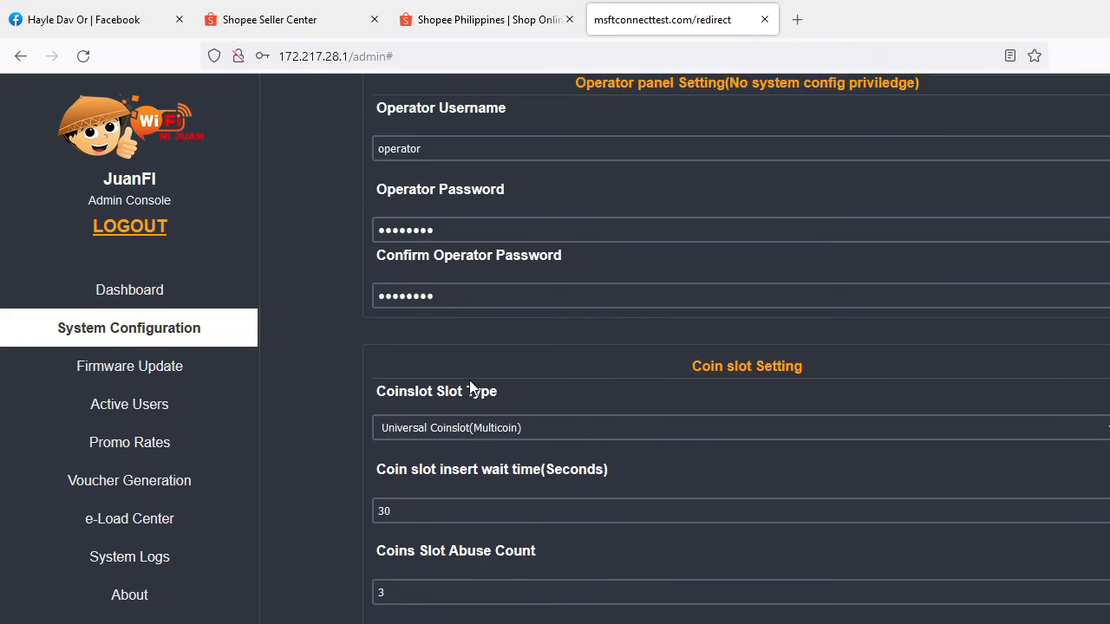
{"action": "scroll", "coordinate": [522, 359], "scroll_direction": "down", "scroll_amount": 6}
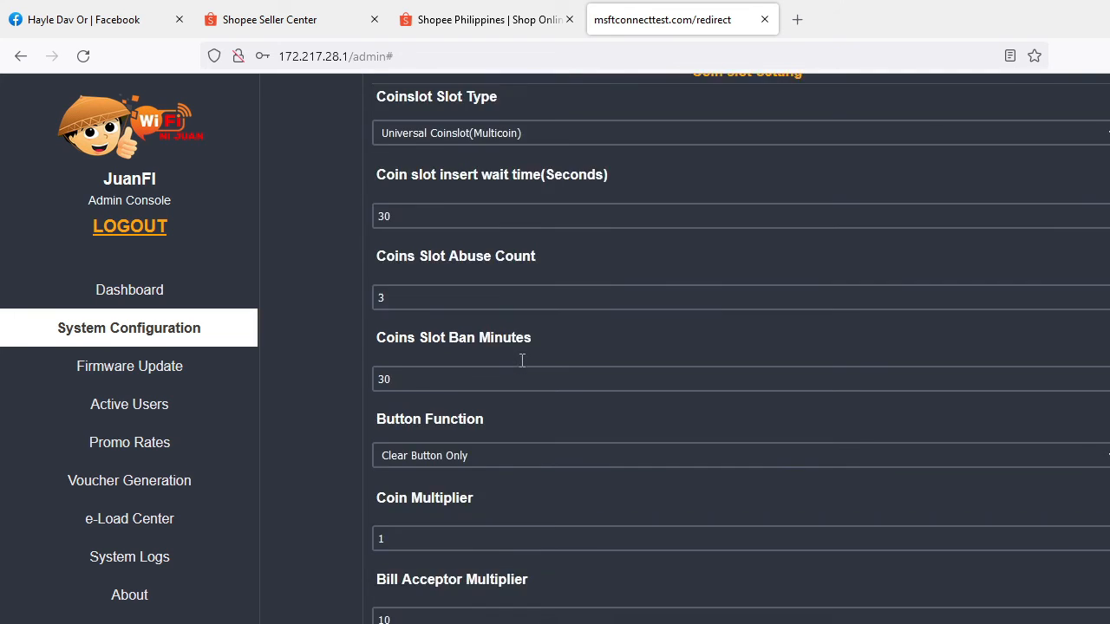
{"action": "scroll", "coordinate": [556, 364], "scroll_direction": "down", "scroll_amount": 2}
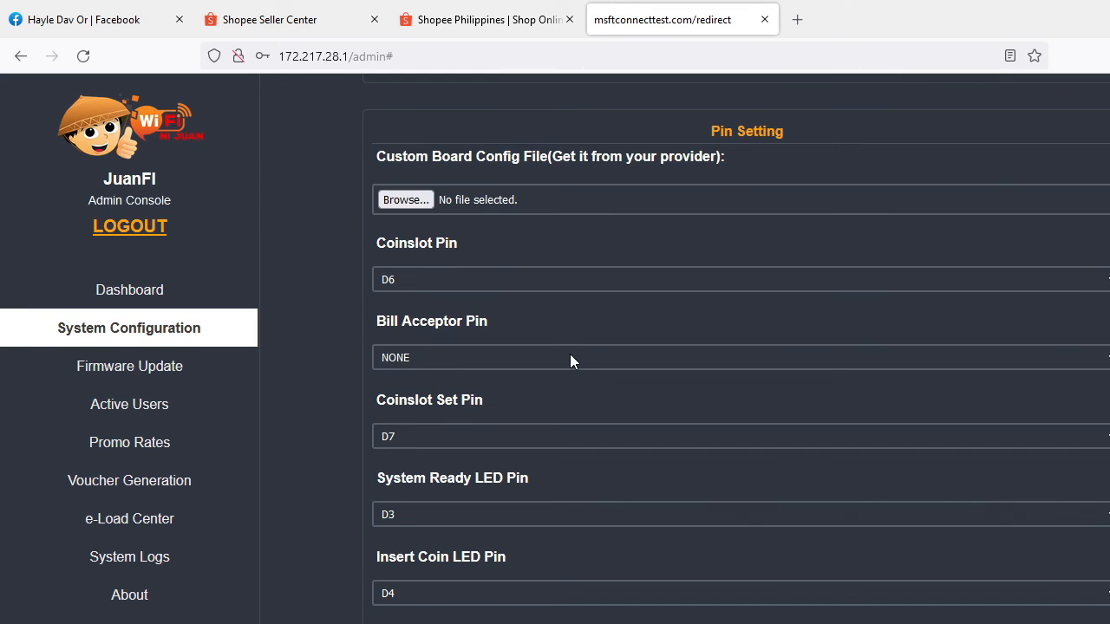
- Set the Coinslot Pin to RX in Pin Setting
{"action": "left_click", "coordinate": [470, 282]}
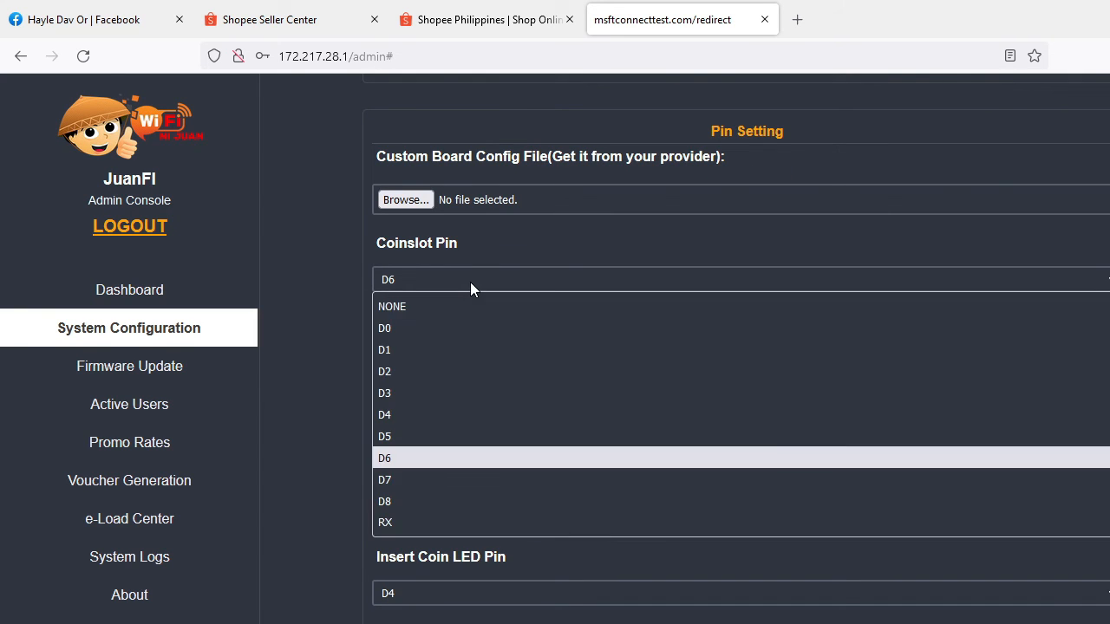
{"action": "left_click", "coordinate": [470, 282]}
{"action": "left_click", "coordinate": [470, 282]}
{"action": "left_click", "coordinate": [466, 280]}
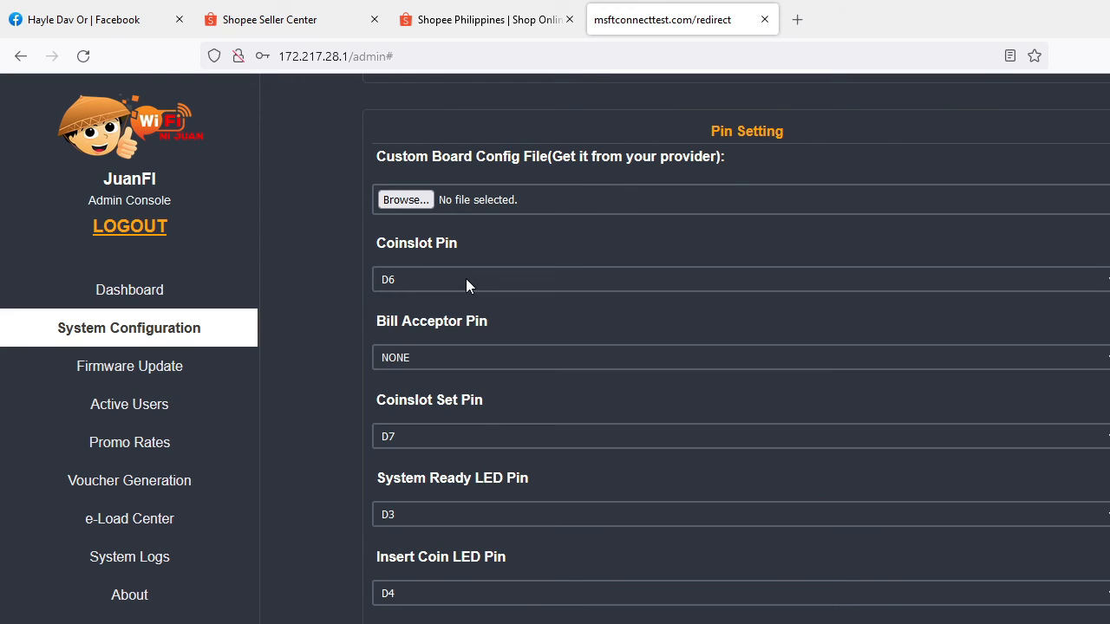
{"action": "scroll", "coordinate": [546, 309], "scroll_direction": "down", "scroll_amount": 5}
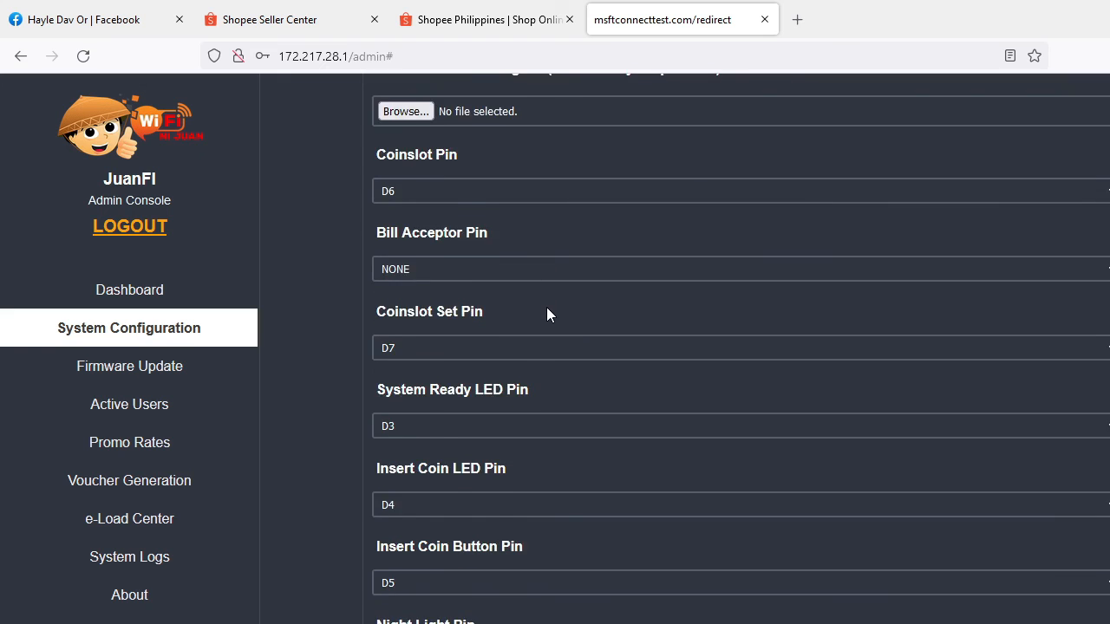
{"action": "scroll", "coordinate": [547, 307], "scroll_direction": "down", "scroll_amount": 6}
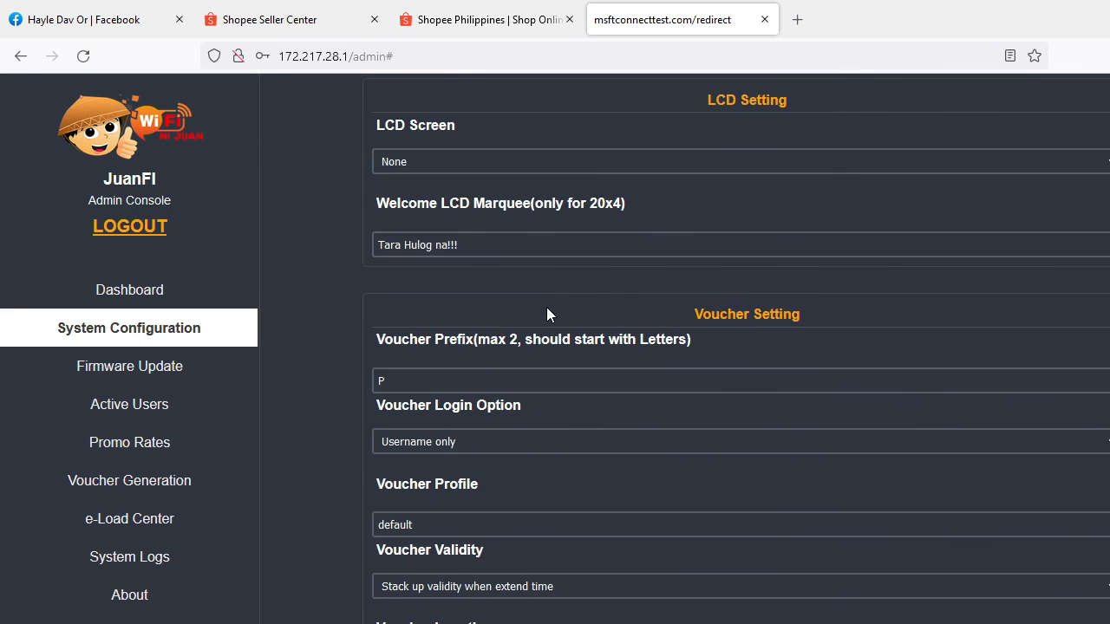
{"action": "scroll", "coordinate": [546, 307], "scroll_direction": "up", "scroll_amount": 10}
{"action": "scroll", "coordinate": [550, 314], "scroll_direction": "up", "scroll_amount": 5}
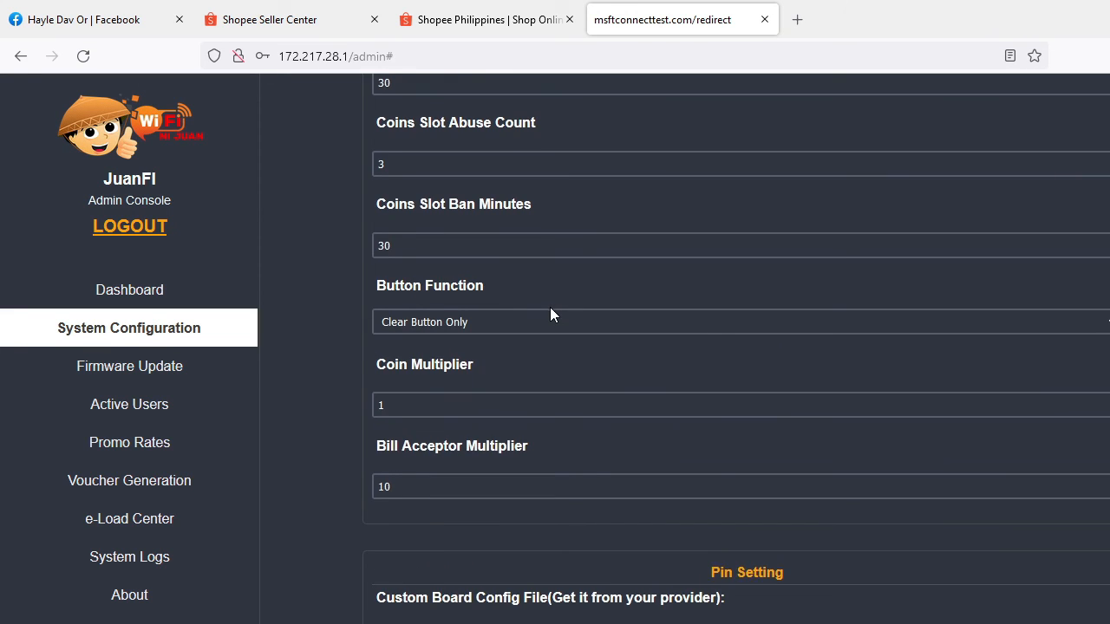
{"action": "scroll", "coordinate": [550, 314], "scroll_direction": "down", "scroll_amount": 7}
{"action": "left_click", "coordinate": [431, 193]}
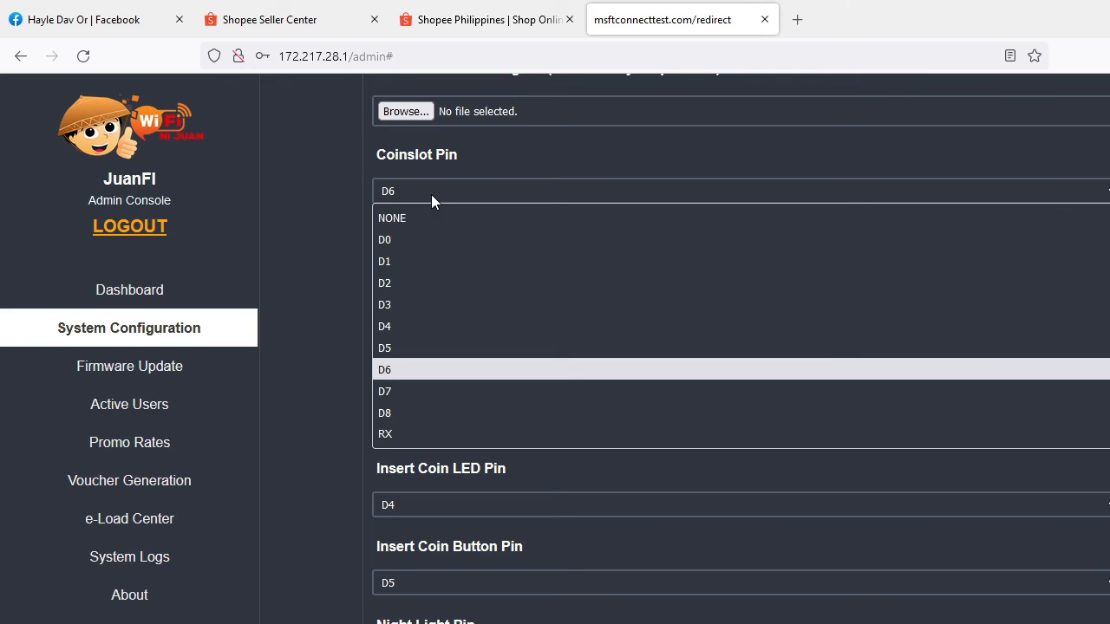
{"action": "left_click", "coordinate": [400, 433]}
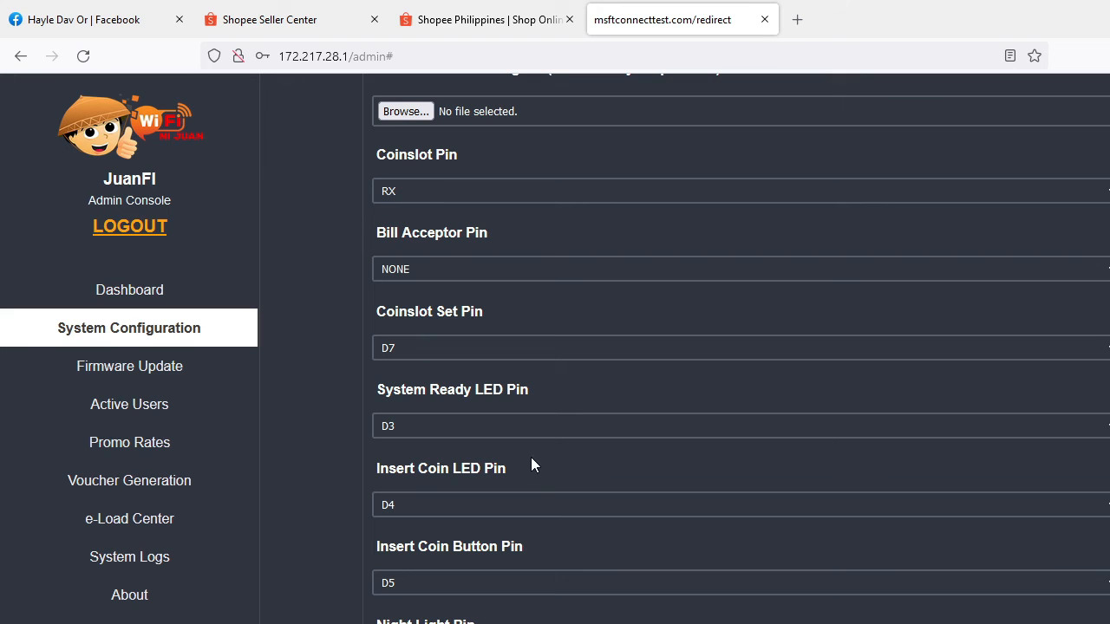
- Save the system configuration and accept the system restart
{"action": "scroll", "coordinate": [515, 457], "scroll_direction": "down", "scroll_amount": 9}
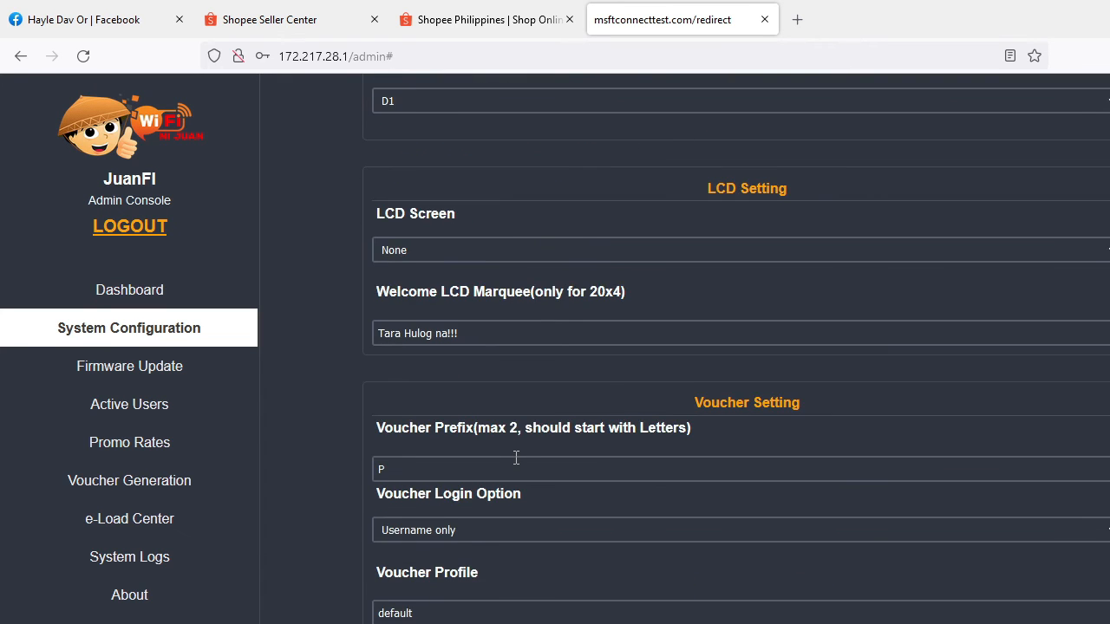
{"action": "scroll", "coordinate": [515, 457], "scroll_direction": "down", "scroll_amount": 5}
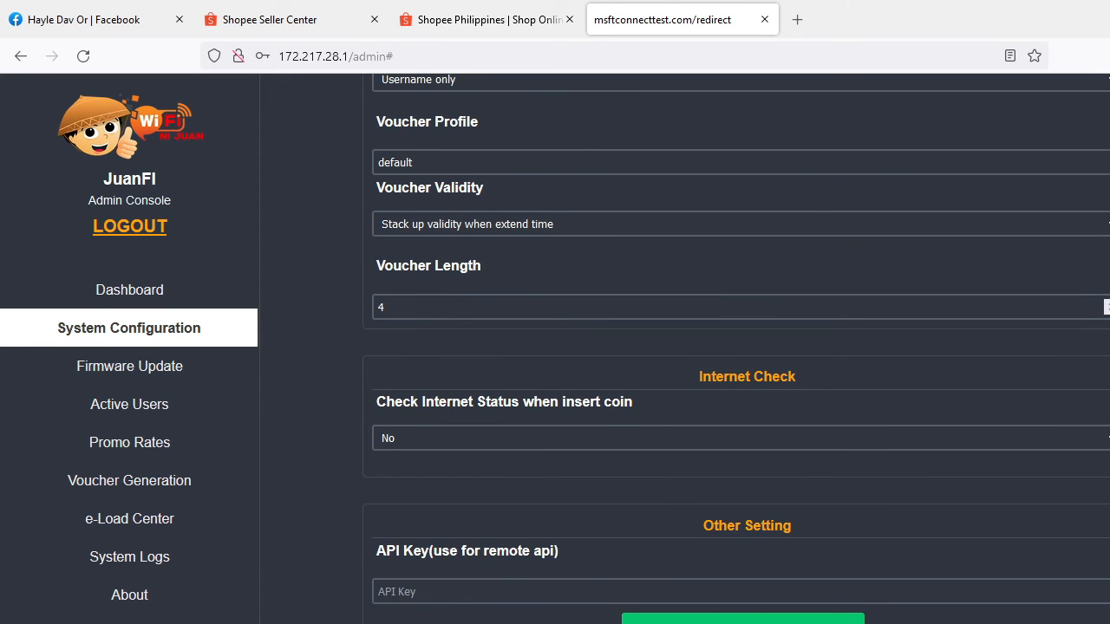
{"action": "left_click", "coordinate": [743, 620]}
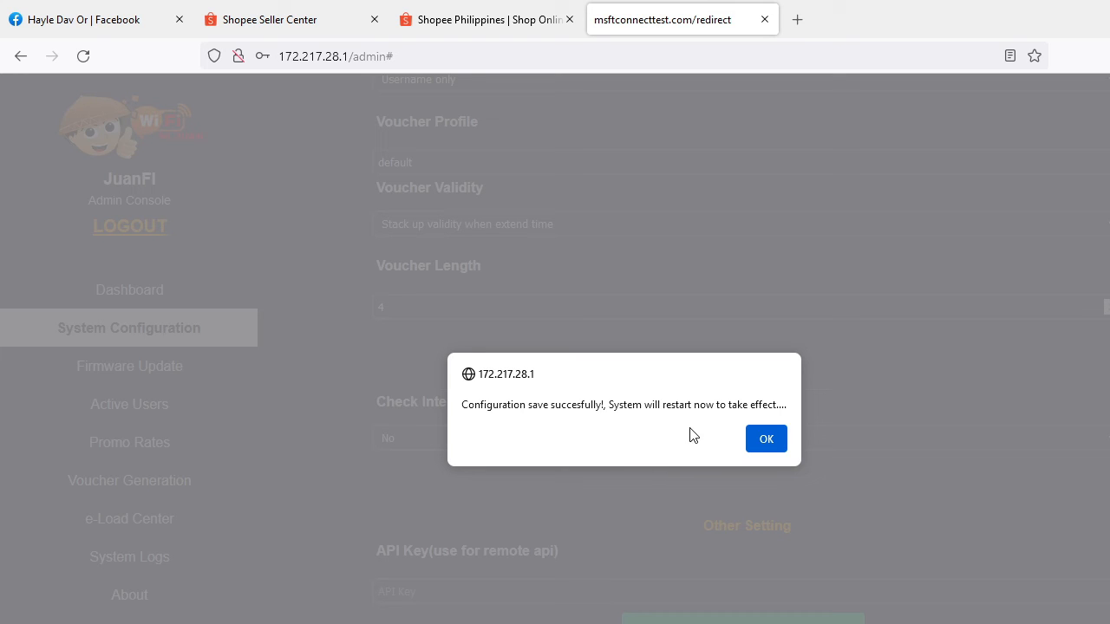
{"action": "left_click", "coordinate": [766, 438]}
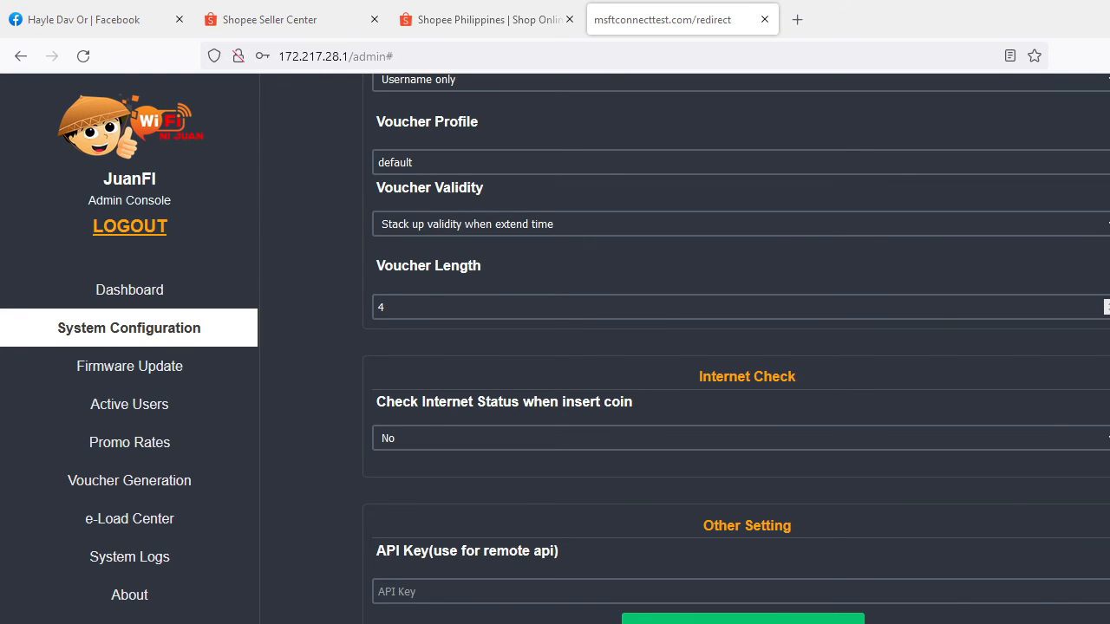
- Check the available Wi-Fi networks on the computer and switch to the router's WinBox session
{"action": "left_click", "coordinate": [1102, 623]}
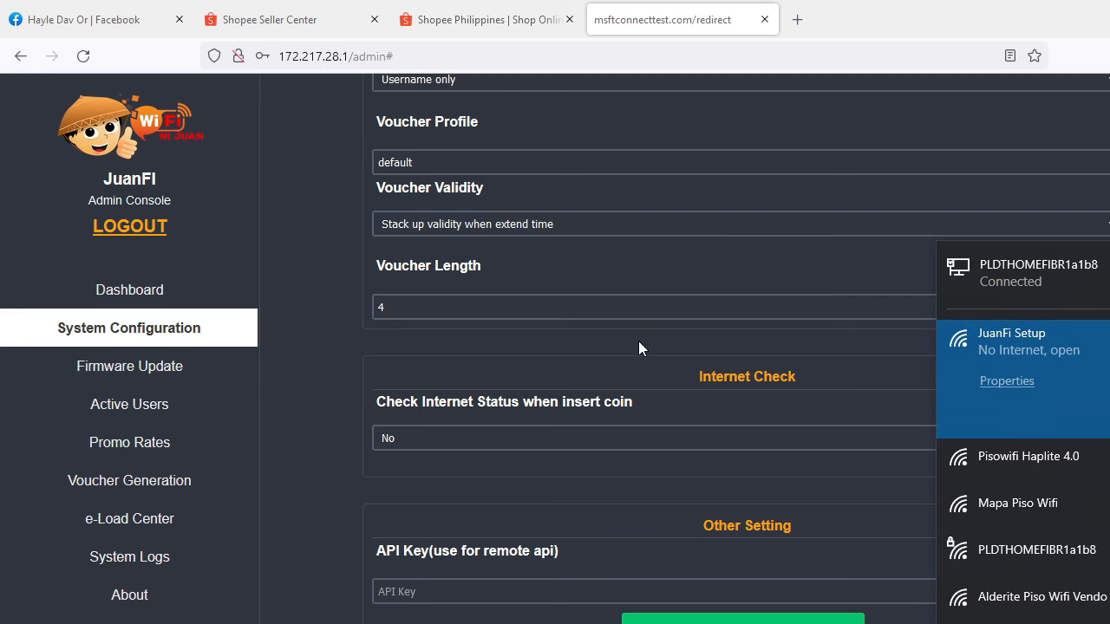
{"action": "left_click", "coordinate": [599, 623]}
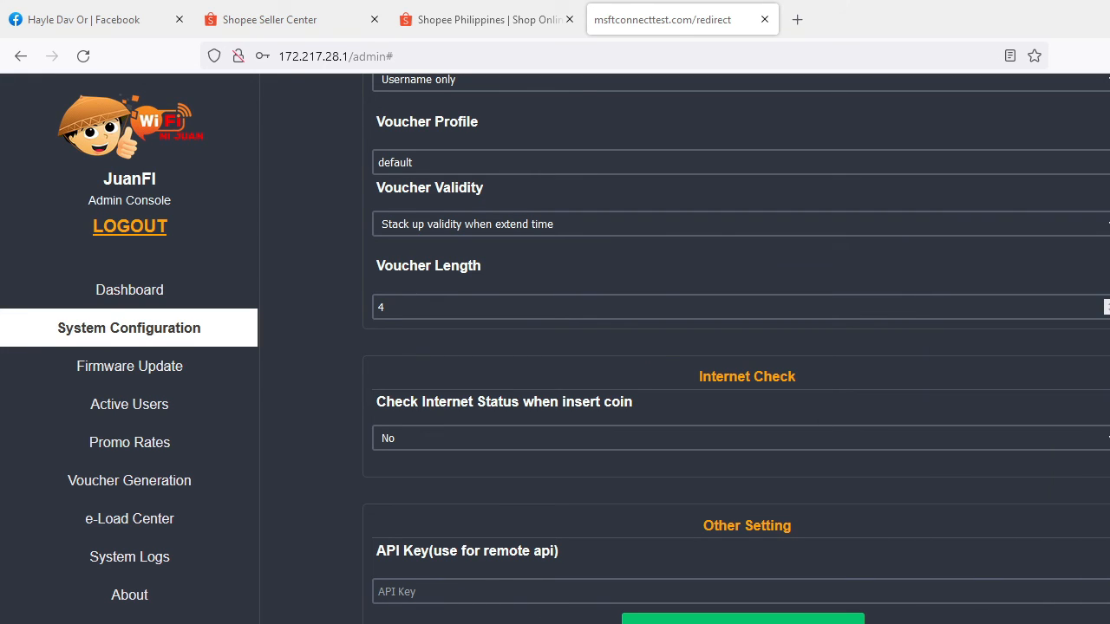
{"action": "left_click", "coordinate": [694, 613]}
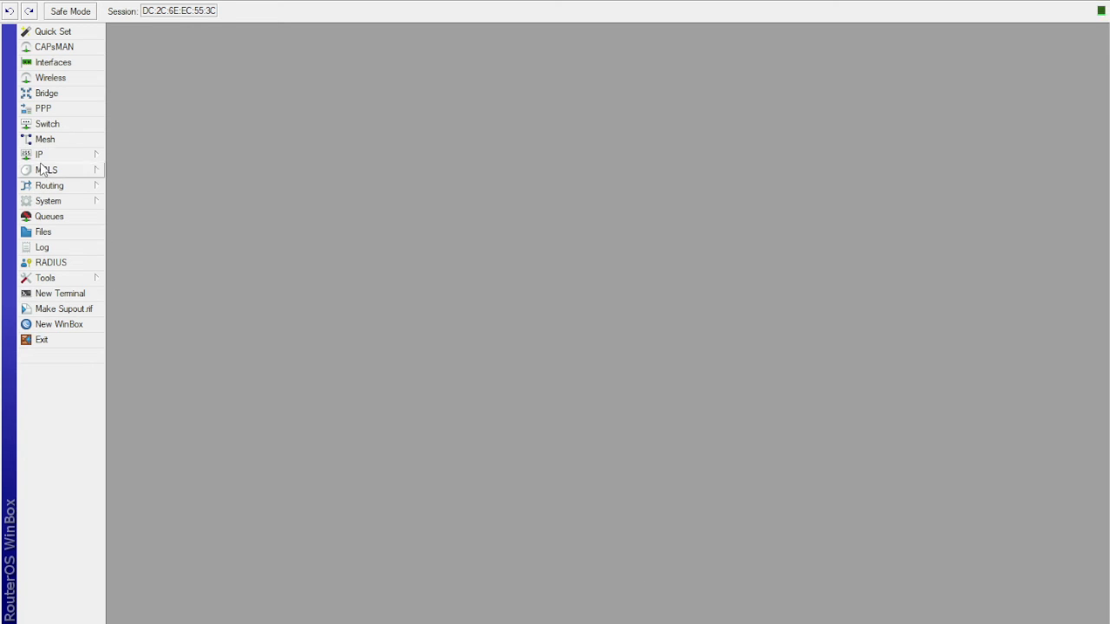
- Open the list of DHCP server leases on the MikroTik router
{"action": "left_click", "coordinate": [148, 190]}
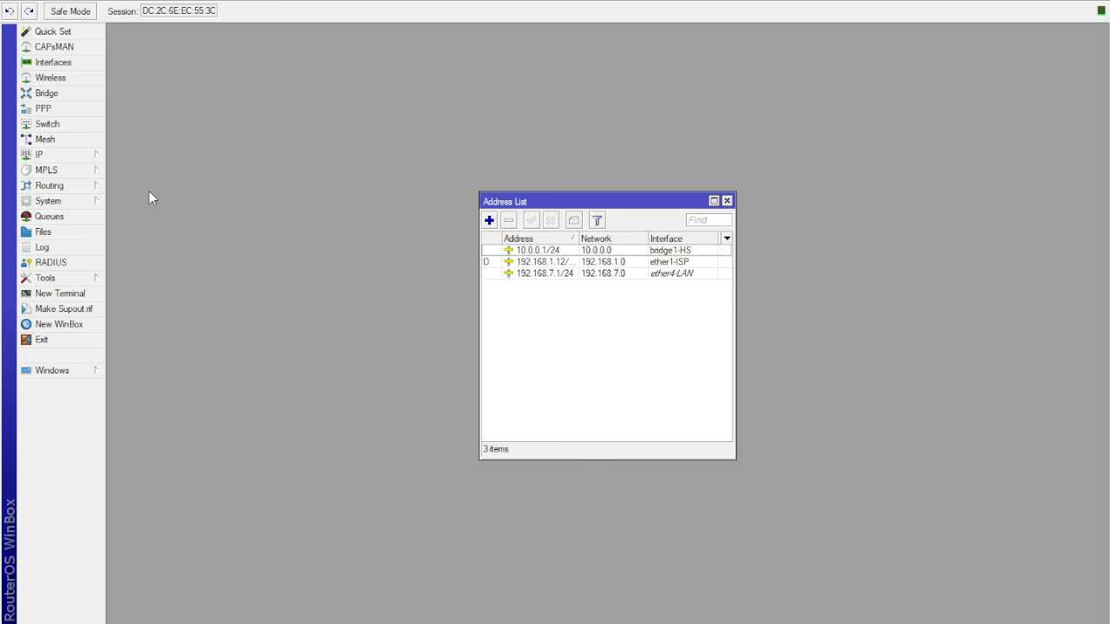
{"action": "left_click", "coordinate": [727, 201]}
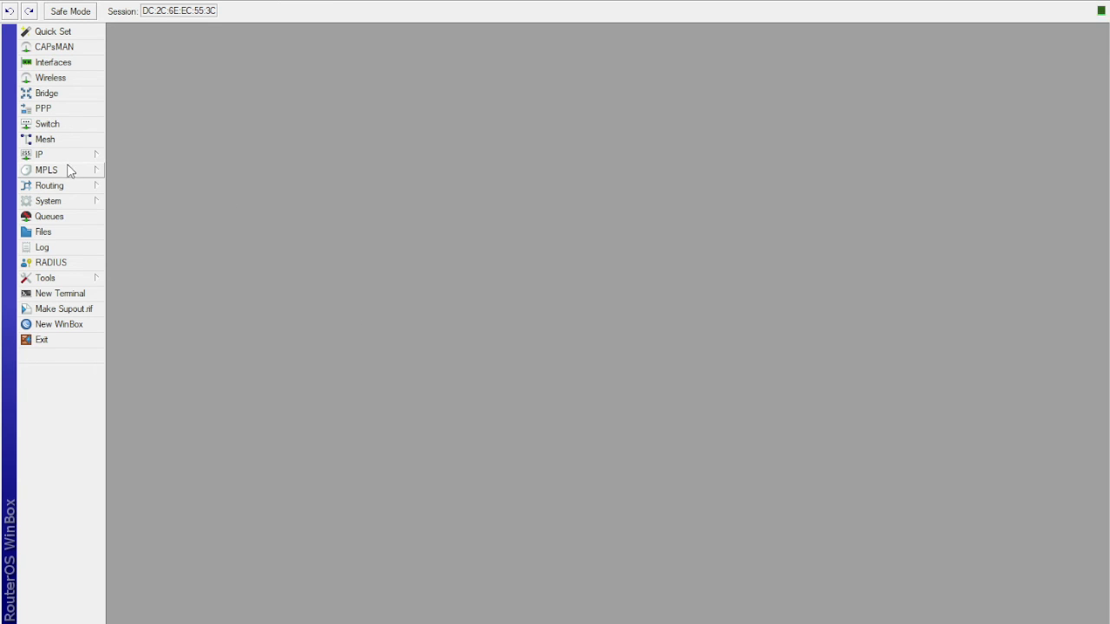
{"action": "left_click", "coordinate": [159, 249]}
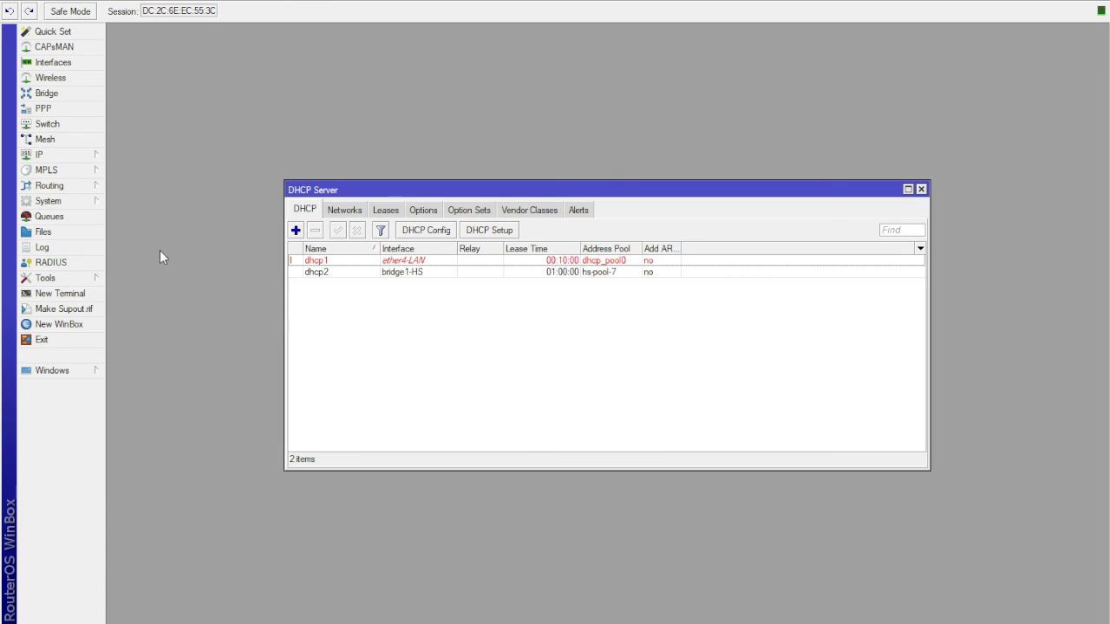
{"action": "left_click", "coordinate": [387, 210]}
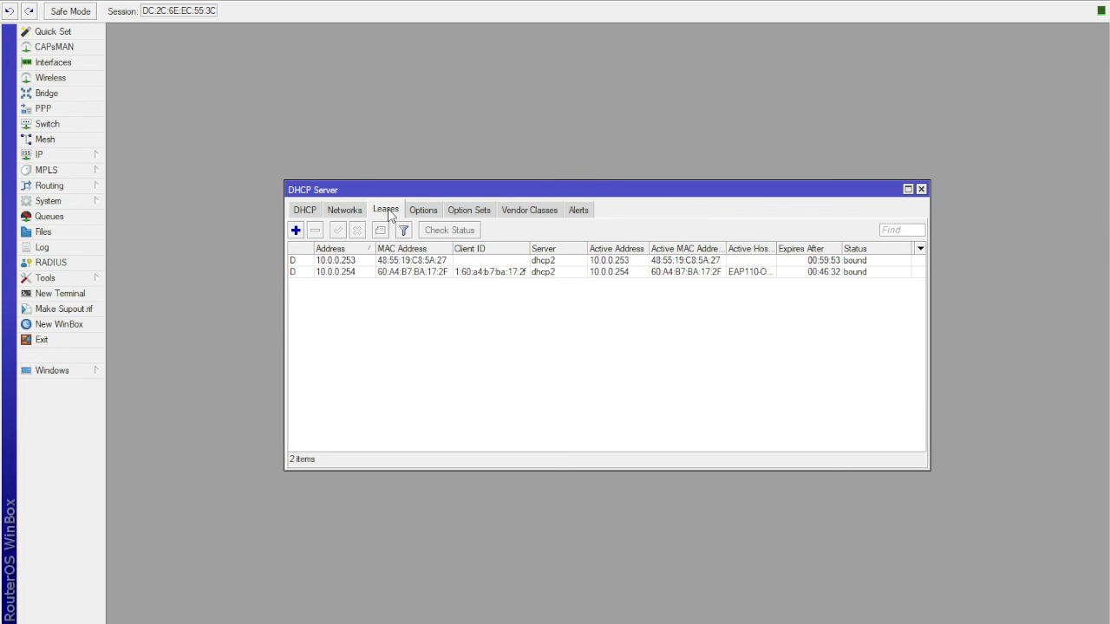
- Make the dynamic DHCP lease for 10.0.0.253 static and review its lease settings
{"action": "left_click", "coordinate": [388, 262]}
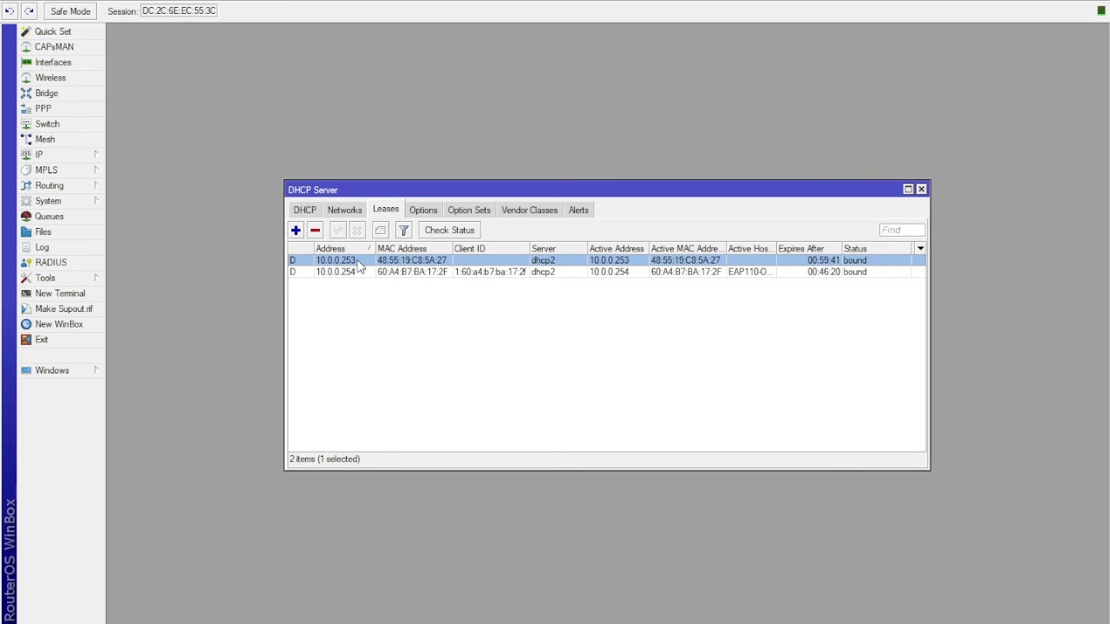
{"action": "right_click", "coordinate": [357, 261]}
{"action": "left_click", "coordinate": [414, 396]}
{"action": "double_click", "coordinate": [352, 261]}
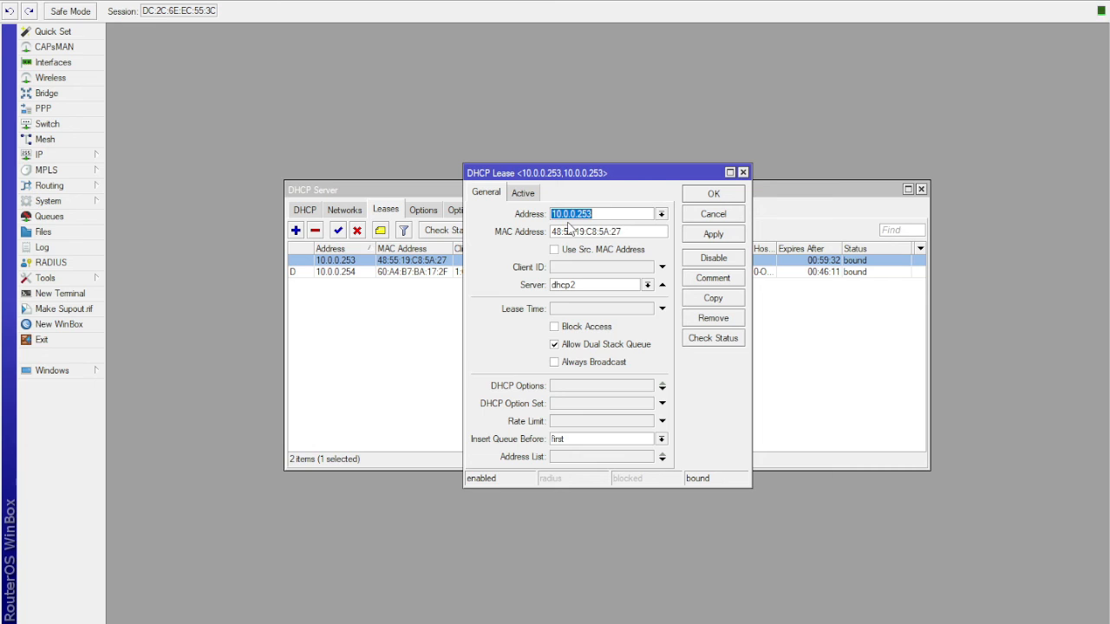
{"action": "left_click", "coordinate": [724, 196]}
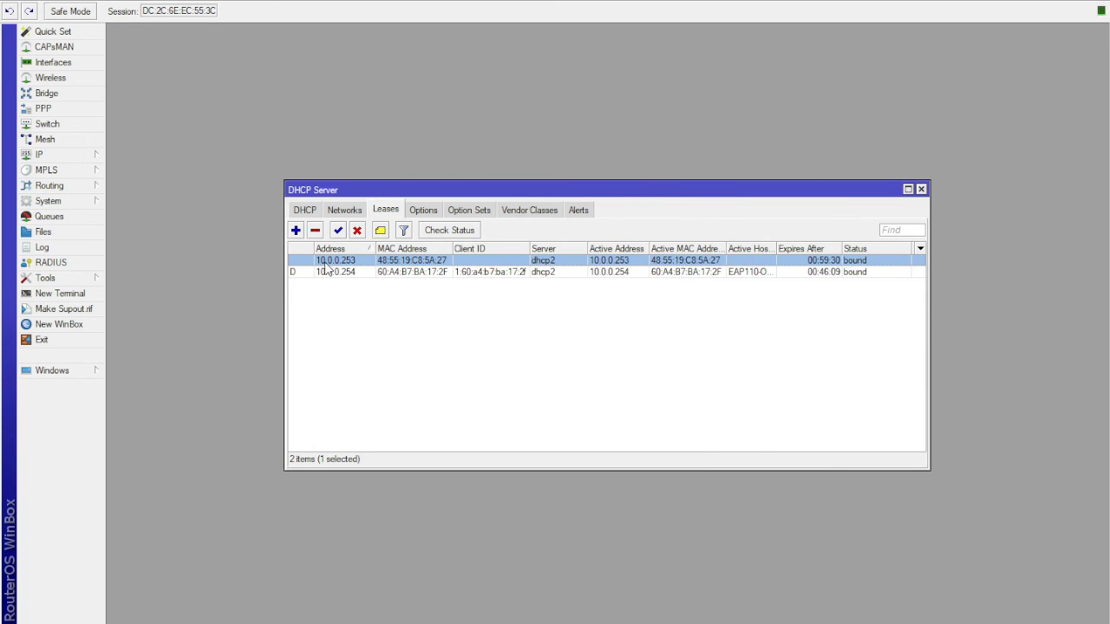
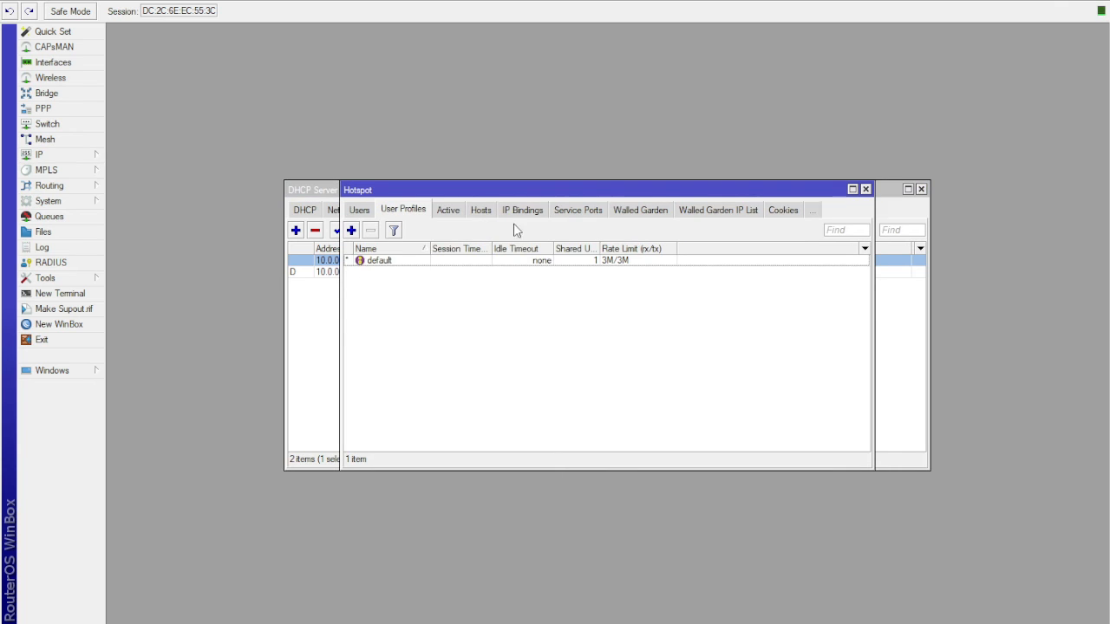
- Make an IP binding from the hotspot host 10.0.0.253 with type bypassed and save it
{"action": "left_click", "coordinate": [491, 211]}
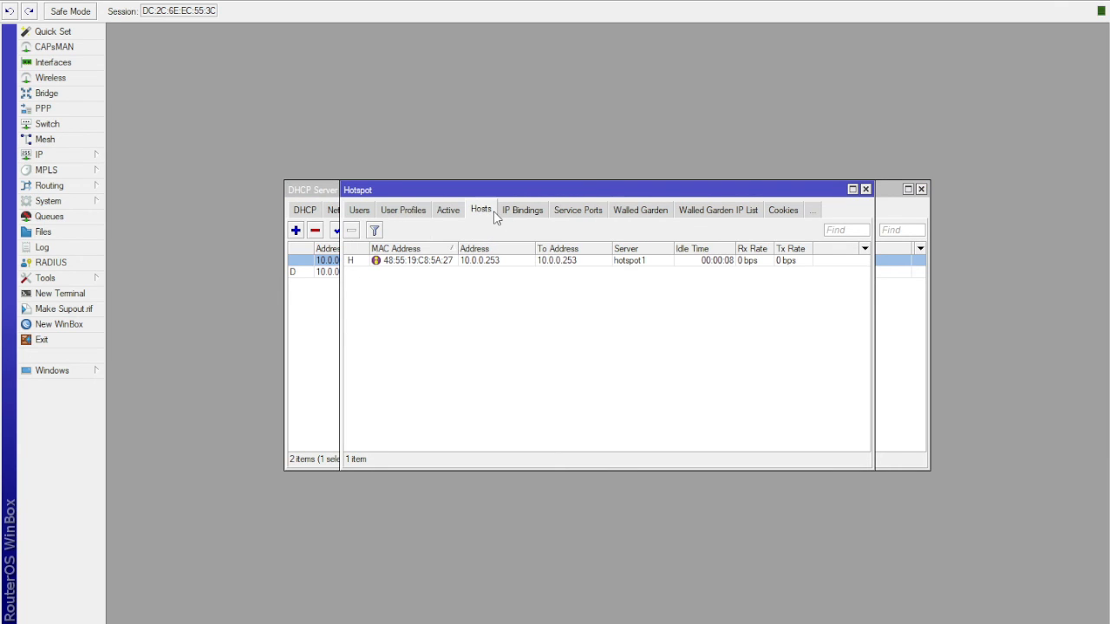
{"action": "left_click", "coordinate": [421, 261]}
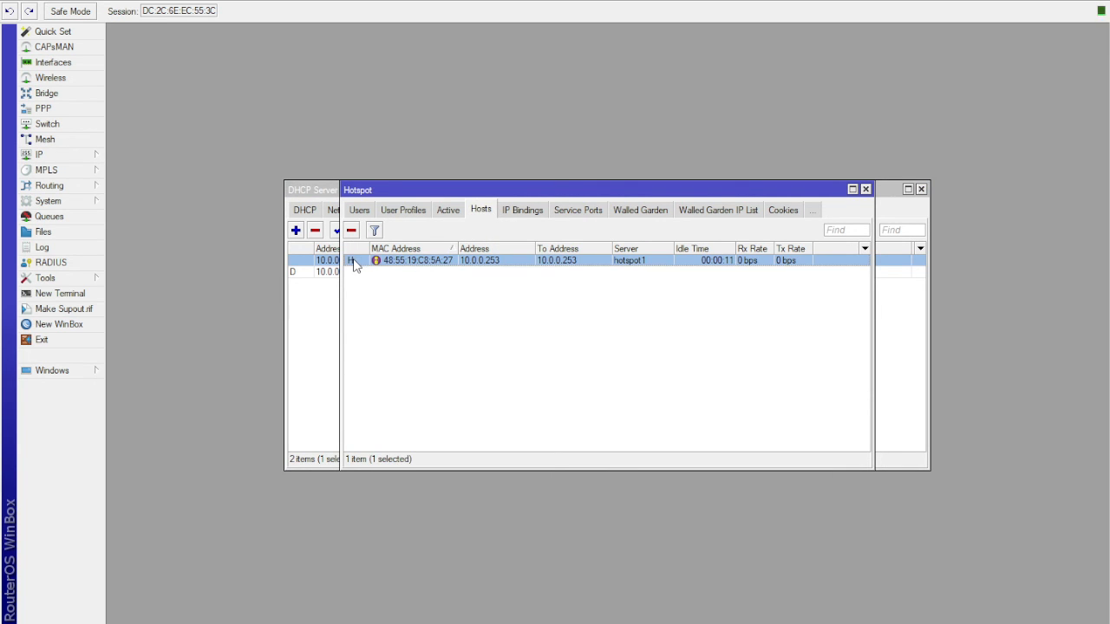
{"action": "double_click", "coordinate": [424, 263]}
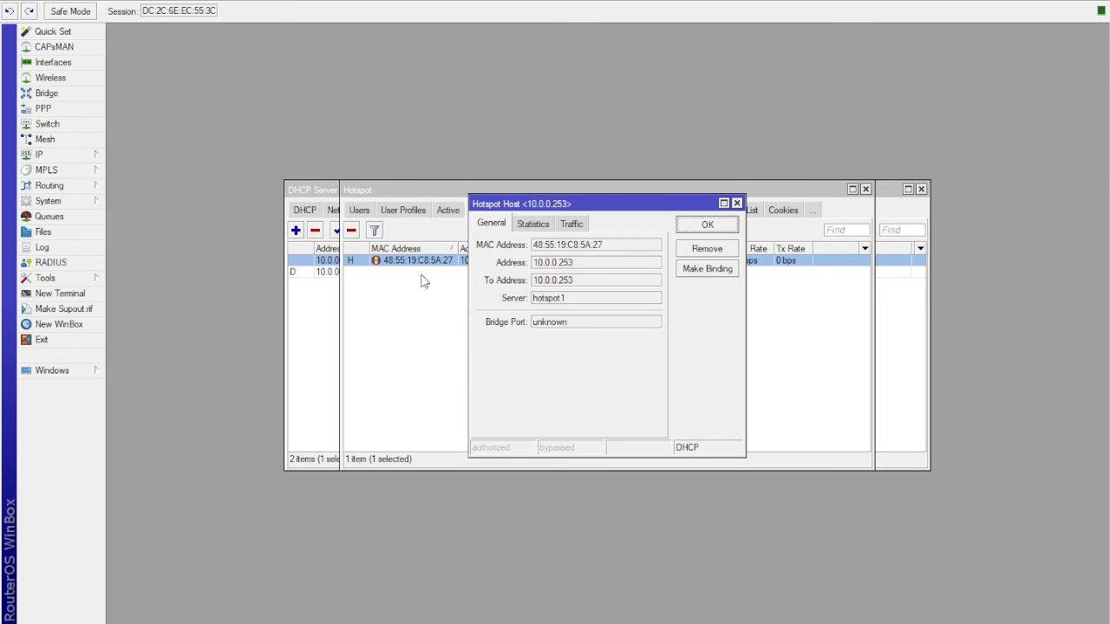
{"action": "left_click", "coordinate": [707, 270]}
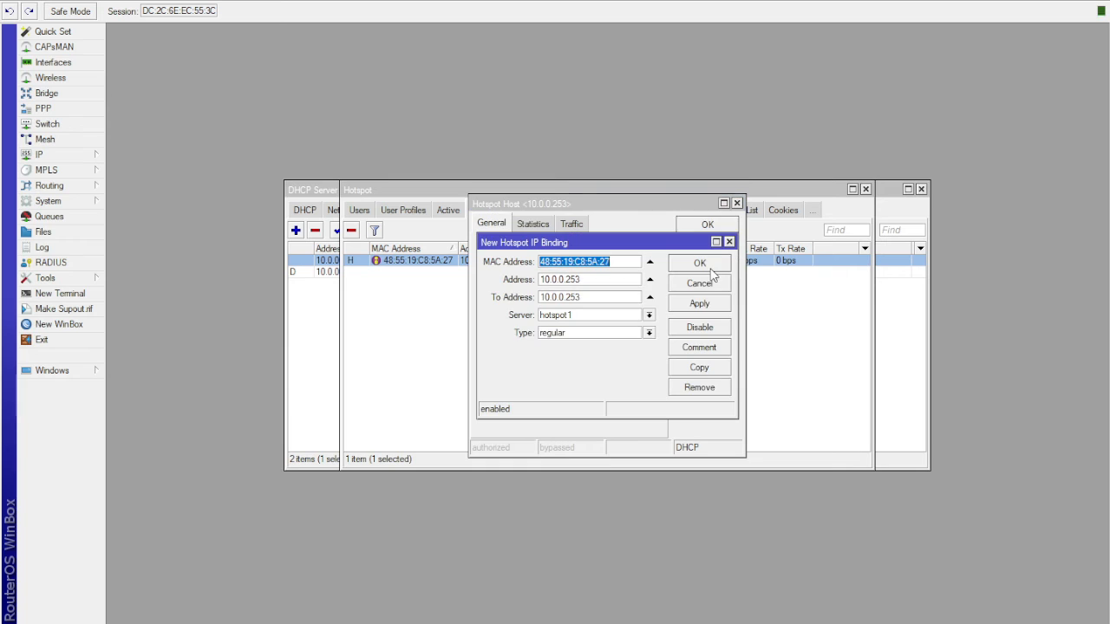
{"action": "left_click", "coordinate": [630, 338]}
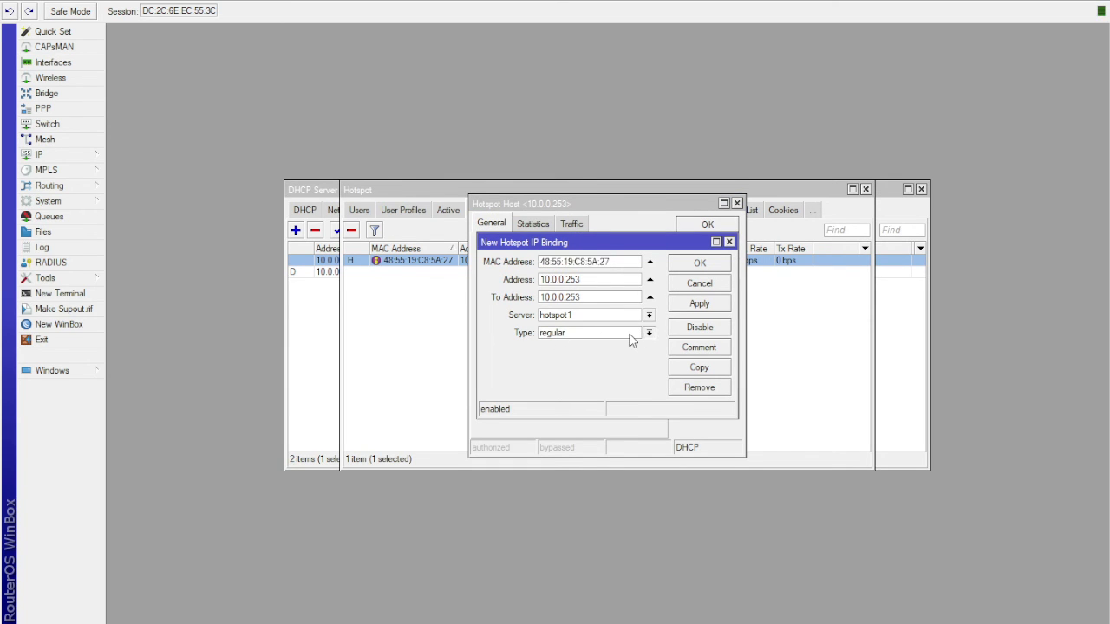
{"action": "left_click", "coordinate": [595, 362]}
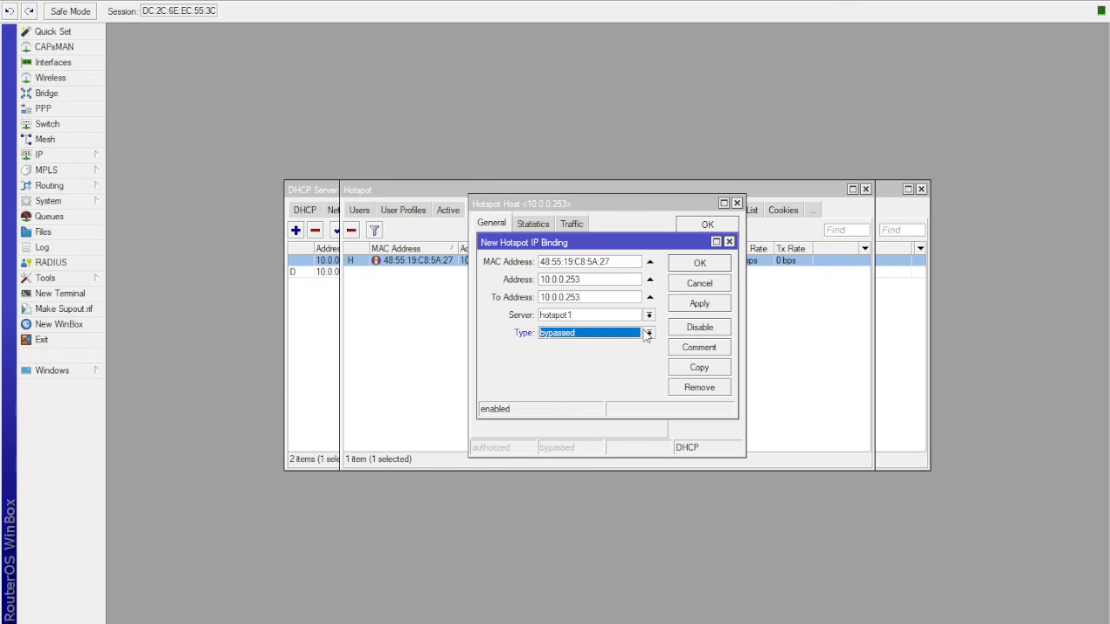
{"action": "left_click", "coordinate": [699, 305]}
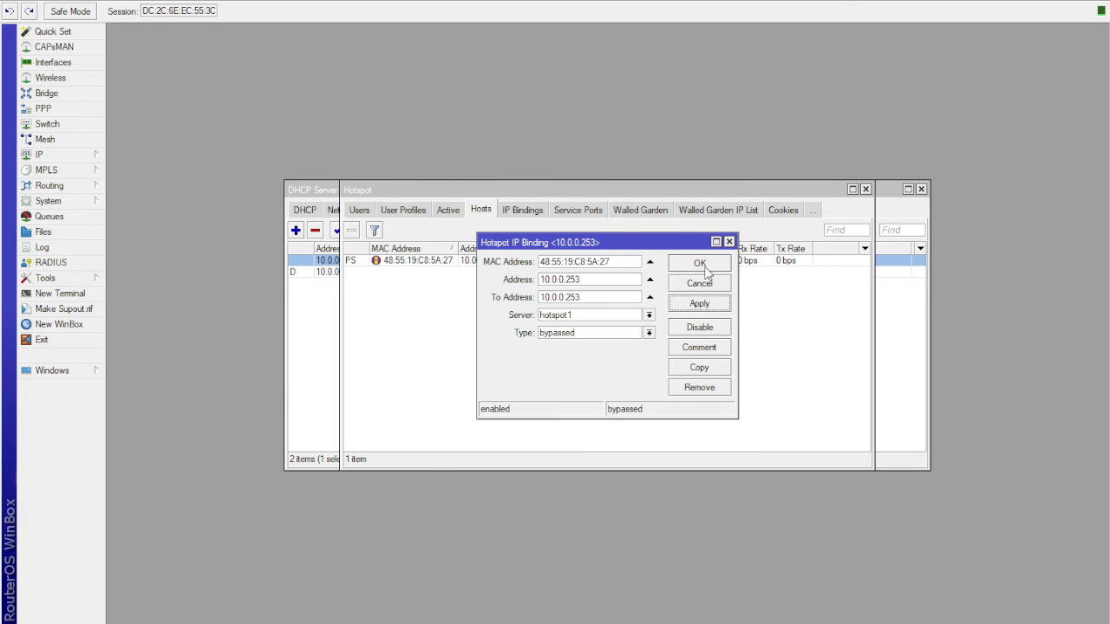
{"action": "left_click", "coordinate": [703, 263]}
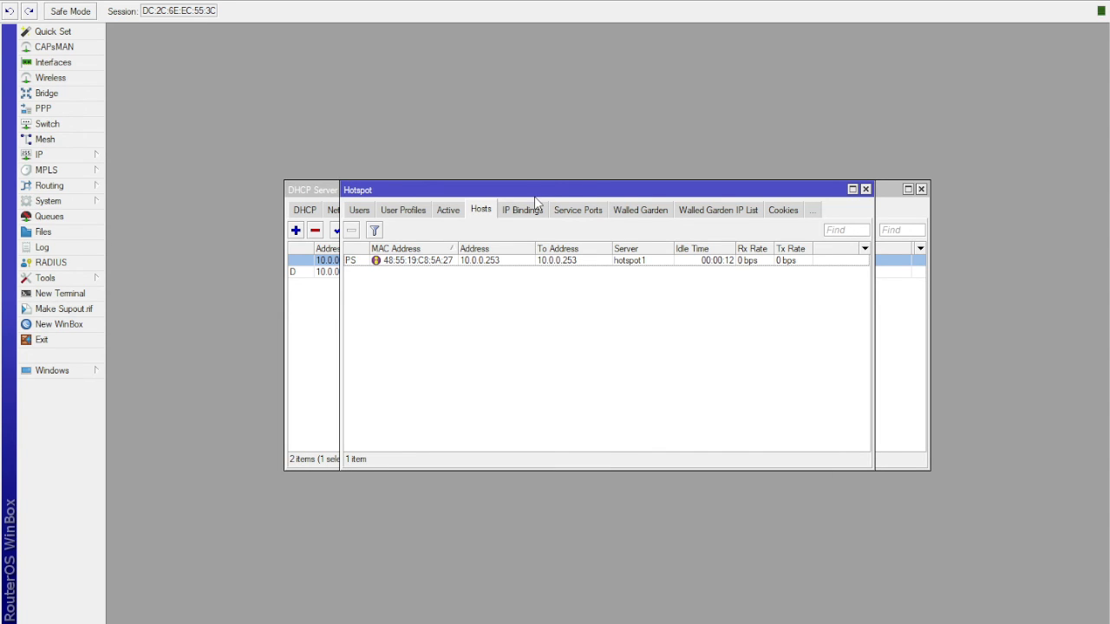
- Add a Walled Garden IP entry that accepts destination address 10.0.0.253
{"action": "left_click_drag", "start_coordinate": [534, 196], "coordinate": [379, 189]}
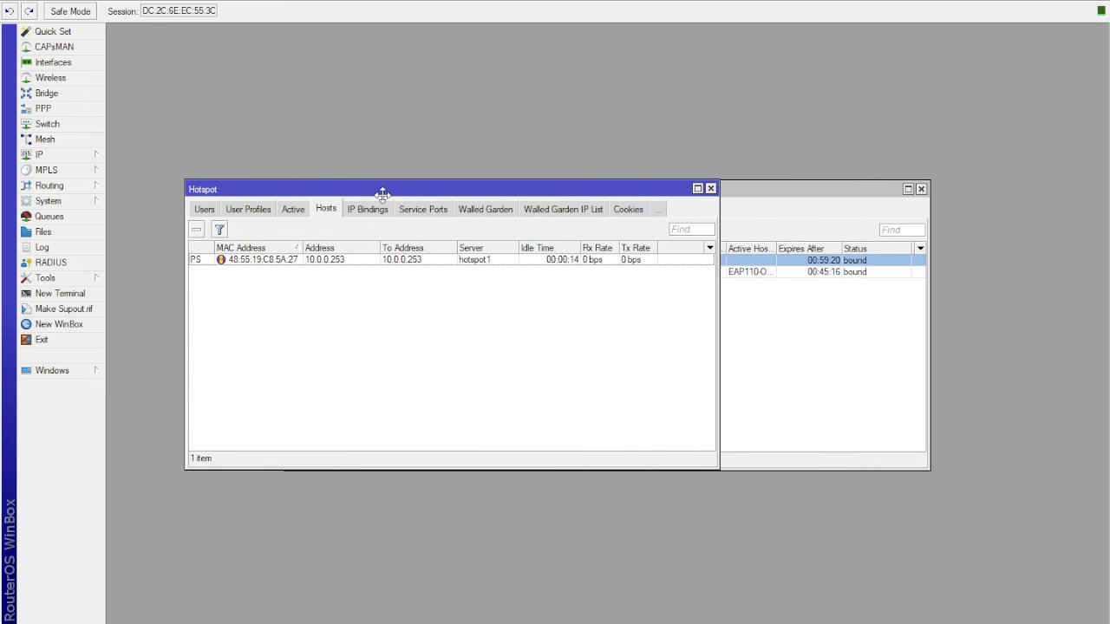
{"action": "left_click", "coordinate": [565, 211]}
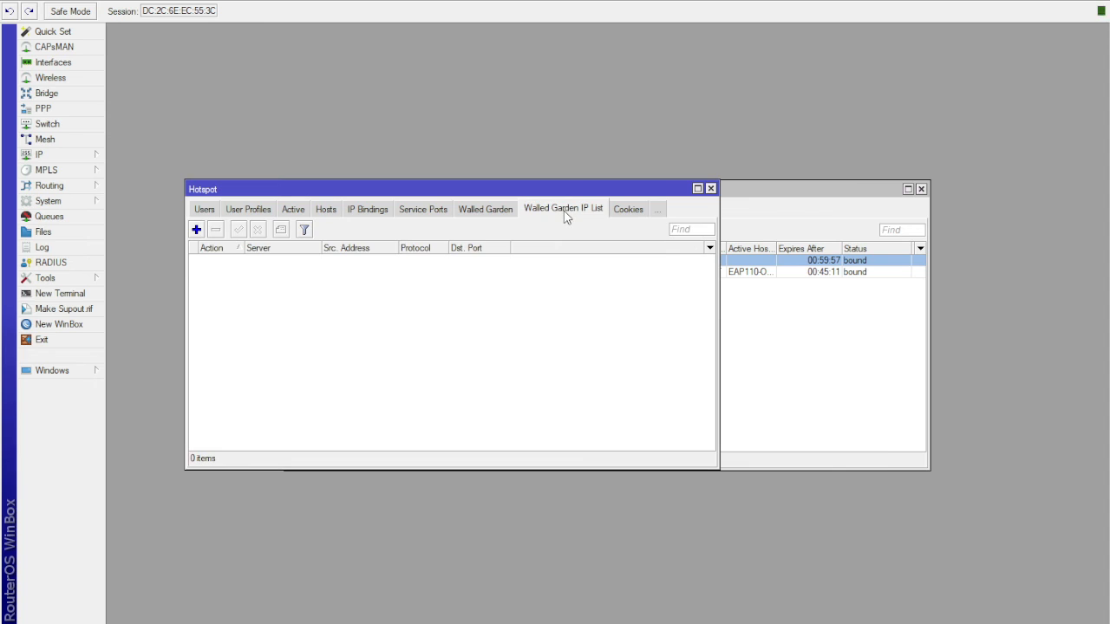
{"action": "left_click", "coordinate": [196, 230]}
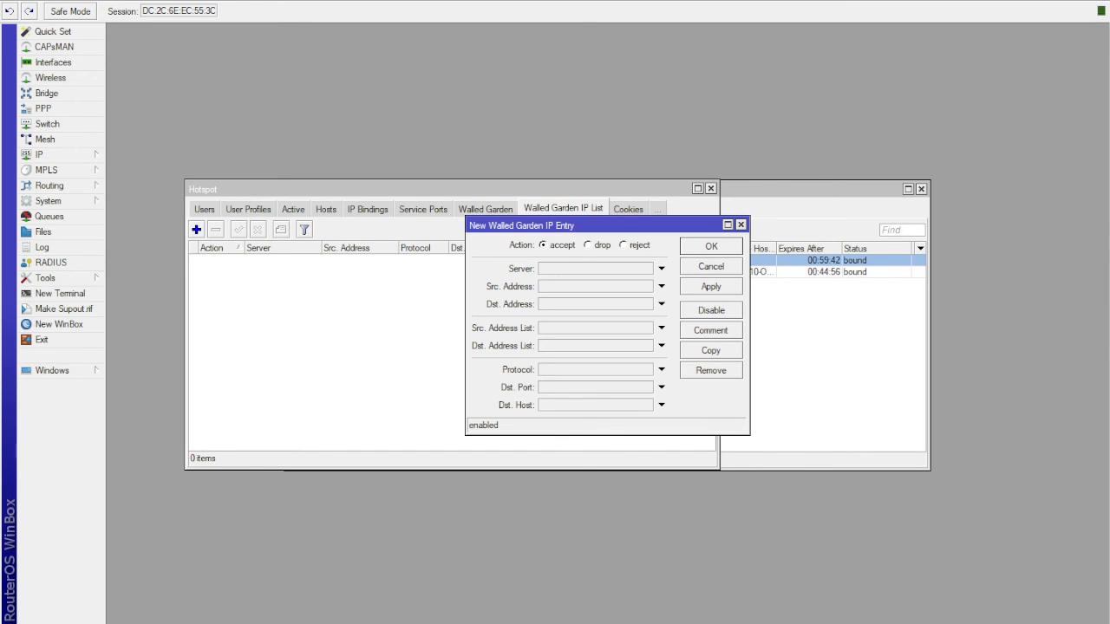
{"action": "left_click", "coordinate": [547, 305]}
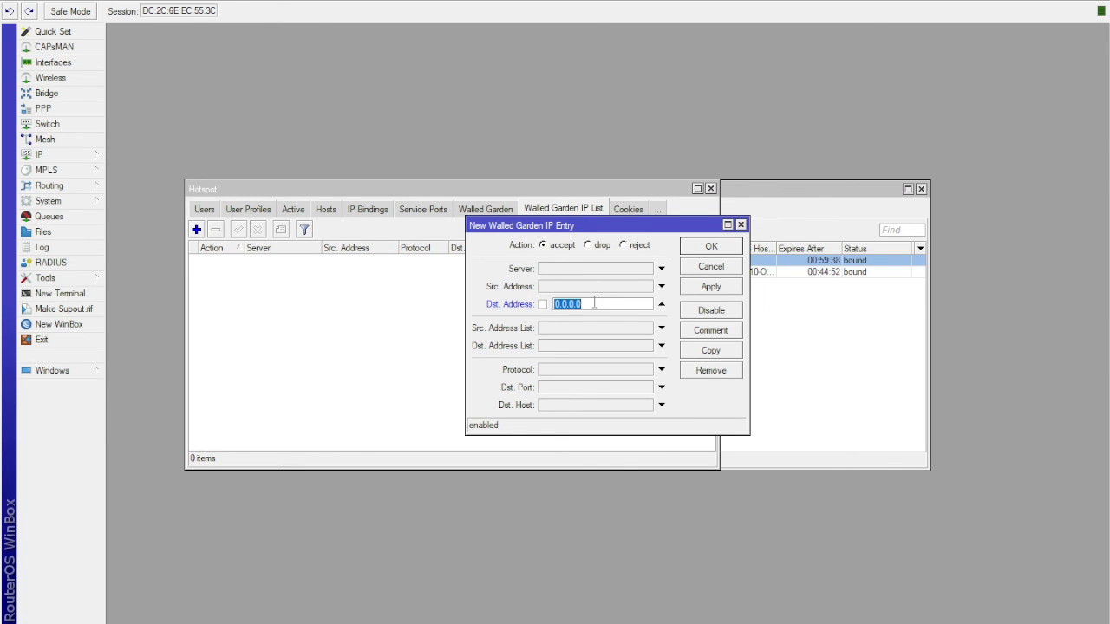
{"action": "type", "text": "10.0.0.253"}
{"action": "key", "text": "Tab"}
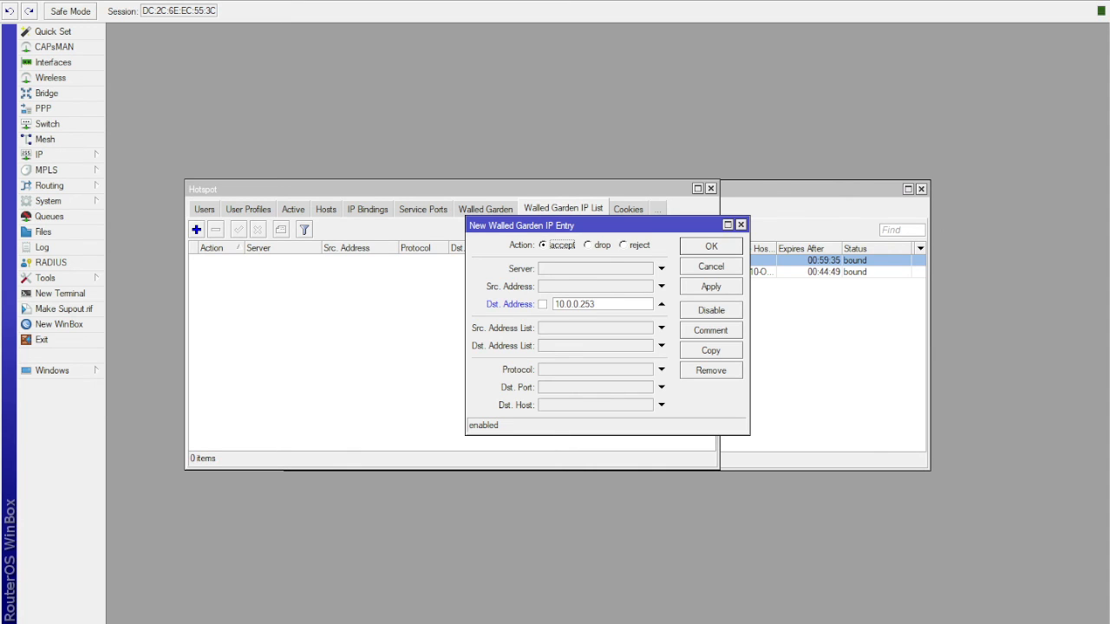
{"action": "left_click", "coordinate": [718, 293]}
{"action": "left_click", "coordinate": [718, 249]}
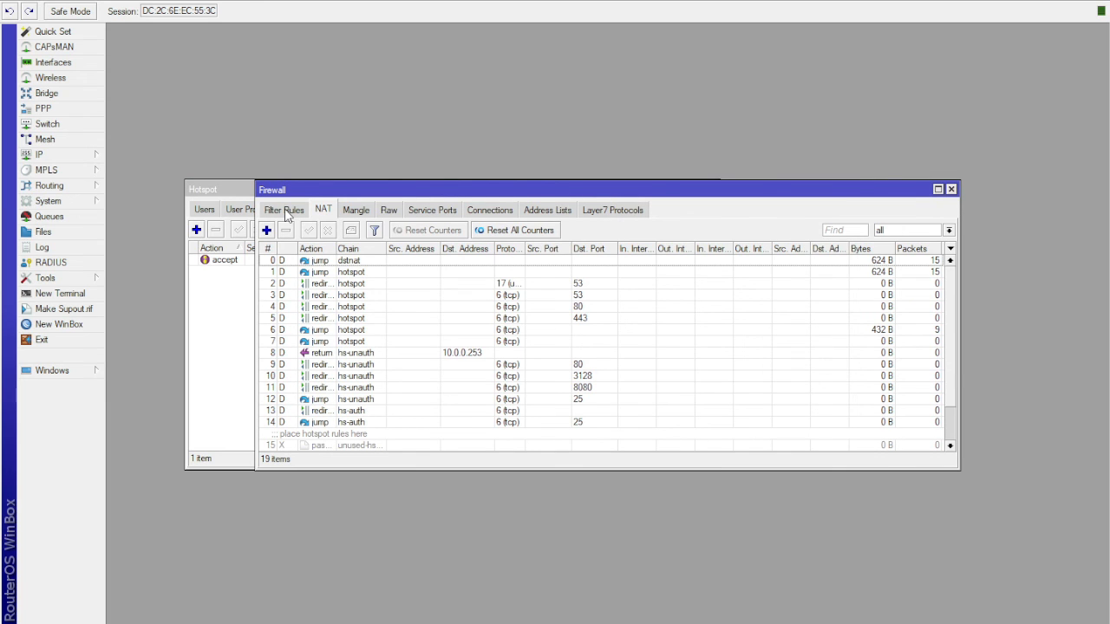
- Add a firewall filter rule on the input chain for source address 10.0.0.253 and move it to the top of the rules
{"action": "left_click", "coordinate": [287, 215]}
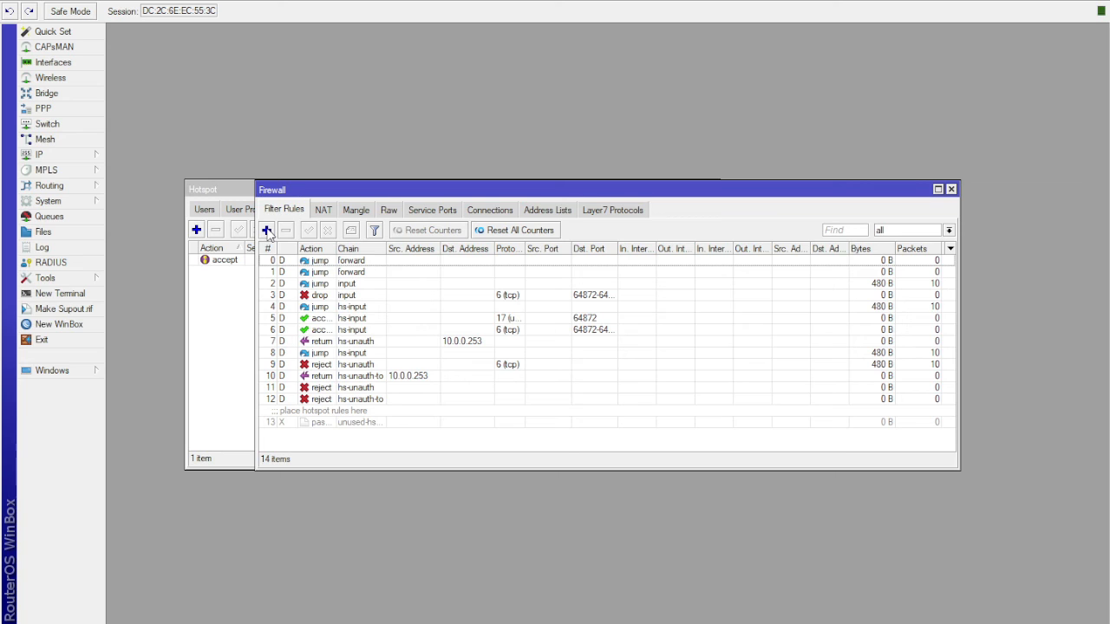
{"action": "left_click", "coordinate": [267, 230]}
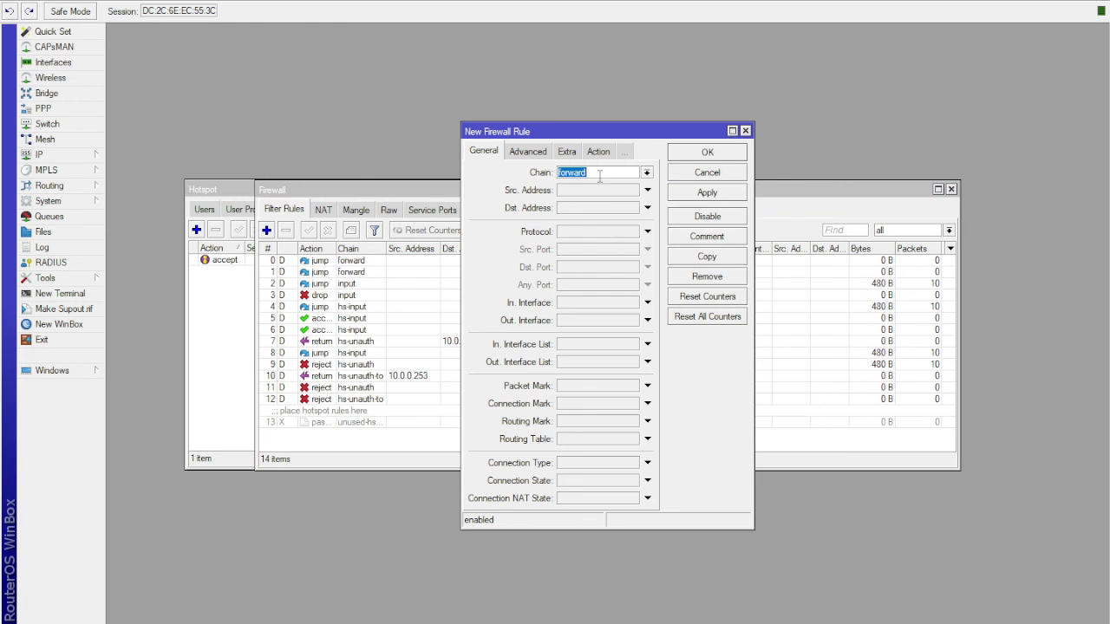
{"action": "left_click", "coordinate": [648, 174]}
{"action": "left_click", "coordinate": [595, 227]}
{"action": "left_click", "coordinate": [575, 190]}
{"action": "type", "text": "10.0.0.253"}
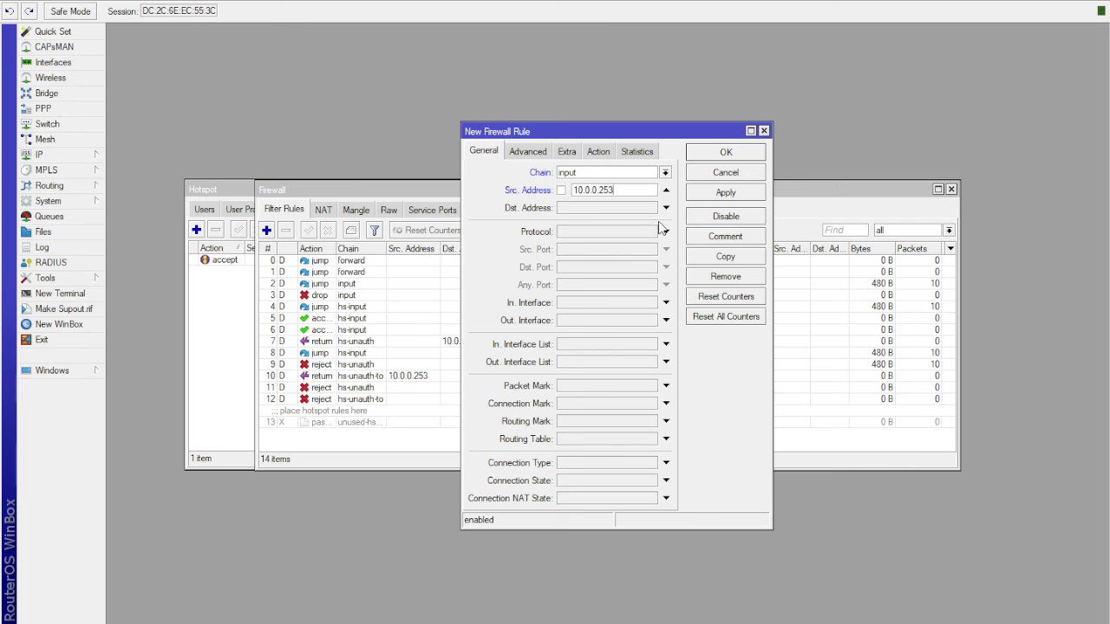
{"action": "left_click", "coordinate": [718, 194]}
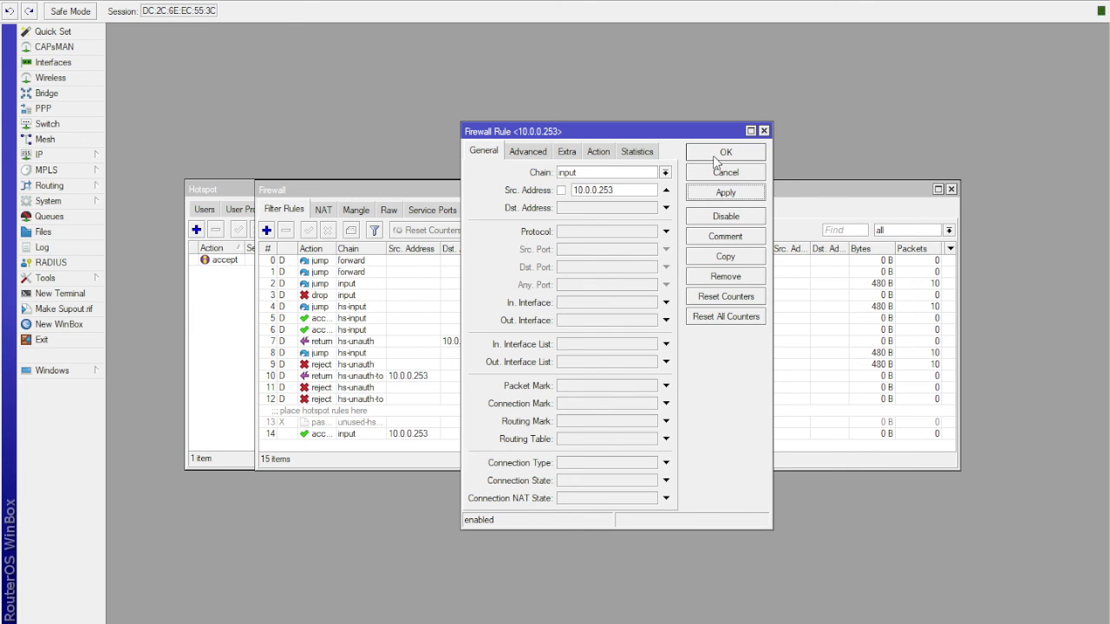
{"action": "left_click", "coordinate": [719, 156]}
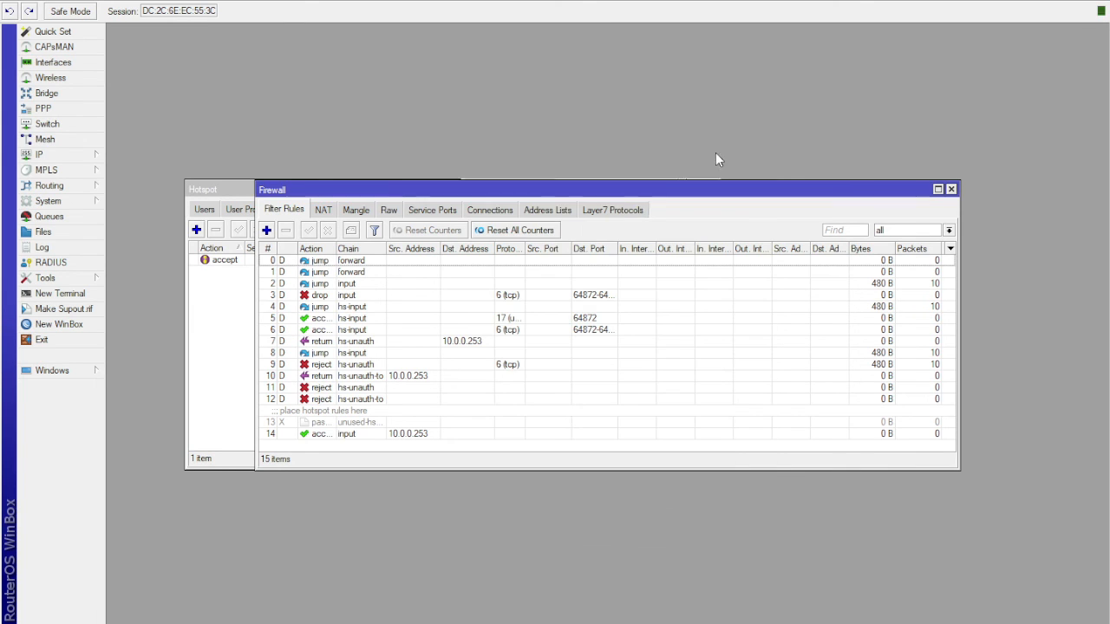
{"action": "left_click", "coordinate": [347, 436]}
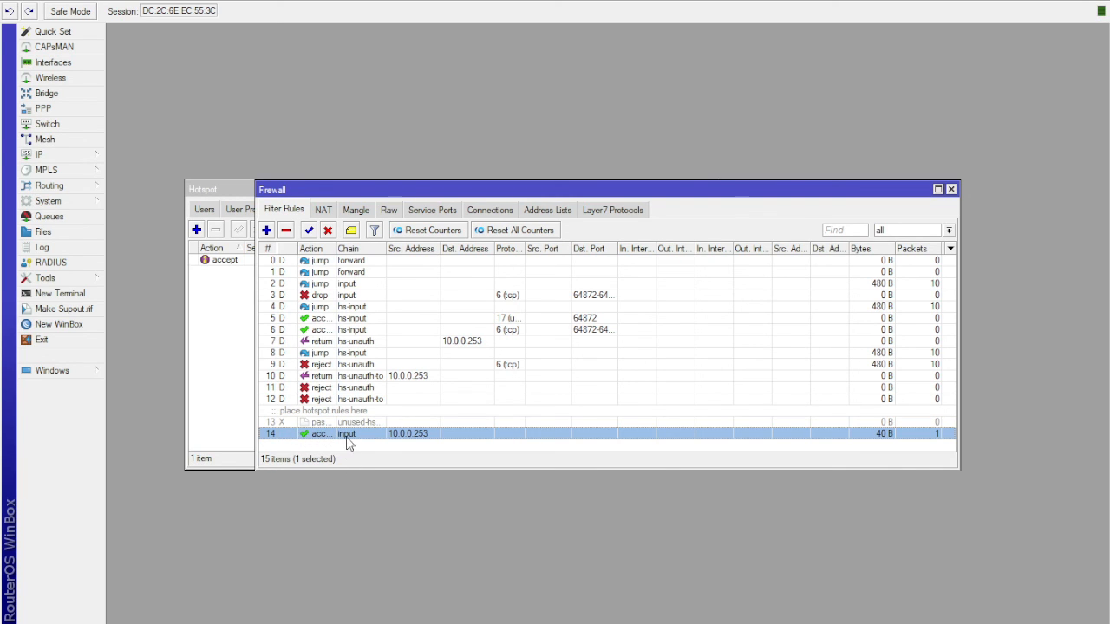
{"action": "left_click_drag", "start_coordinate": [350, 435], "coordinate": [356, 263]}
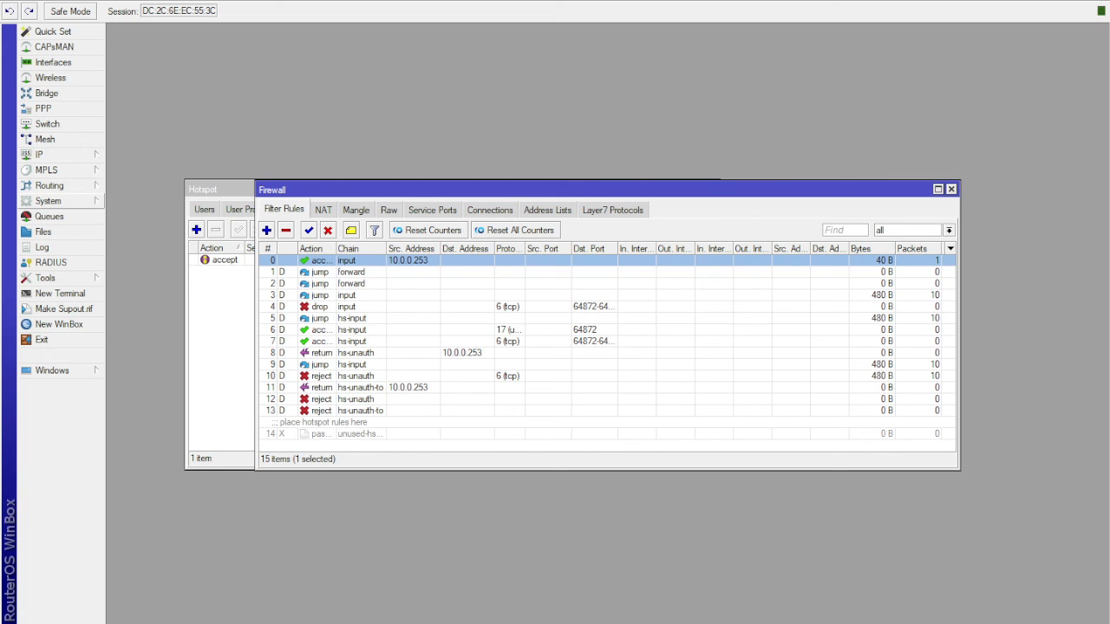
- Start a new router user, enter the Pisowifi account's user name and assign it to the full group
{"action": "left_click", "coordinate": [142, 545]}
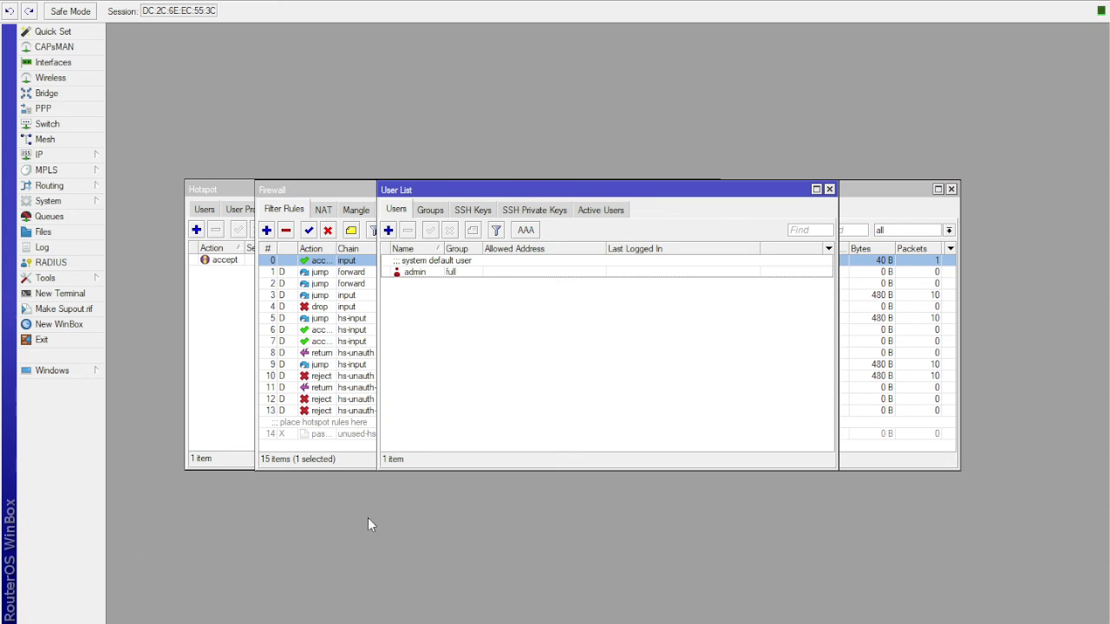
{"action": "left_click", "coordinate": [388, 230]}
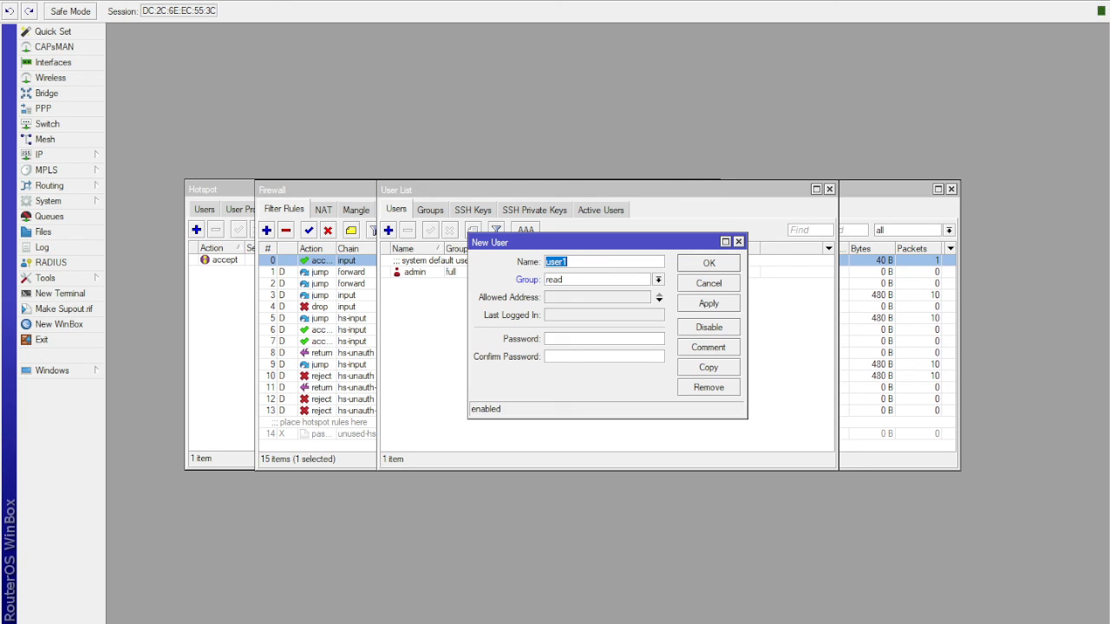
{"action": "left_click", "coordinate": [186, 623]}
{"action": "left_click", "coordinate": [582, 587]}
{"action": "type", "text": "haylpeisowifi"}
{"action": "key", "text": "BackSpace"}
{"action": "key", "text": "BackSpace"}
{"action": "key", "text": "BackSpace"}
{"action": "key", "text": "BackSpace"}
{"action": "key", "text": "BackSpace"}
{"action": "key", "text": "BackSpace"}
{"action": "key", "text": "BackSpace"}
{"action": "key", "text": "BackSpace"}
{"action": "key", "text": "BackSpace"}
{"action": "type", "text": "episowifi"}
{"action": "left_click", "coordinate": [592, 282]}
{"action": "left_click", "coordinate": [582, 292]}
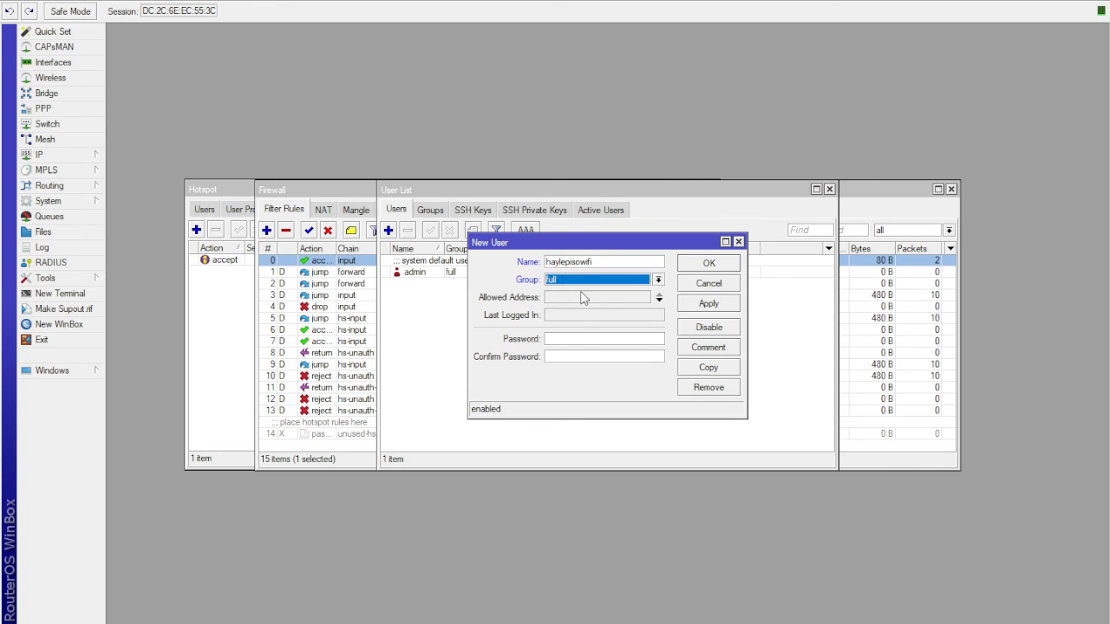
- Enter and confirm the account password for the new router user and save the account
{"action": "left_click", "coordinate": [567, 340]}
{"action": "left_click_drag", "start_coordinate": [602, 261], "coordinate": [549, 269]}
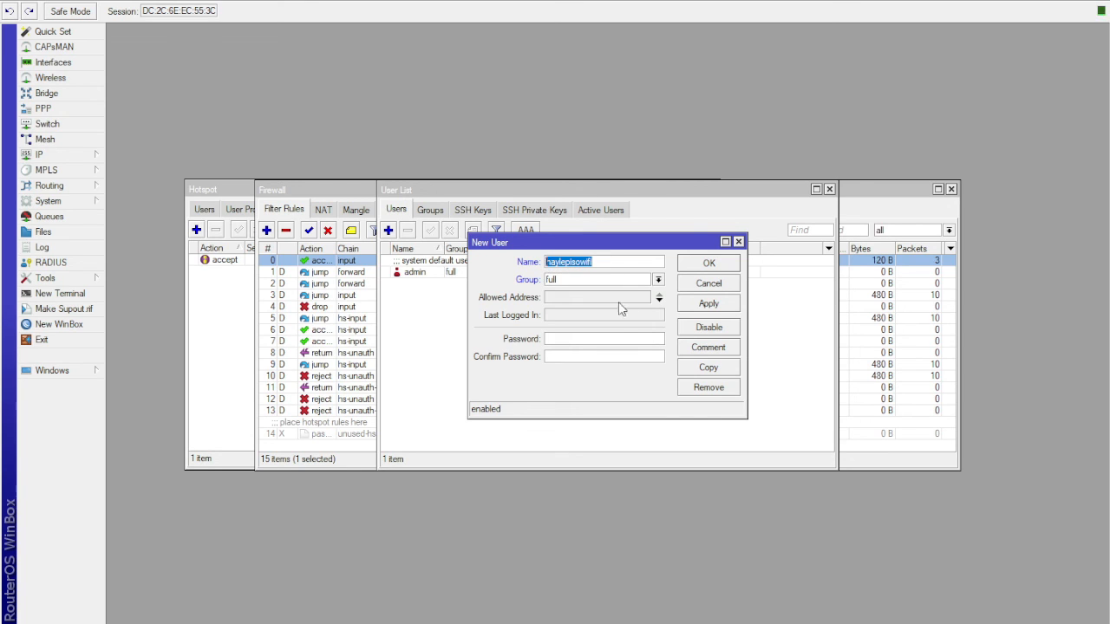
{"action": "left_click", "coordinate": [572, 338]}
{"action": "key", "text": "ctrl+v"}
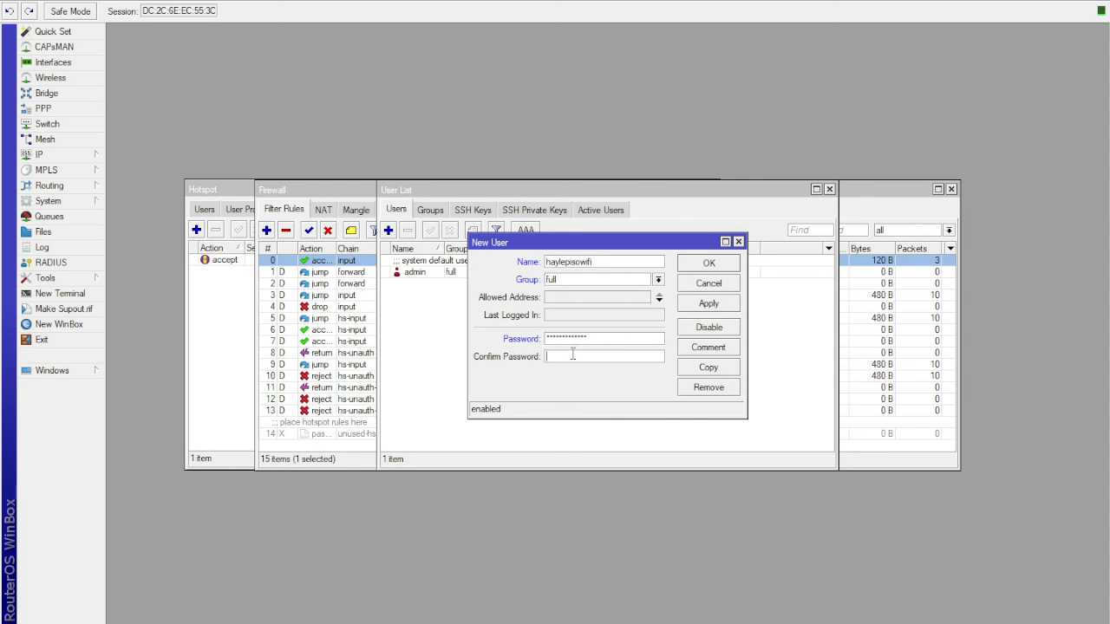
{"action": "key", "text": "Tab"}
{"action": "key", "text": "ctrl+v"}
{"action": "left_click", "coordinate": [708, 304]}
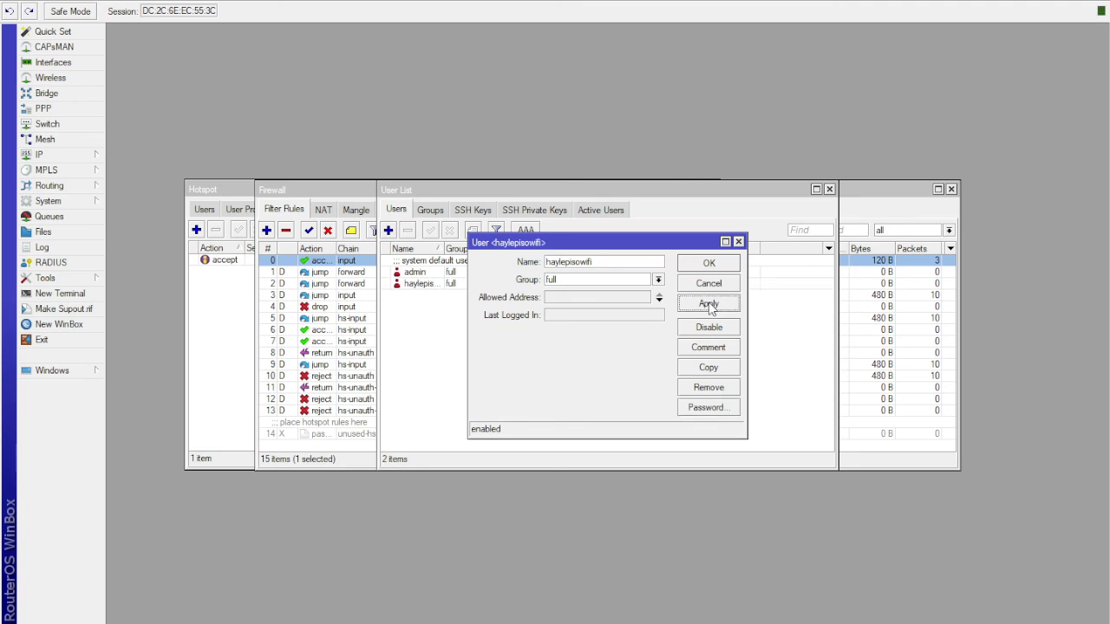
{"action": "left_click", "coordinate": [718, 266]}
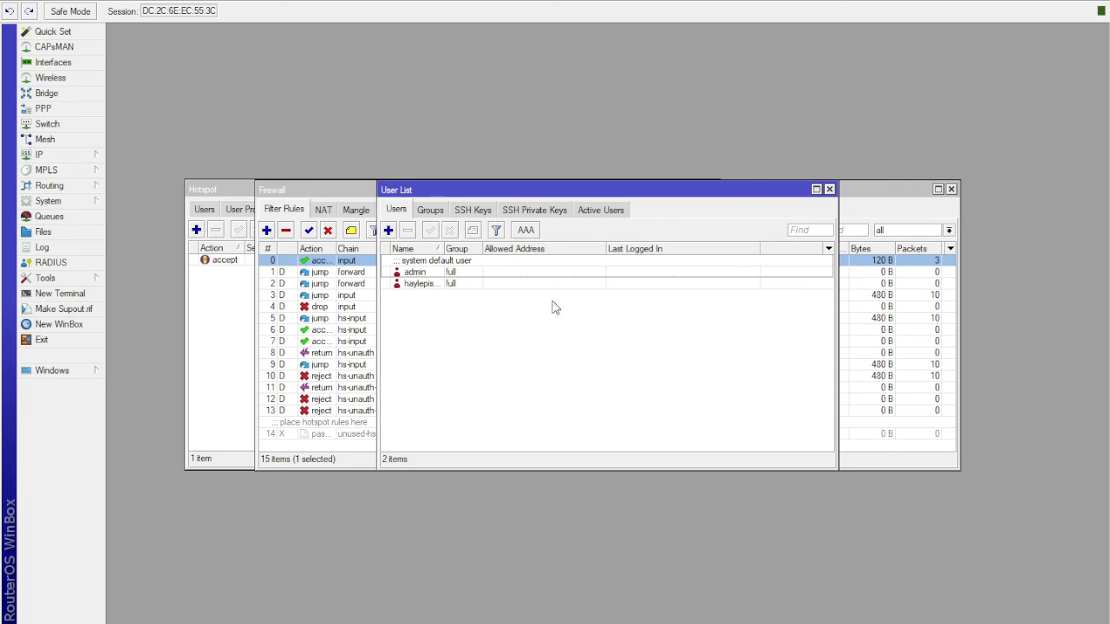
- Close the User List, Firewall, Hotspot and DHCP Server windows
{"action": "left_click", "coordinate": [829, 189]}
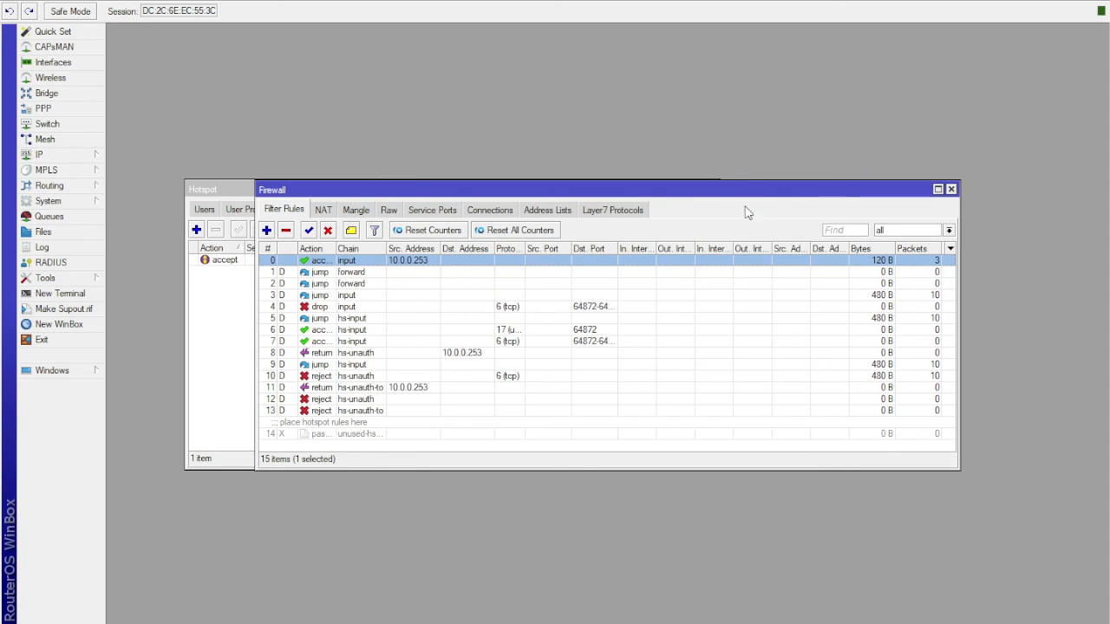
{"action": "left_click", "coordinate": [952, 190]}
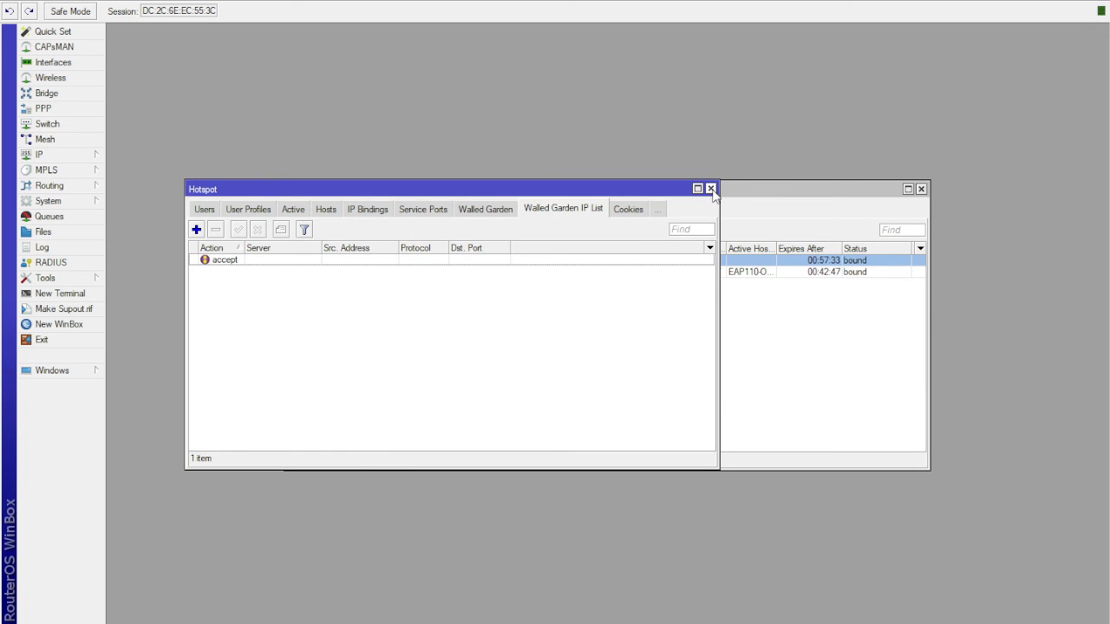
{"action": "left_click", "coordinate": [711, 188]}
{"action": "left_click", "coordinate": [922, 188]}
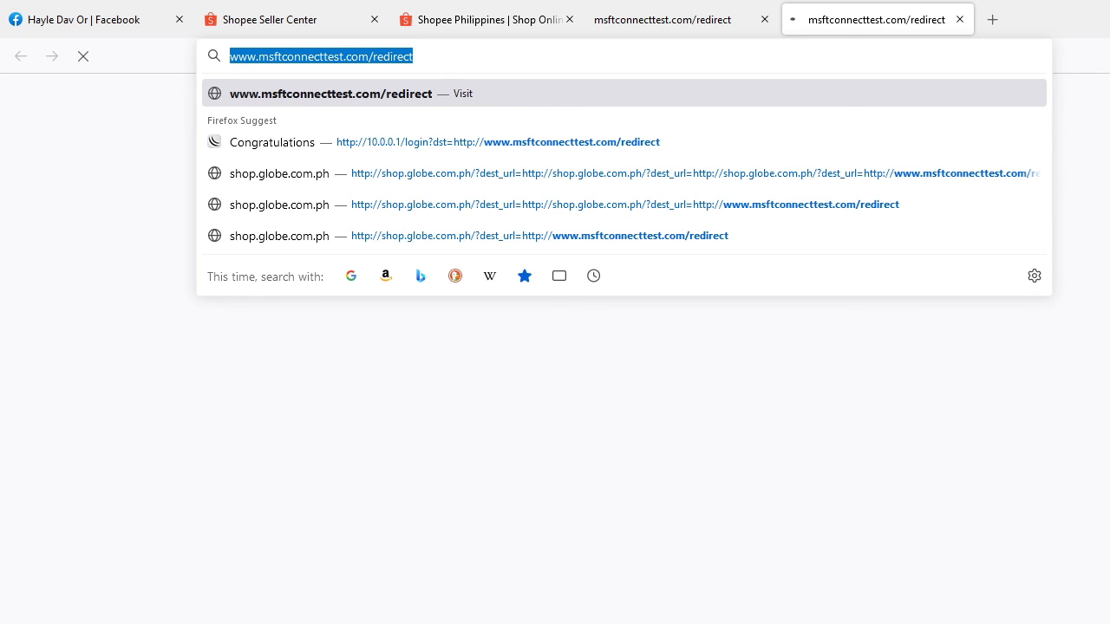
- Return from the browser to WinBox and delete the hotspot directory from the router's file list
{"action": "left_click", "coordinate": [531, 623]}
{"action": "left_click", "coordinate": [704, 620]}
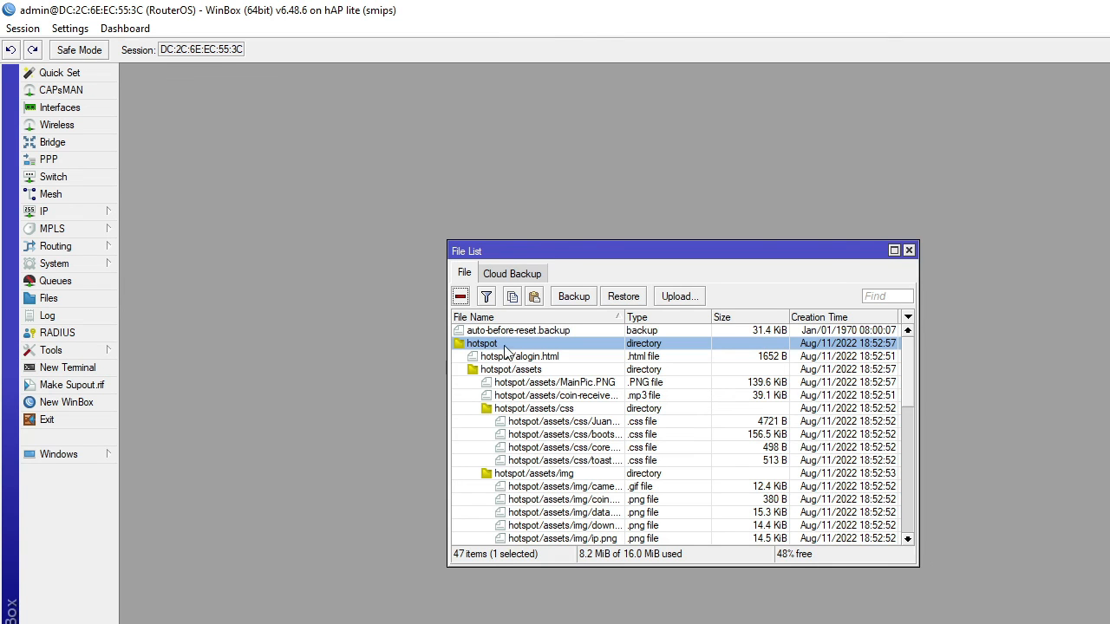
{"action": "key", "text": "Delete"}
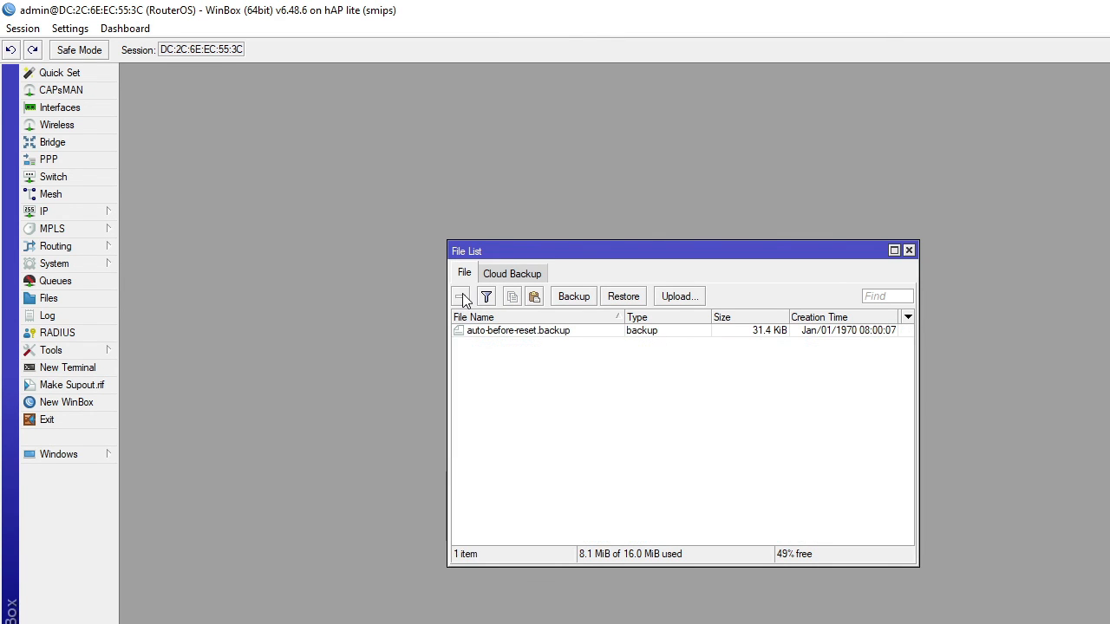
{"action": "left_click", "coordinate": [570, 405]}
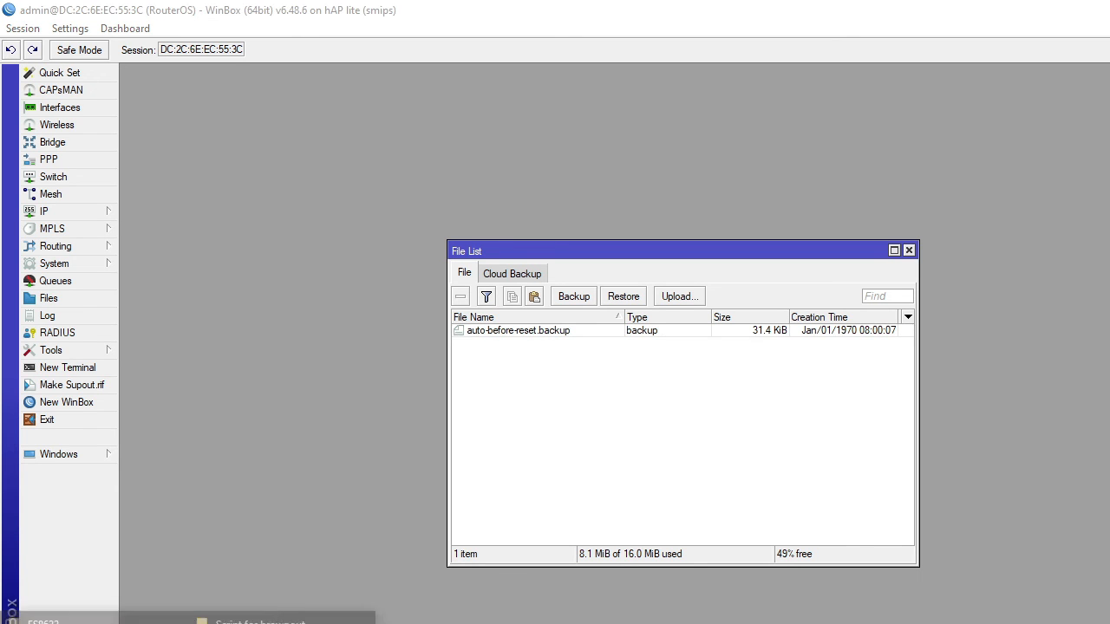
- Copy the hotspot folder from release-4.0 in File Explorer into the router's file list in WinBox
{"action": "left_click", "coordinate": [52, 617]}
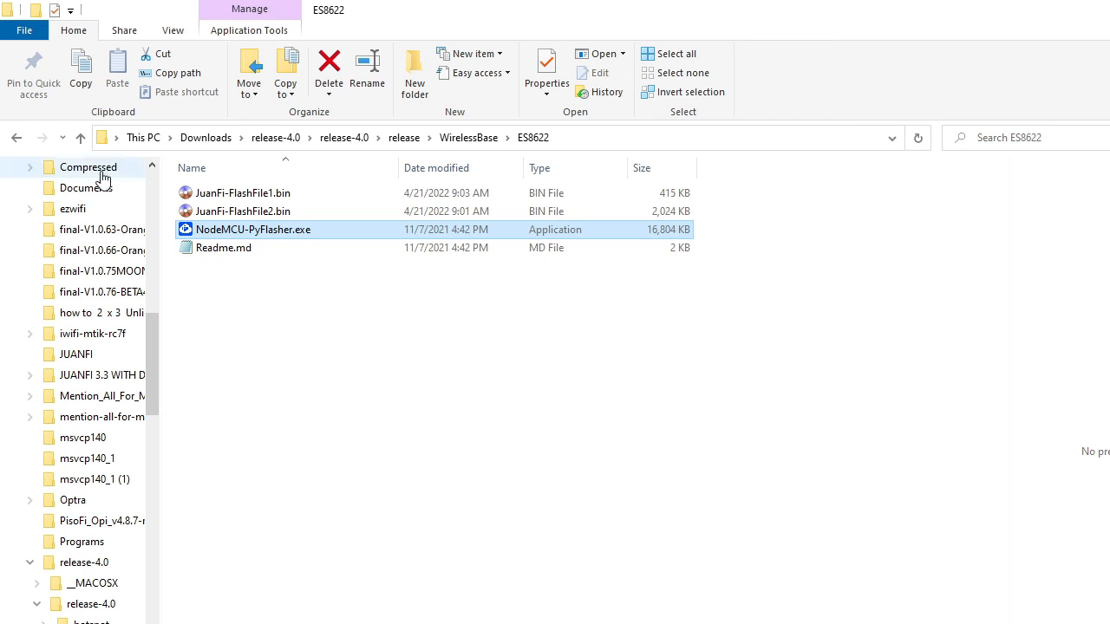
{"action": "left_click", "coordinate": [82, 138]}
{"action": "left_click", "coordinate": [82, 139]}
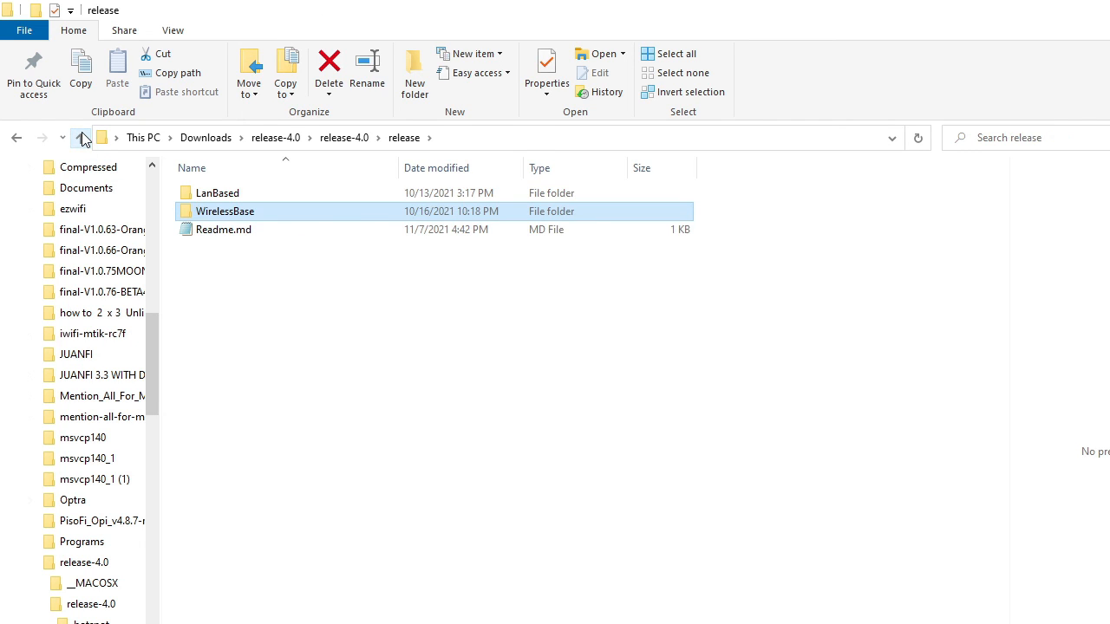
{"action": "left_click", "coordinate": [81, 139]}
{"action": "left_click", "coordinate": [232, 198]}
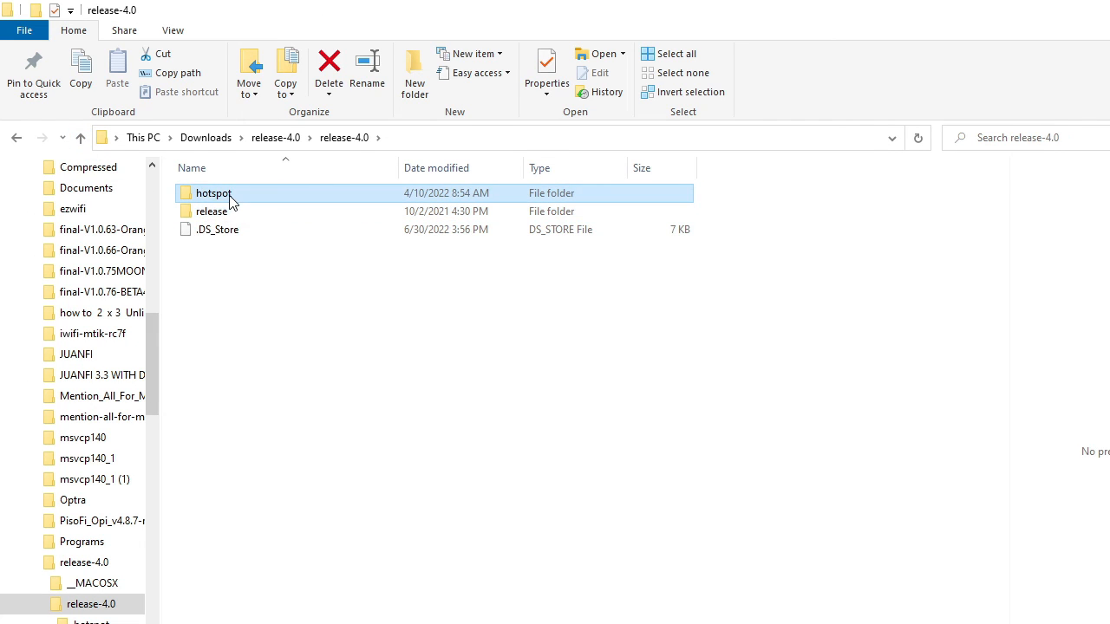
{"action": "left_click_drag", "start_coordinate": [231, 197], "coordinate": [599, 425]}
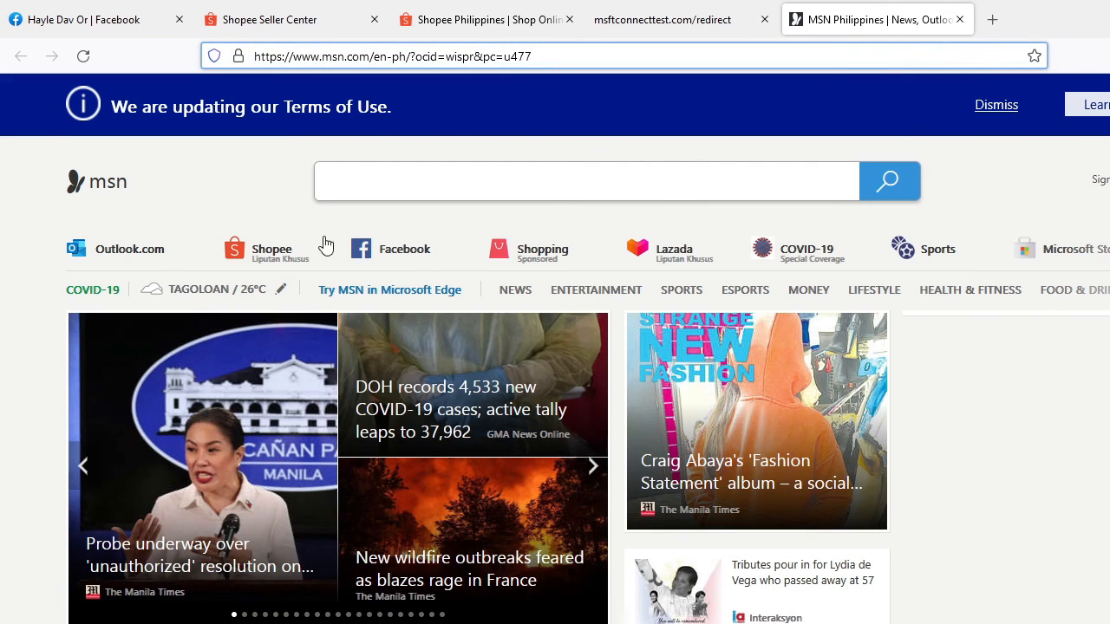
- Load the hotspot portal address 10.0.0.1 in the Firefox tab showing the MSN page
{"action": "left_click", "coordinate": [549, 56]}
{"action": "left_click_drag", "start_coordinate": [549, 56], "coordinate": [195, 62]}
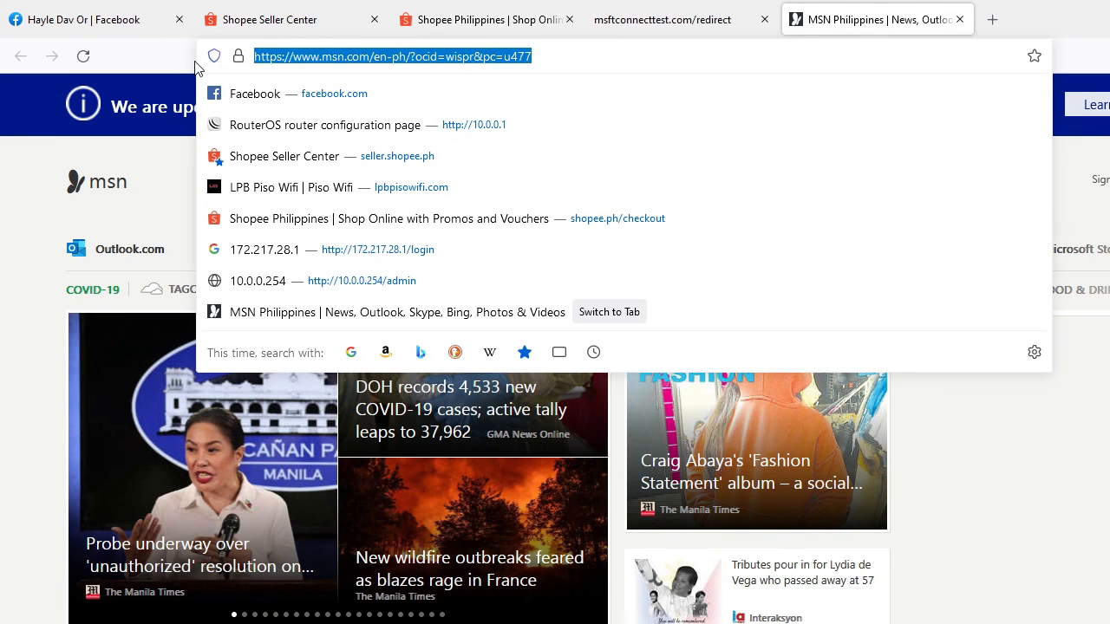
{"action": "type", "text": "10"}
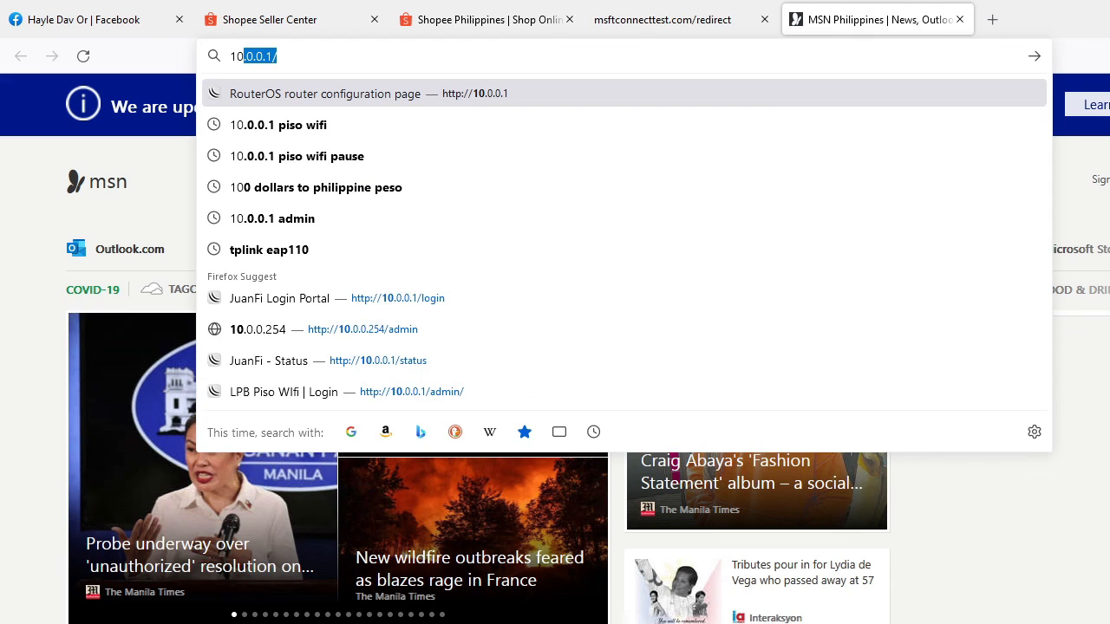
{"action": "type", "text": "0."}
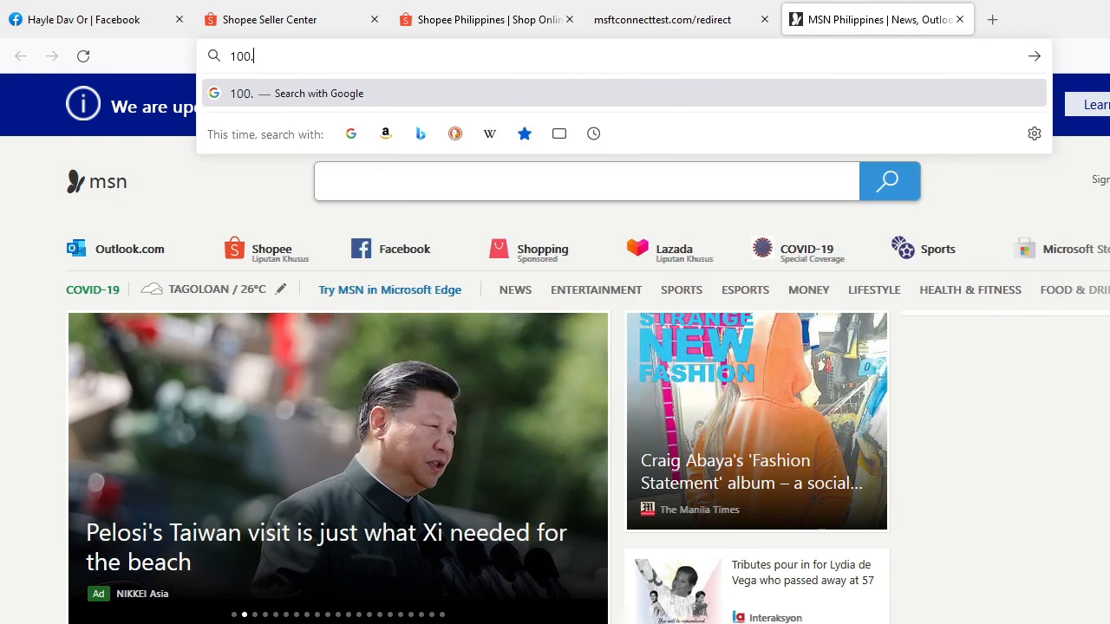
{"action": "key", "text": "BackSpace"}
{"action": "key", "text": "BackSpace"}
{"action": "type", "text": ".0.0."}
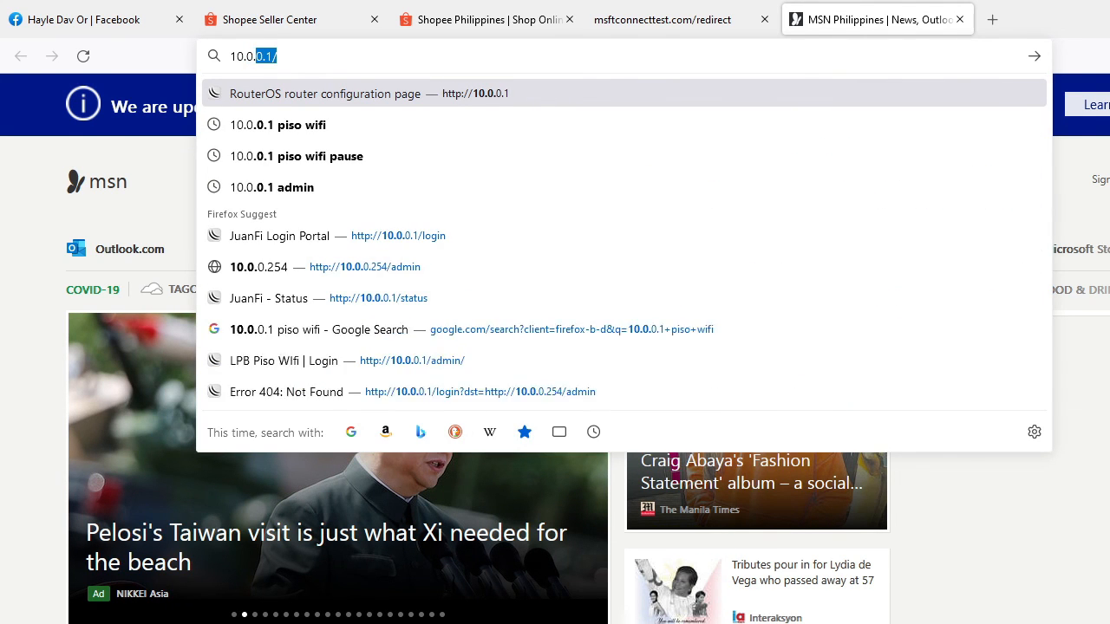
{"action": "type", "text": "1"}
{"action": "key", "text": "Return"}
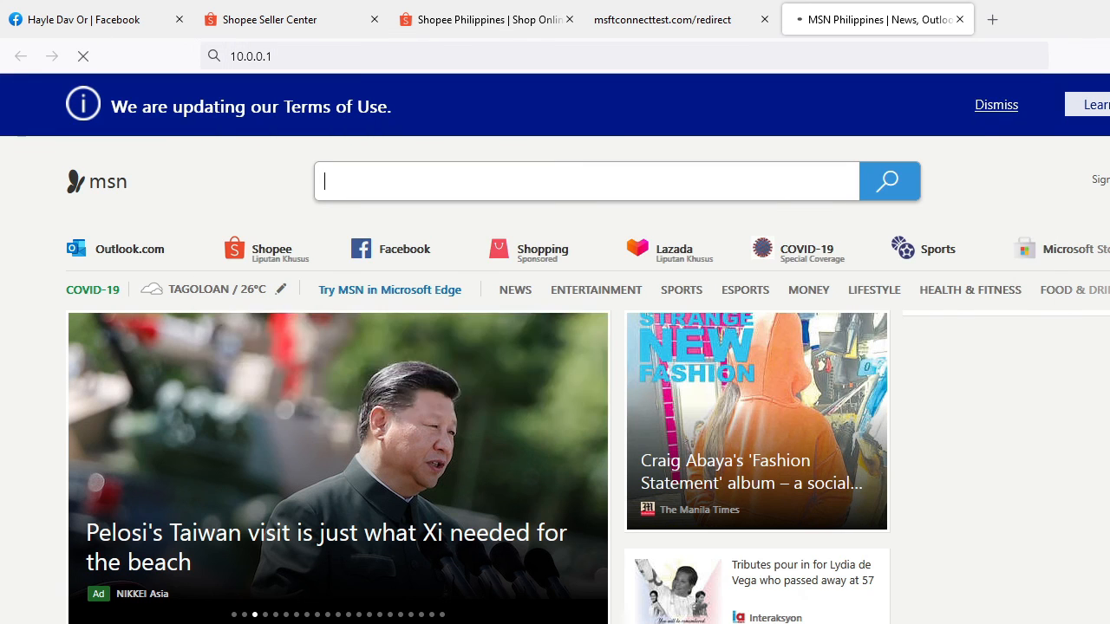